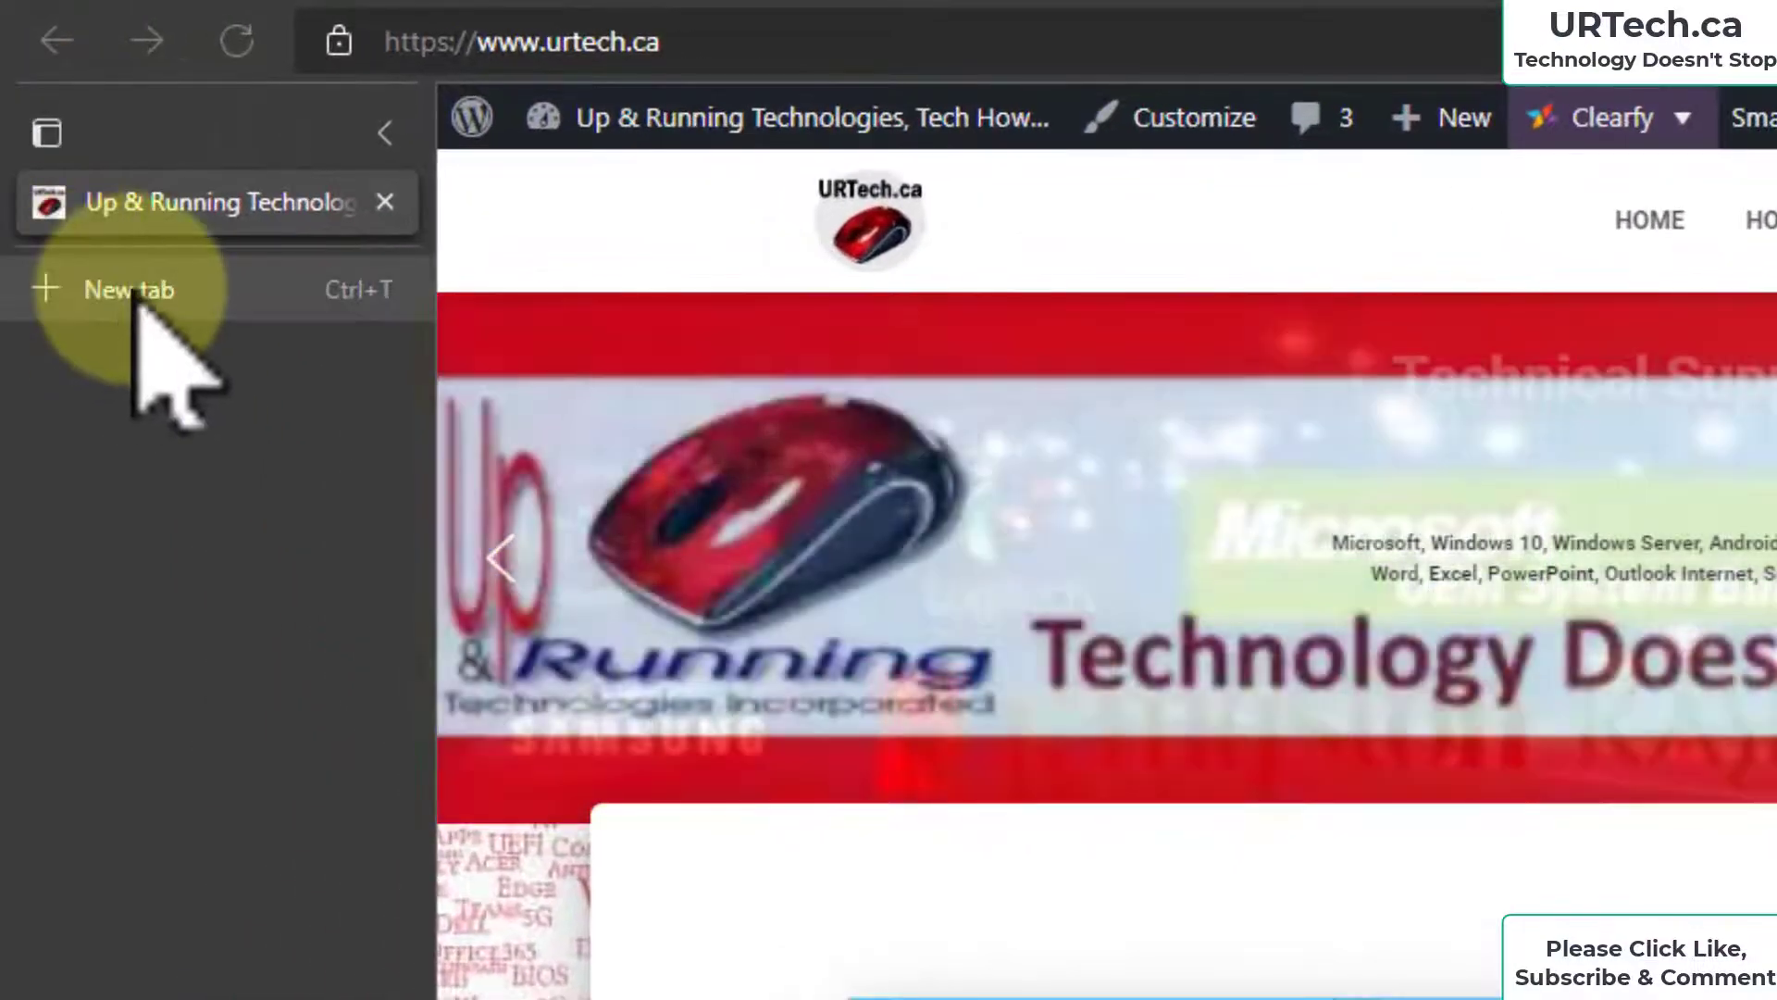
# Step: Open the Azure portal at portal.azure.com in a new browser tab
pyautogui.click(78, 130)
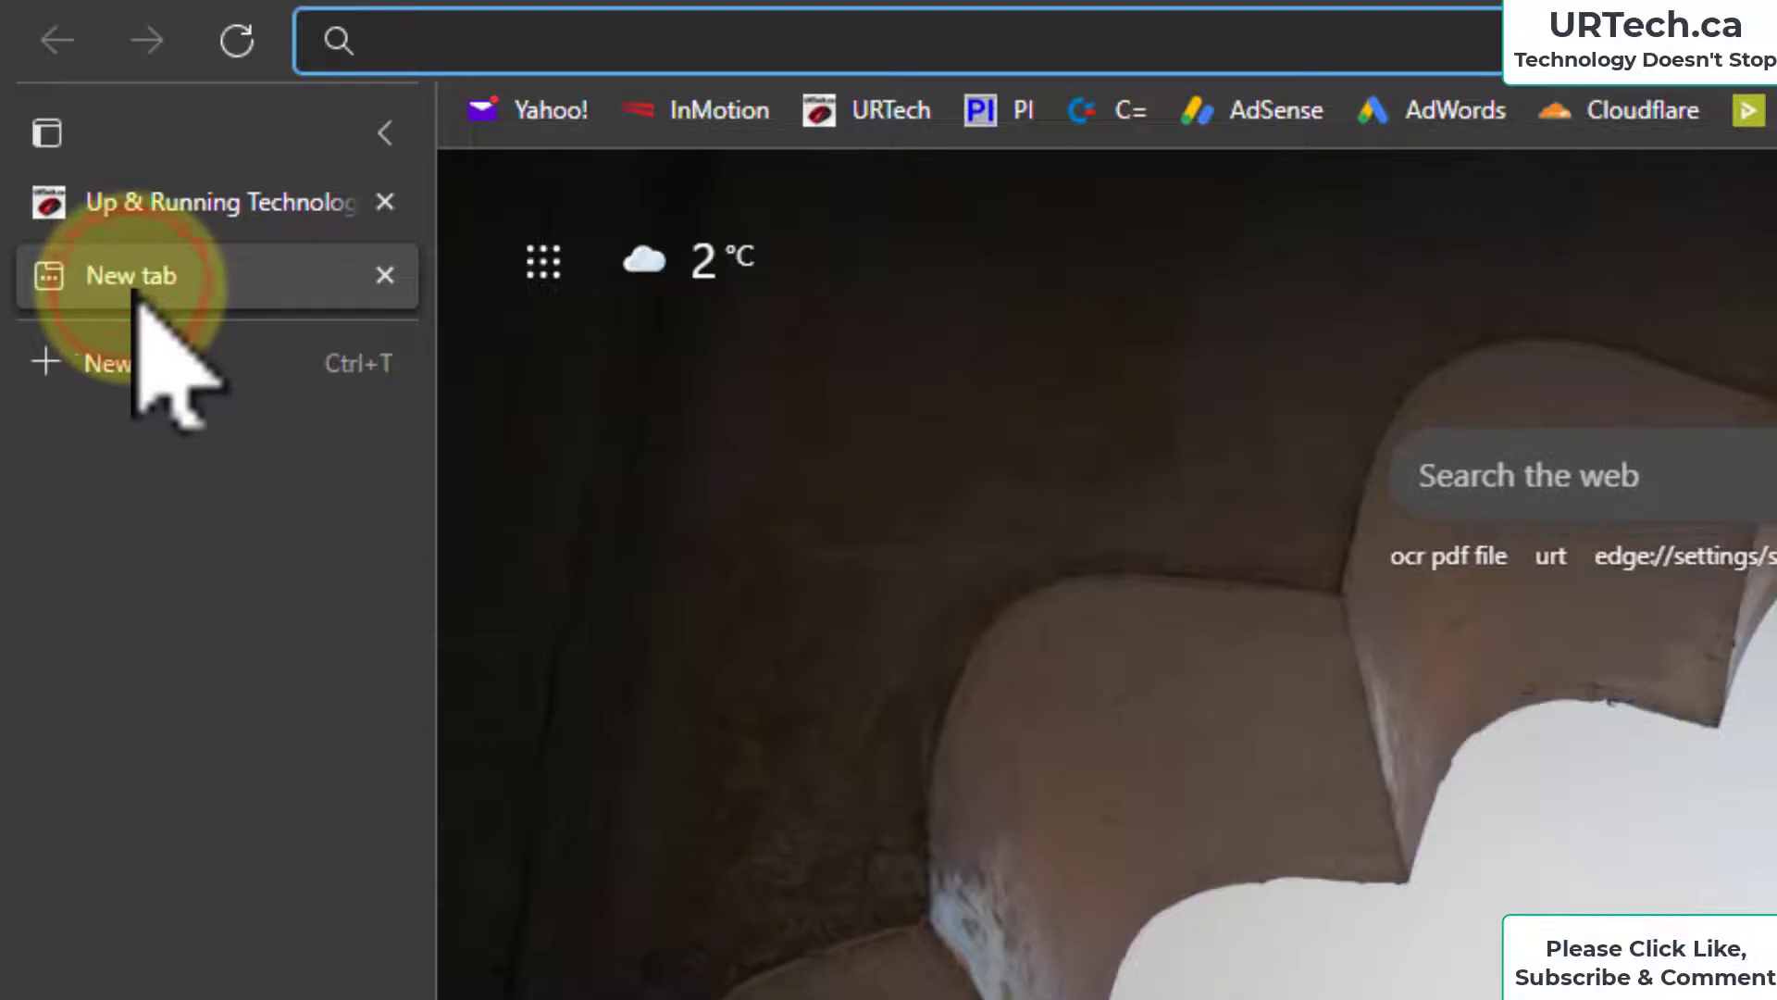
pyautogui.write('portal.azure.com')
pyautogui.press('Return')
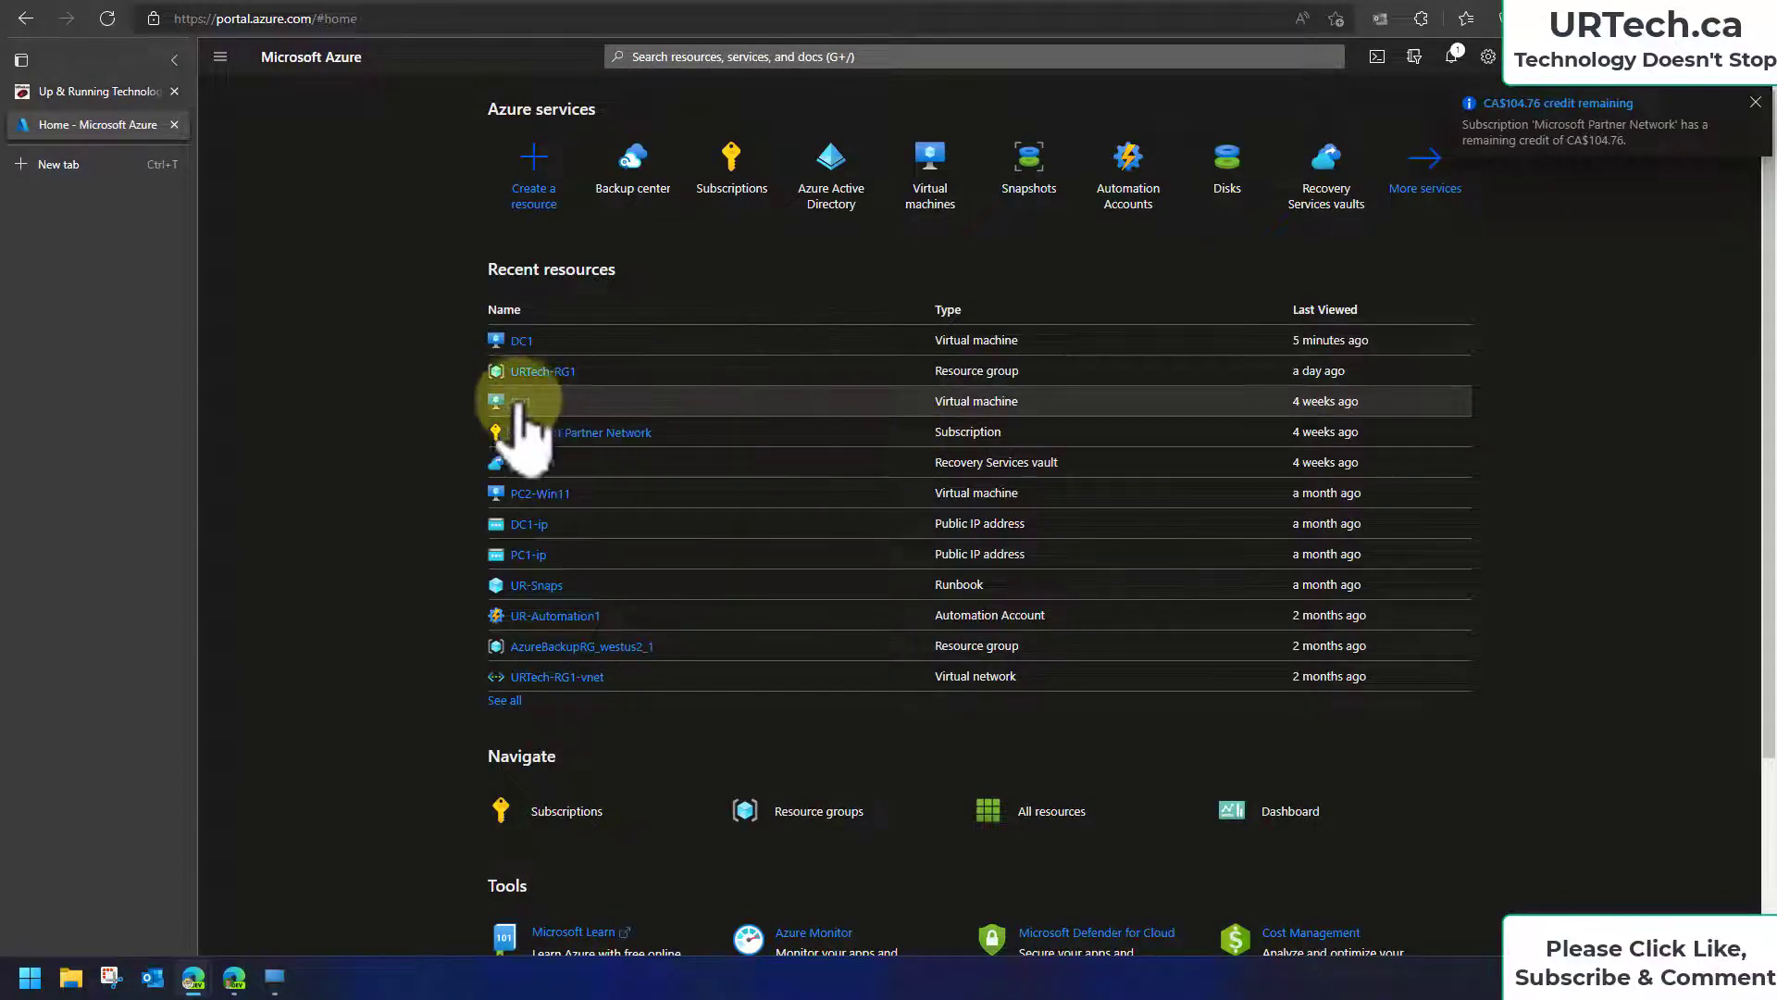
# Step: Open the Backup page of the PC1 virtual machine
pyautogui.moveTo(521, 405)
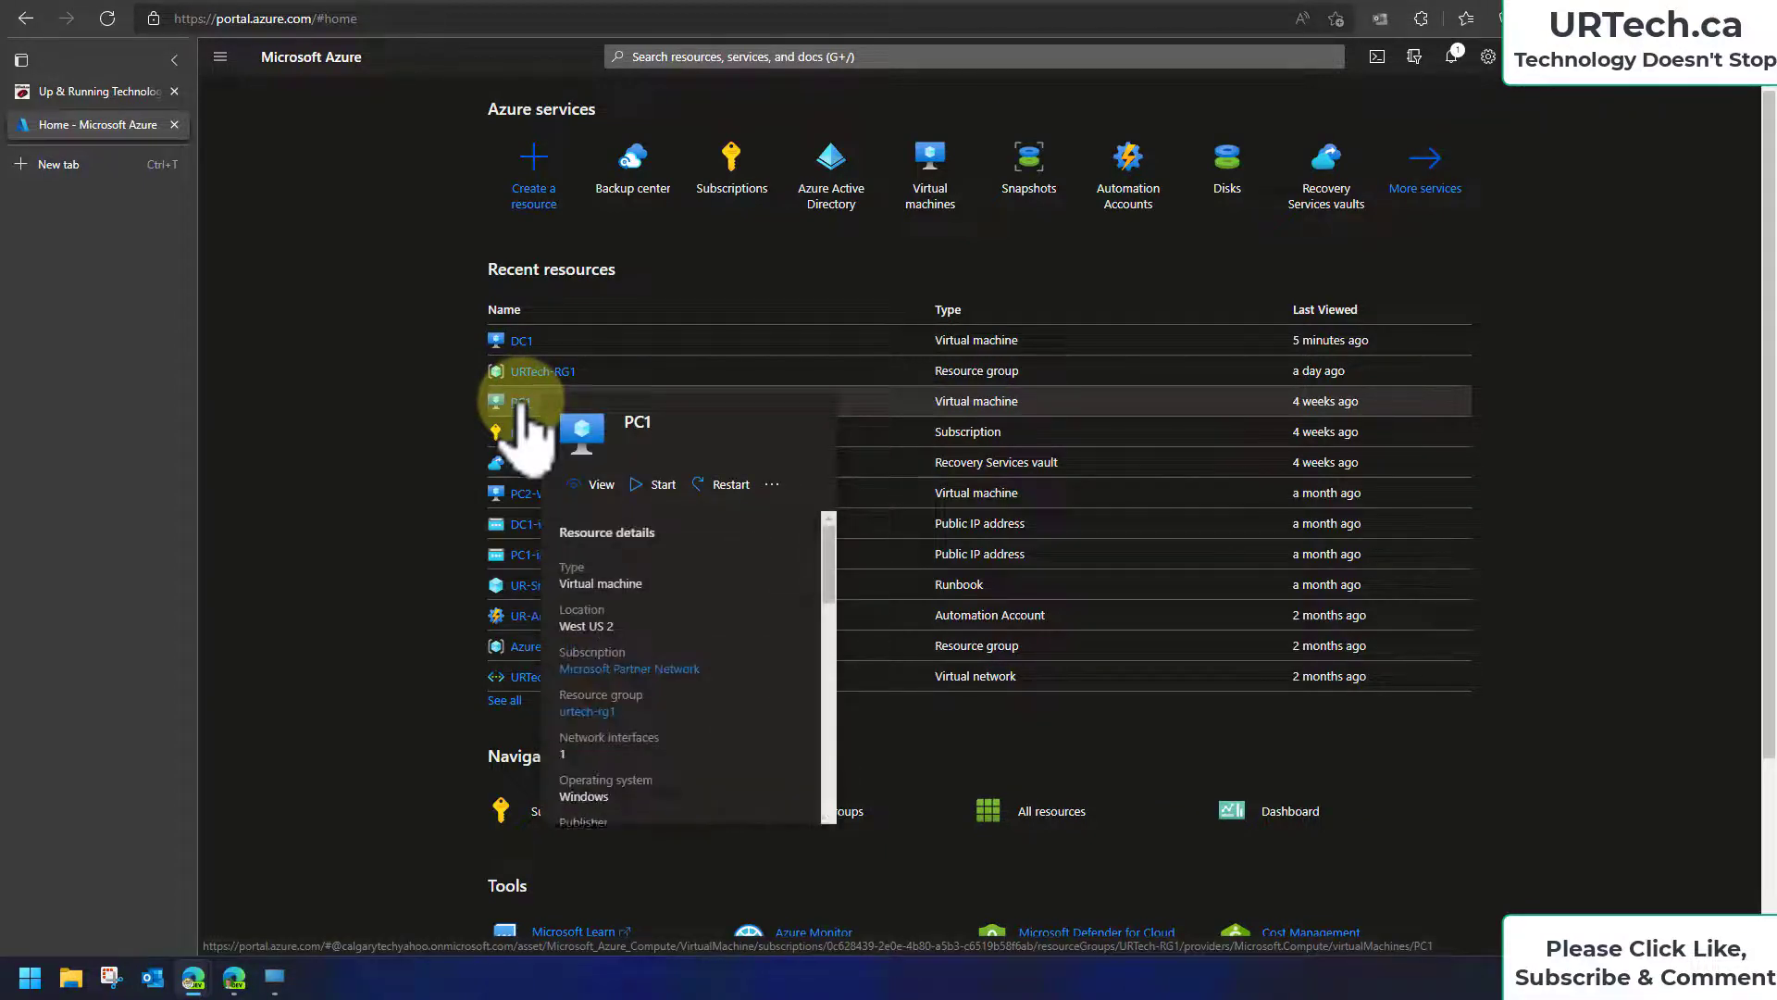
pyautogui.click(934, 153)
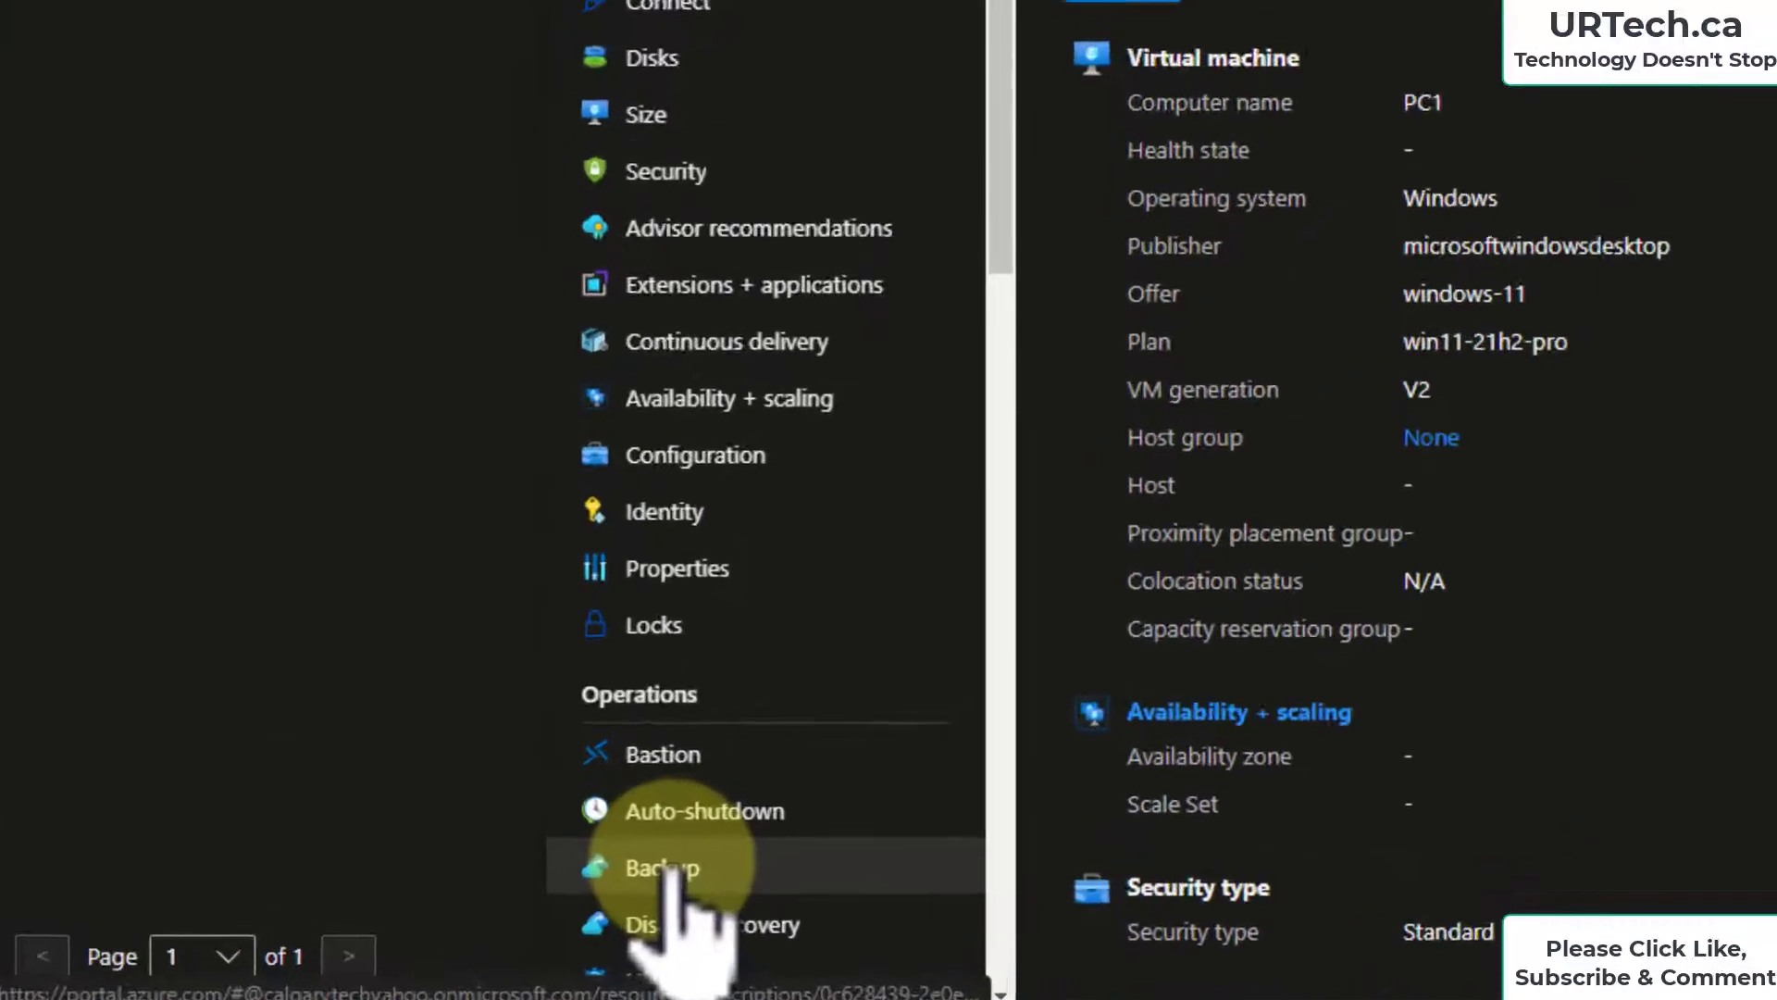
pyautogui.click(692, 870)
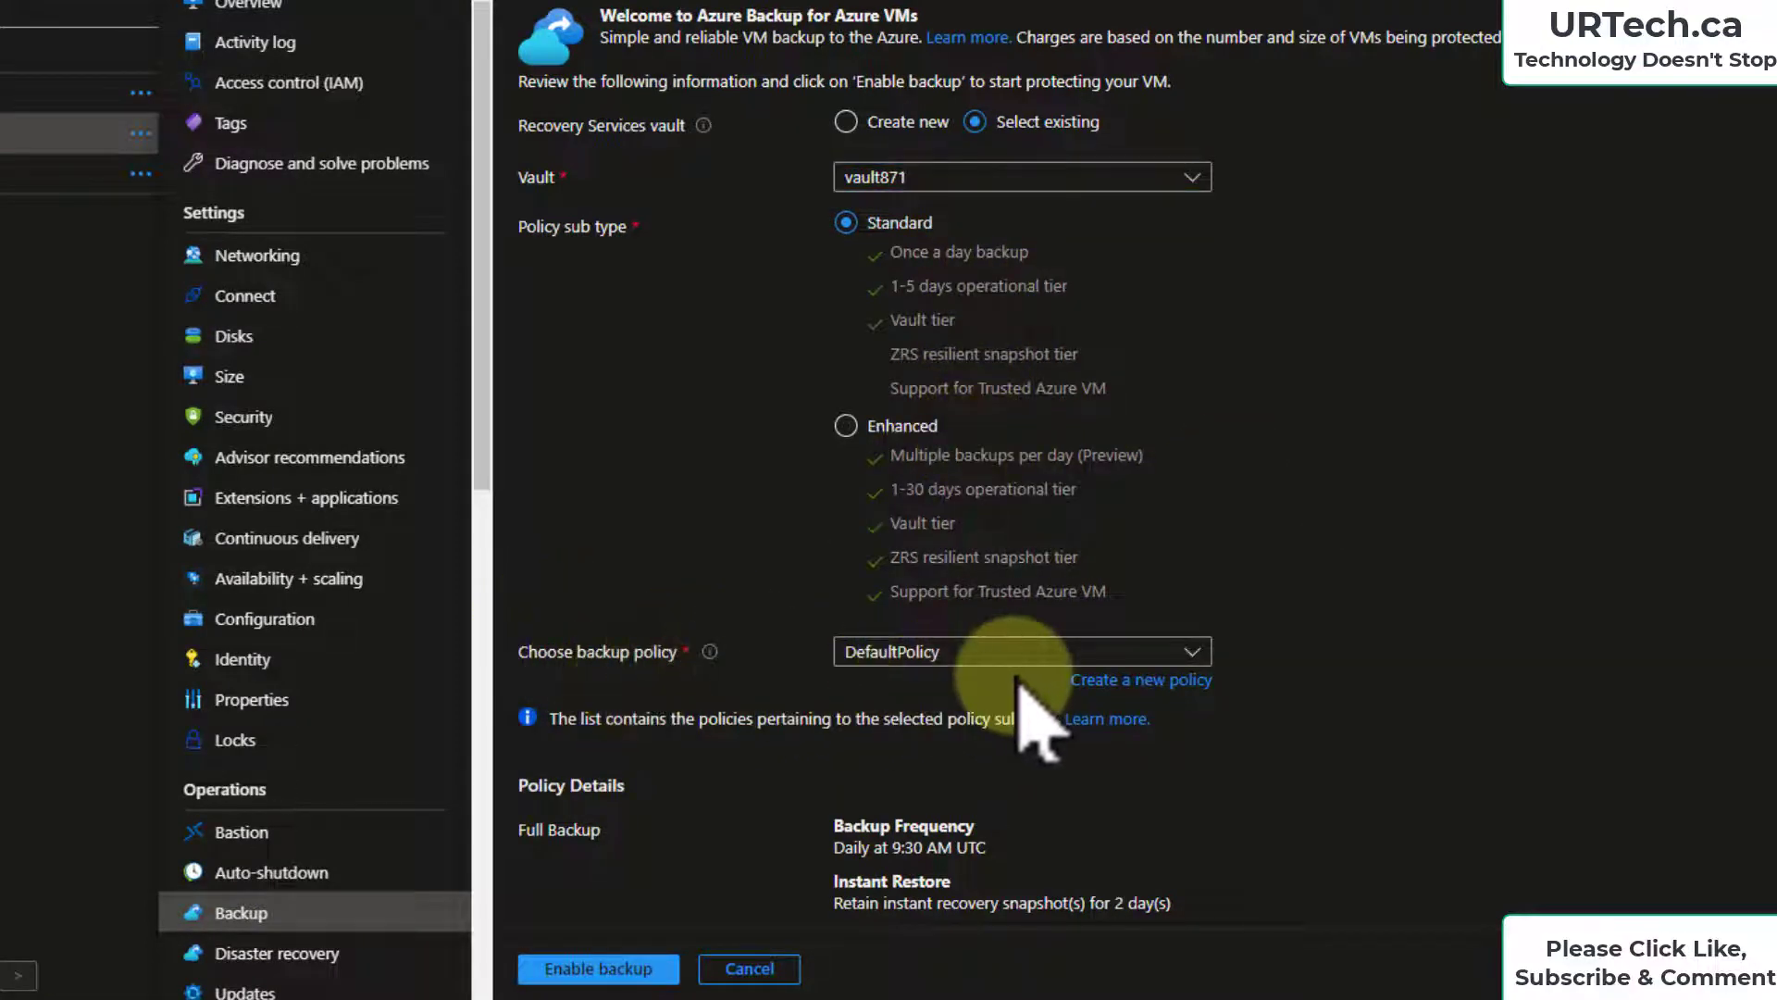
# Step: Try a new backup policy with weekly frequency on Sunday and Wednesday at 1:30 AM, and browse the timezone choices
pyautogui.click(1143, 679)
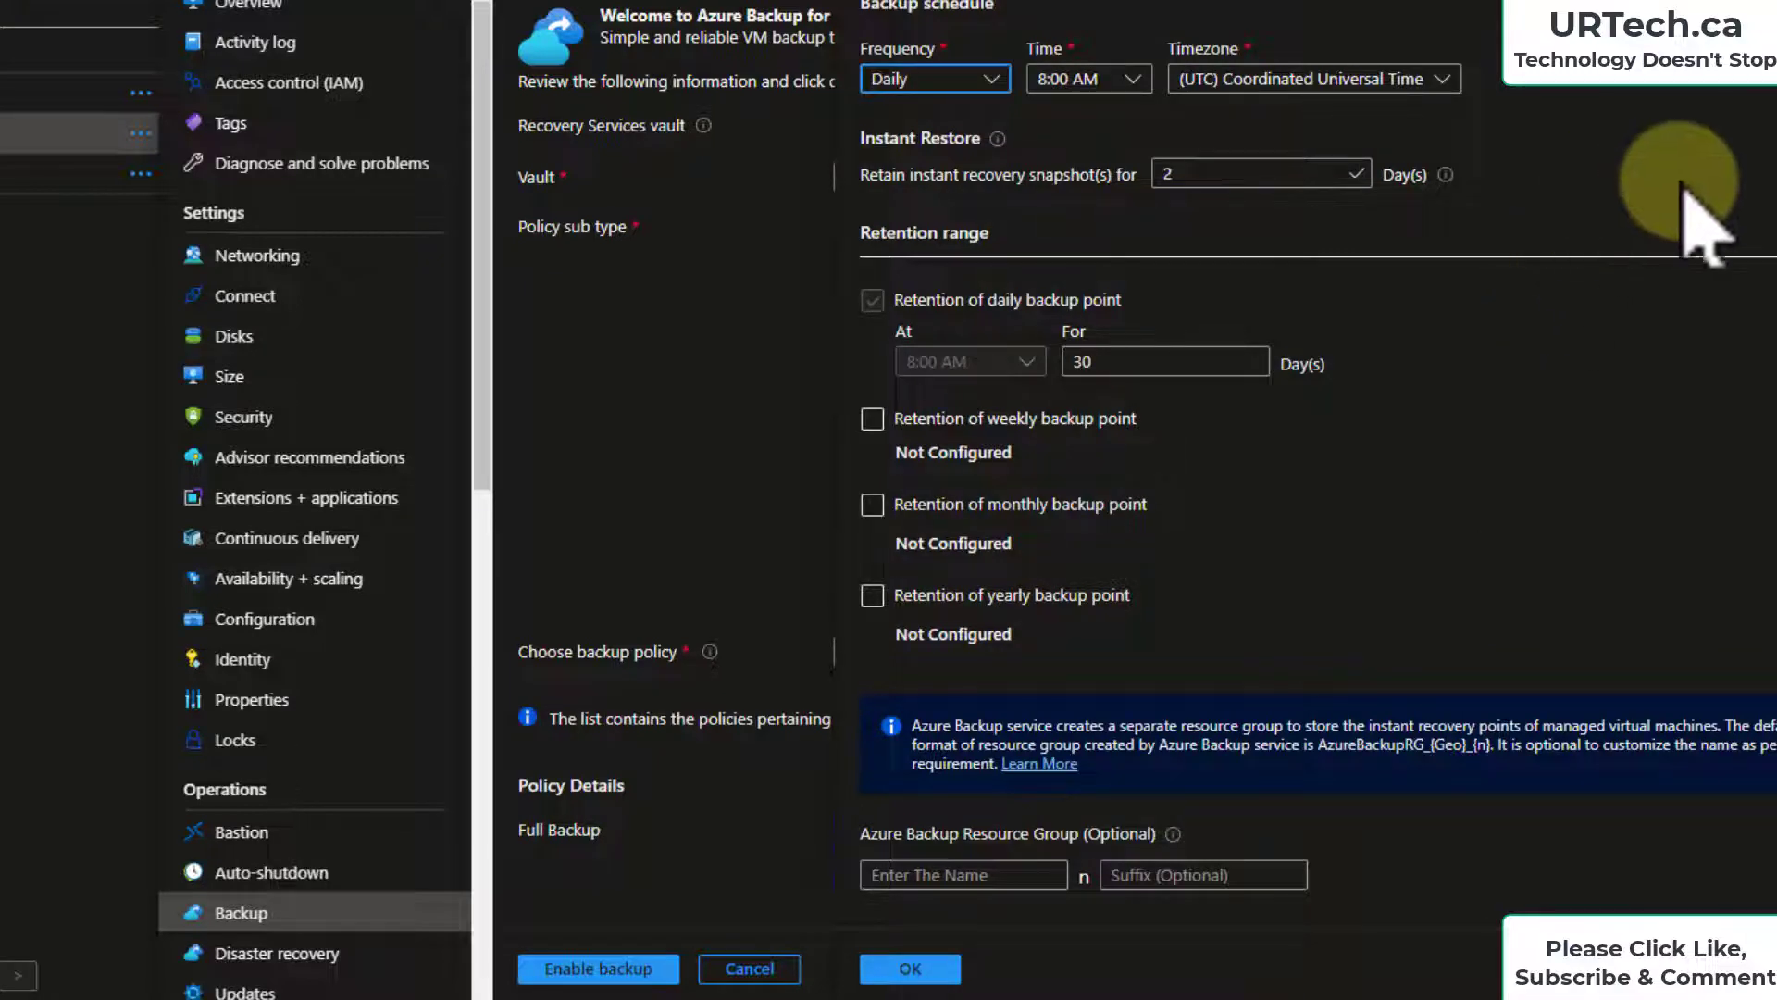
pyautogui.click(989, 77)
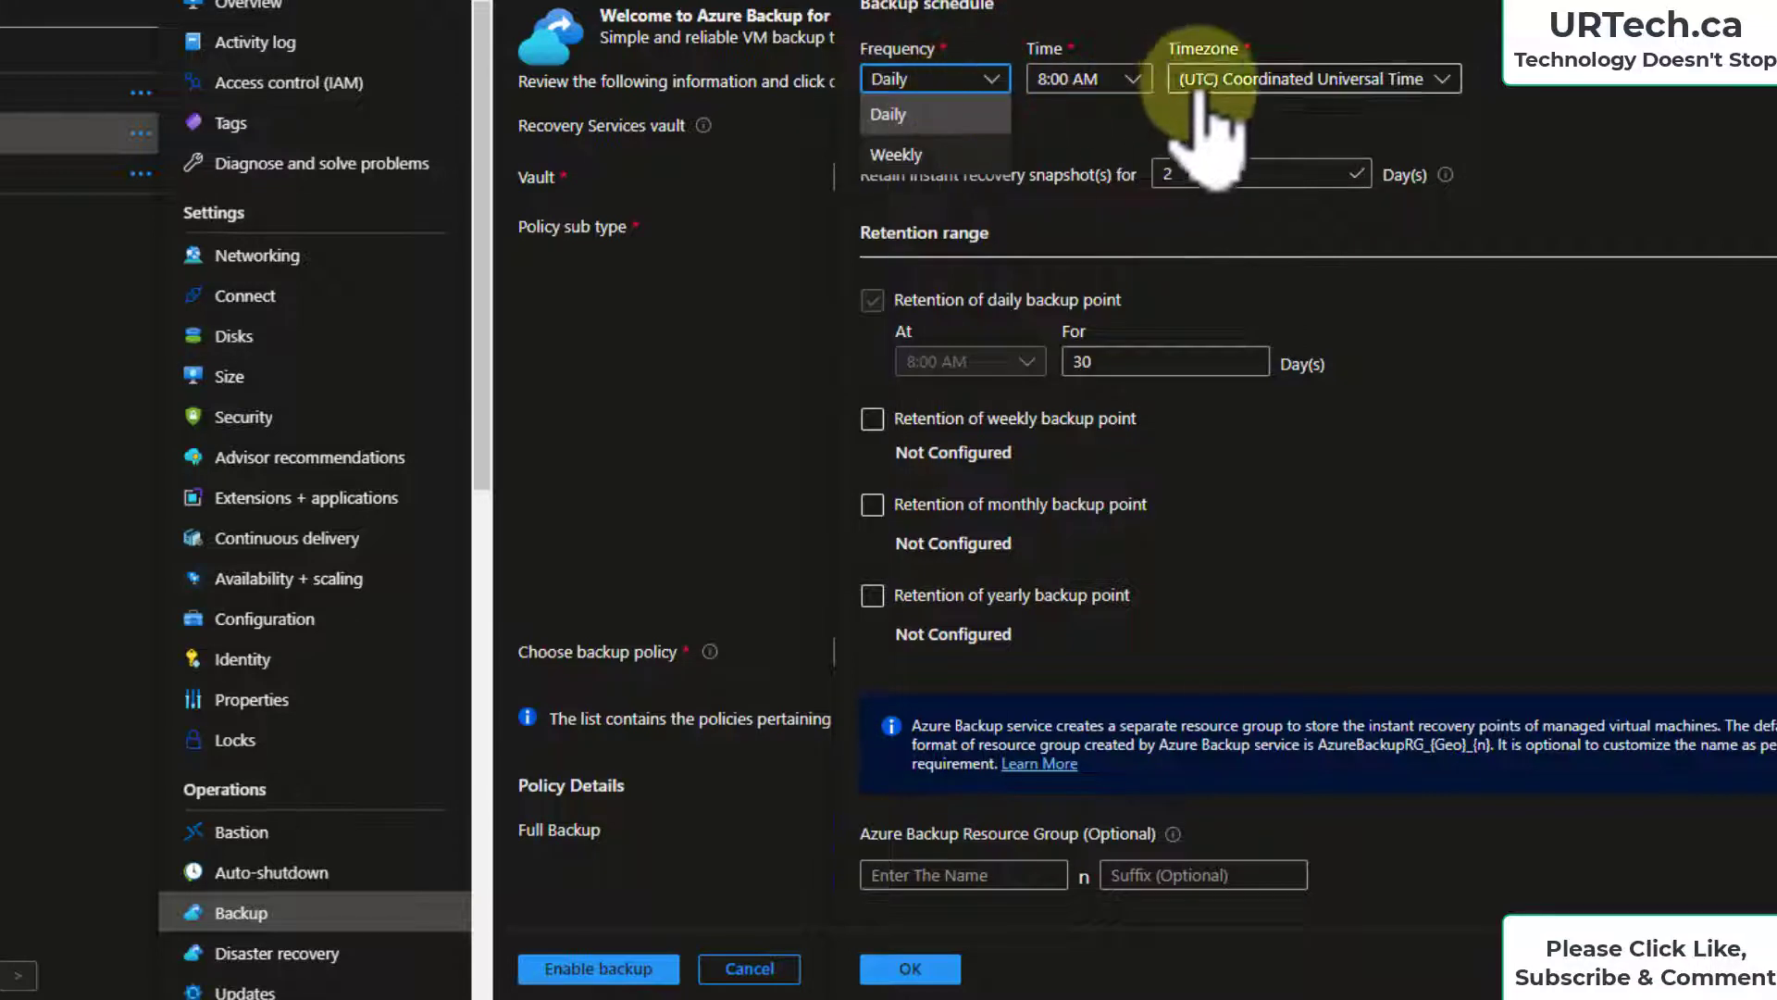
pyautogui.click(945, 155)
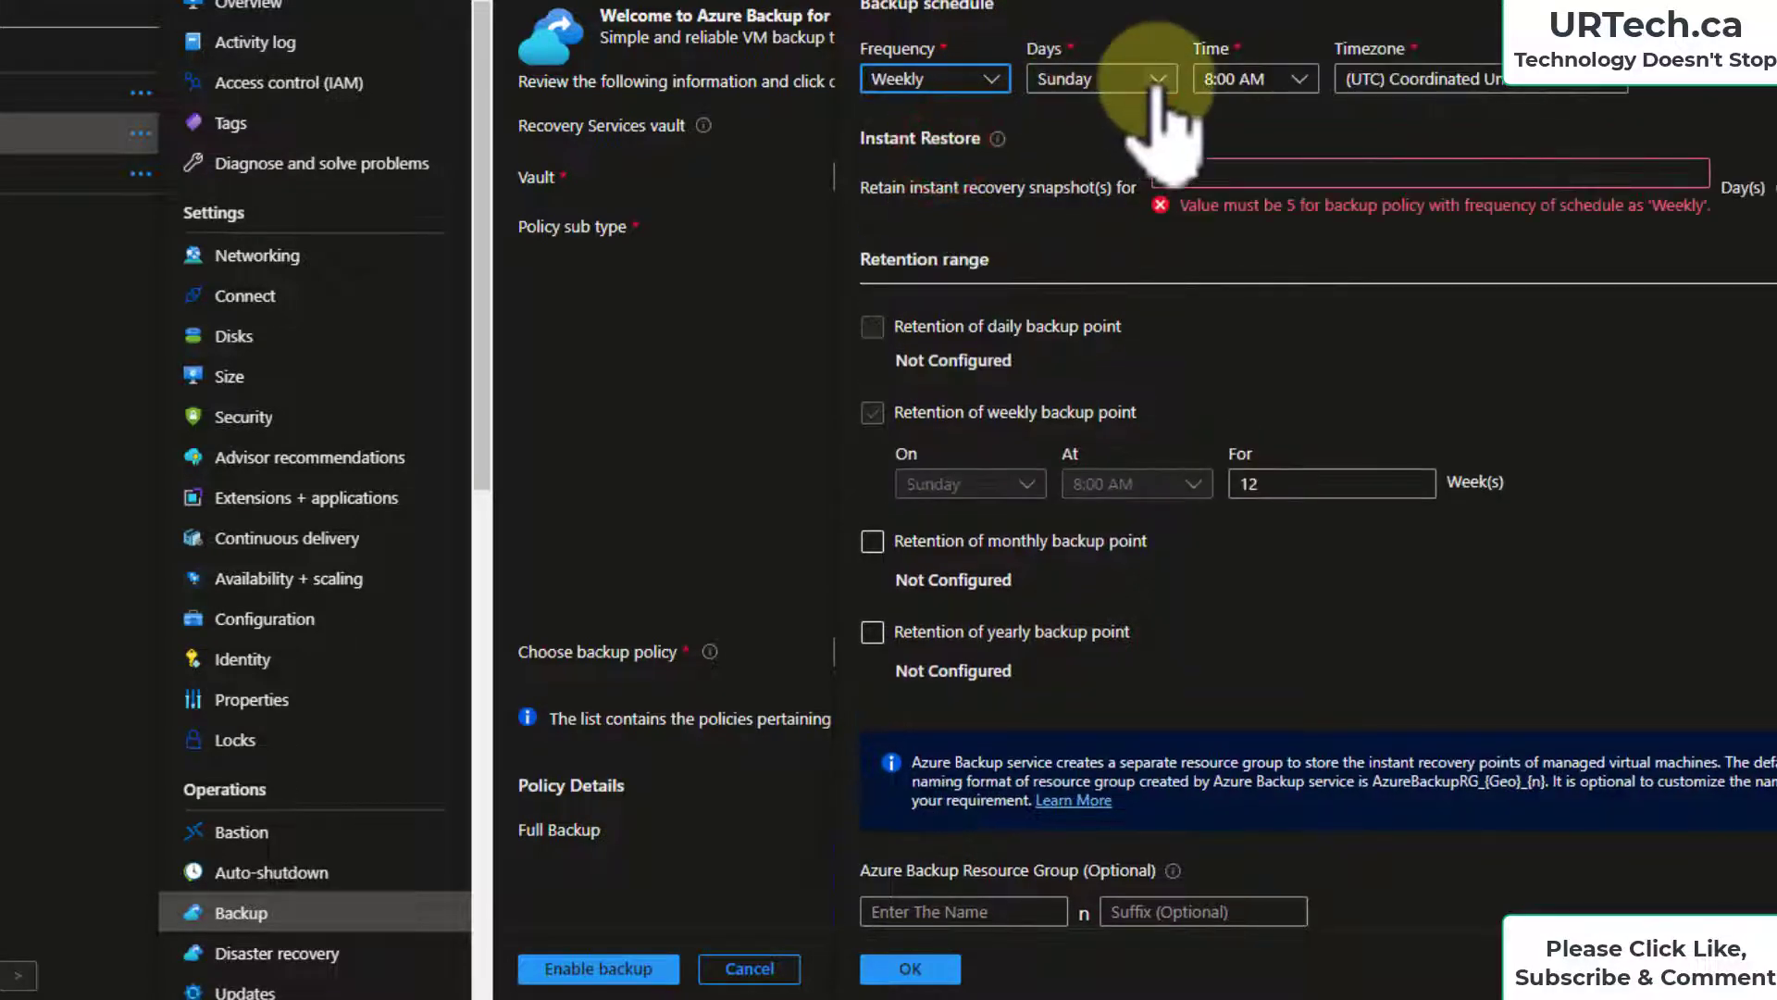
pyautogui.click(1157, 80)
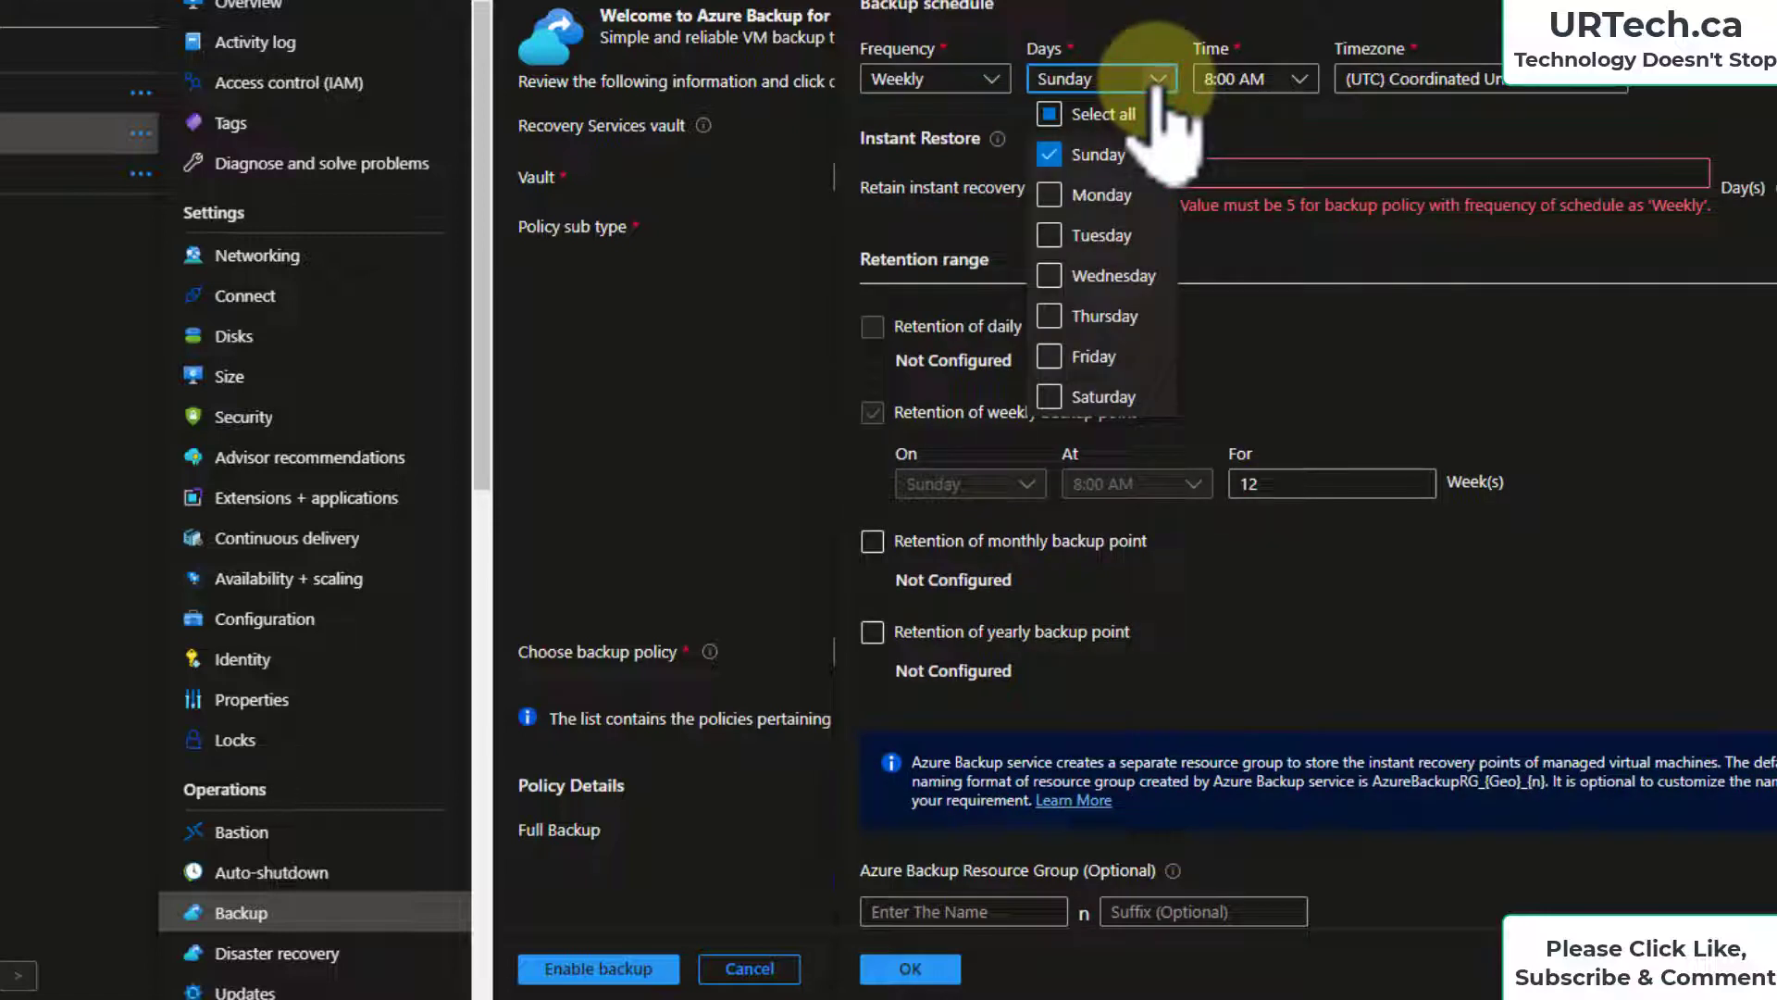
pyautogui.click(1049, 274)
pyautogui.click(1292, 83)
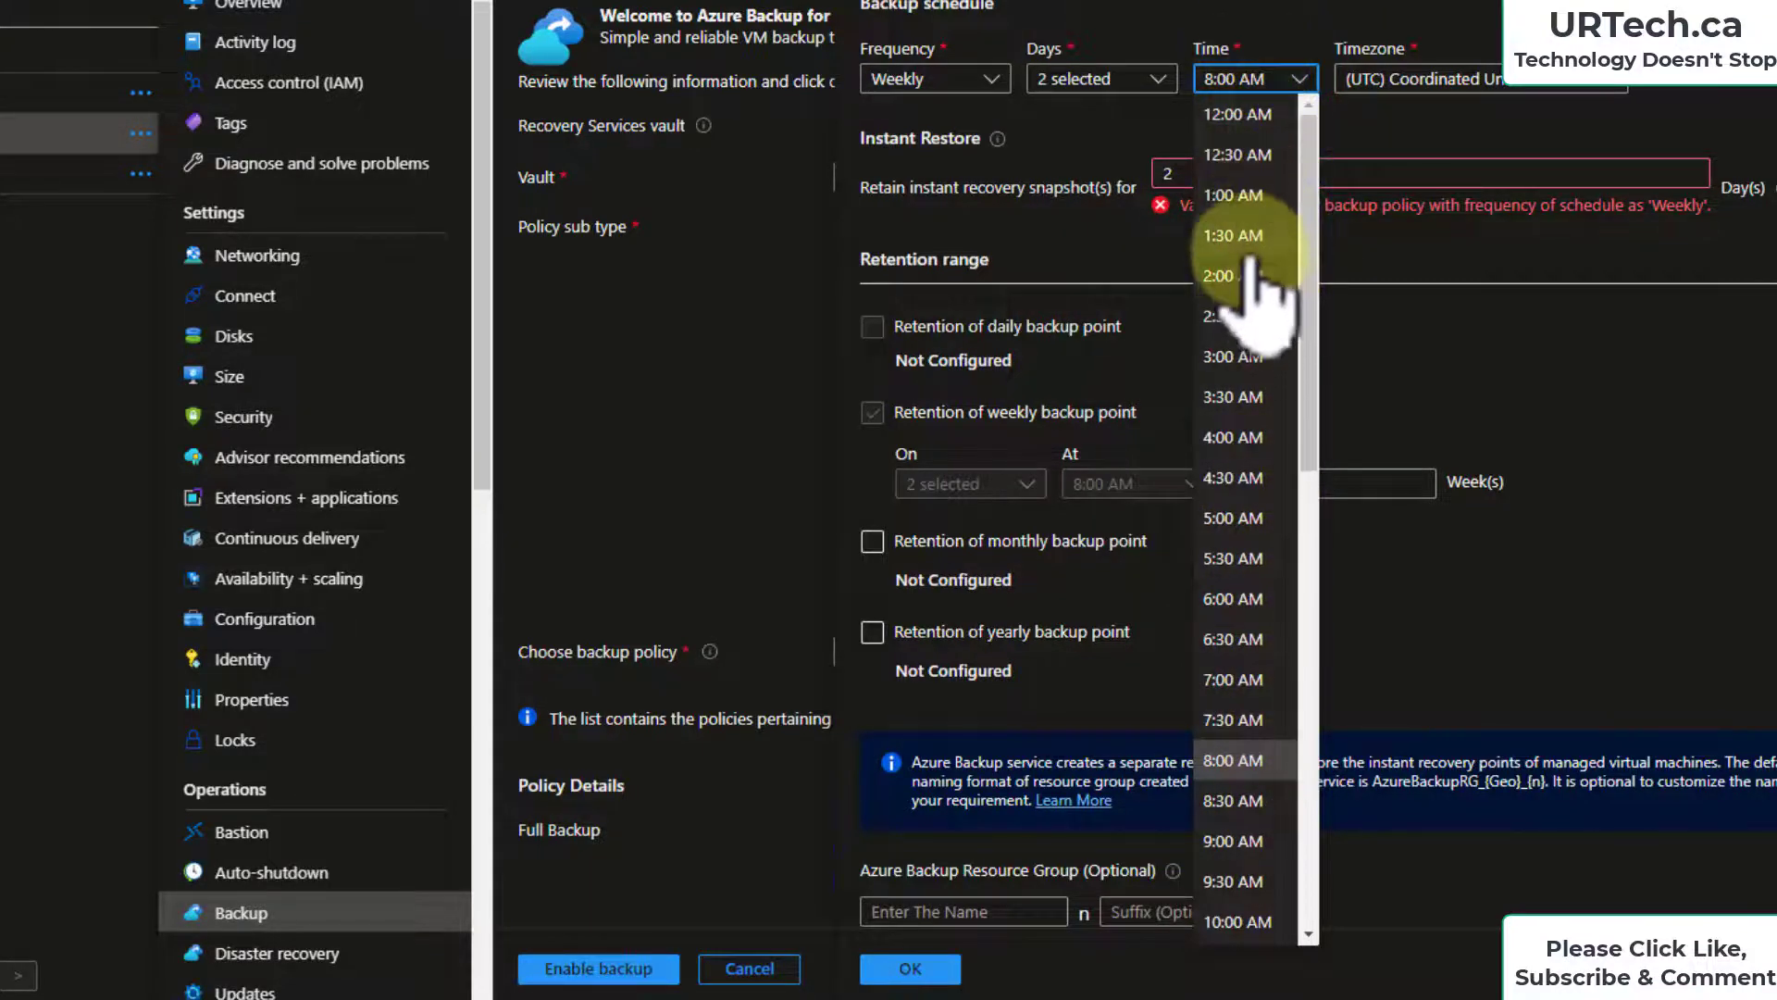
pyautogui.click(1244, 239)
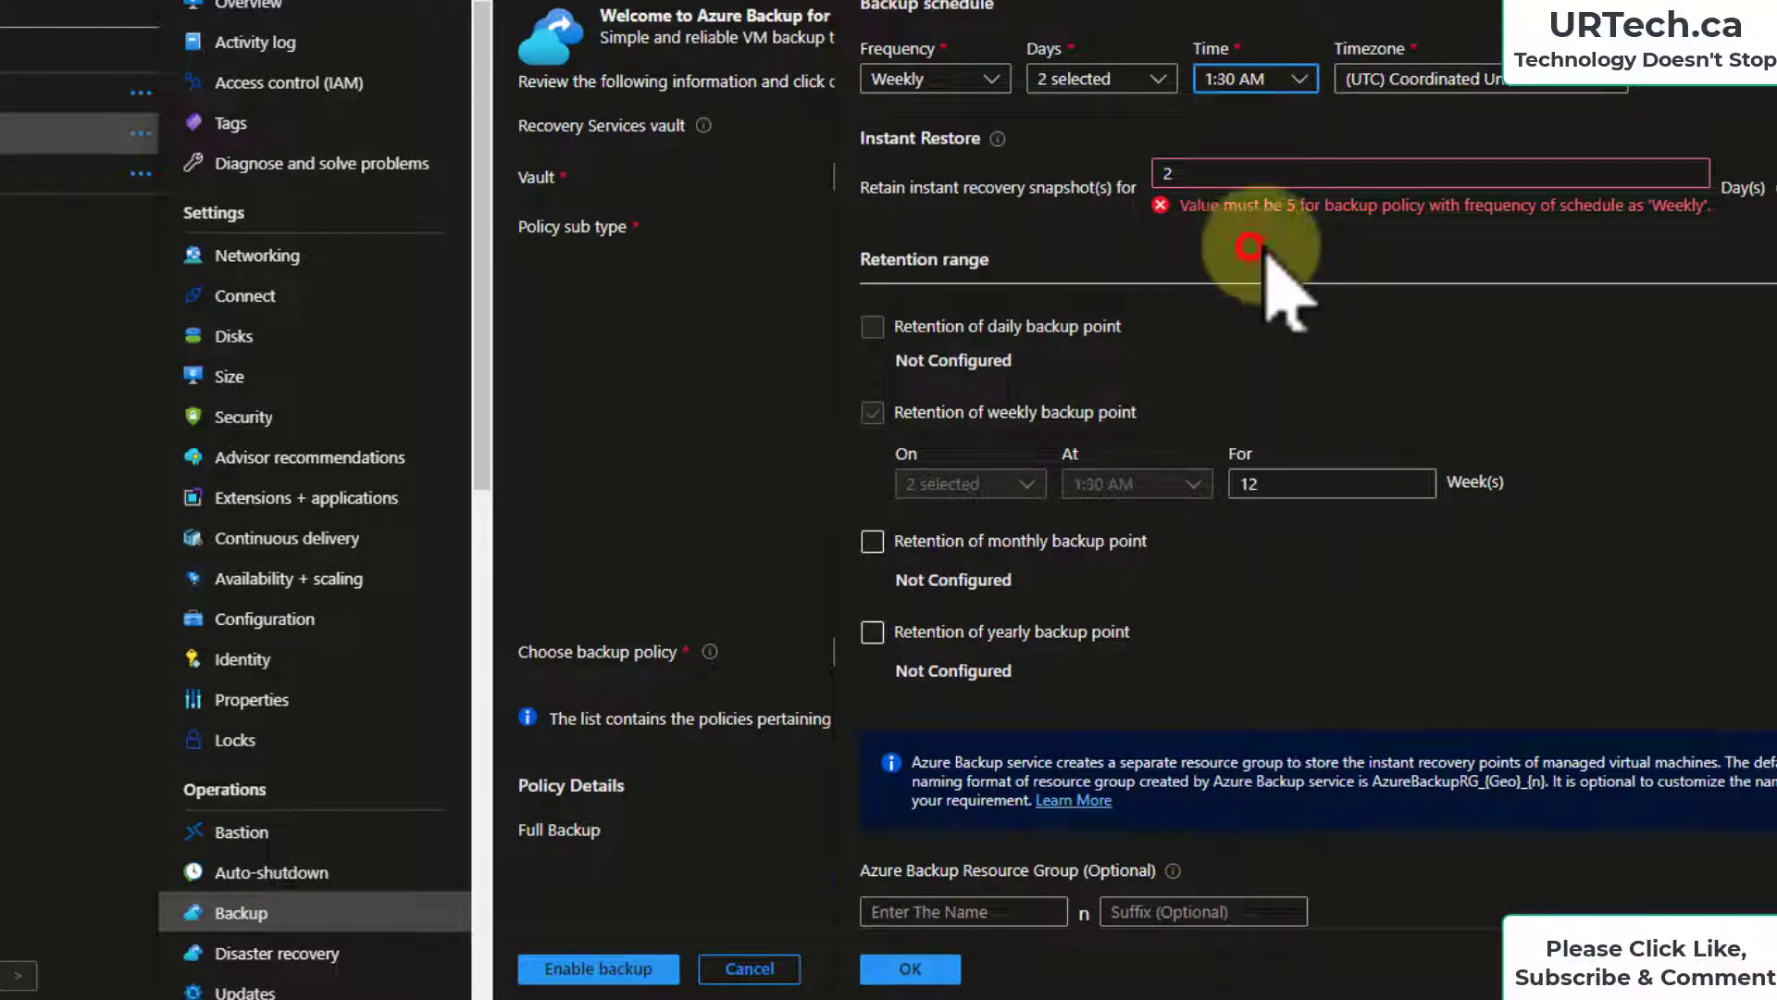
pyautogui.click(1615, 88)
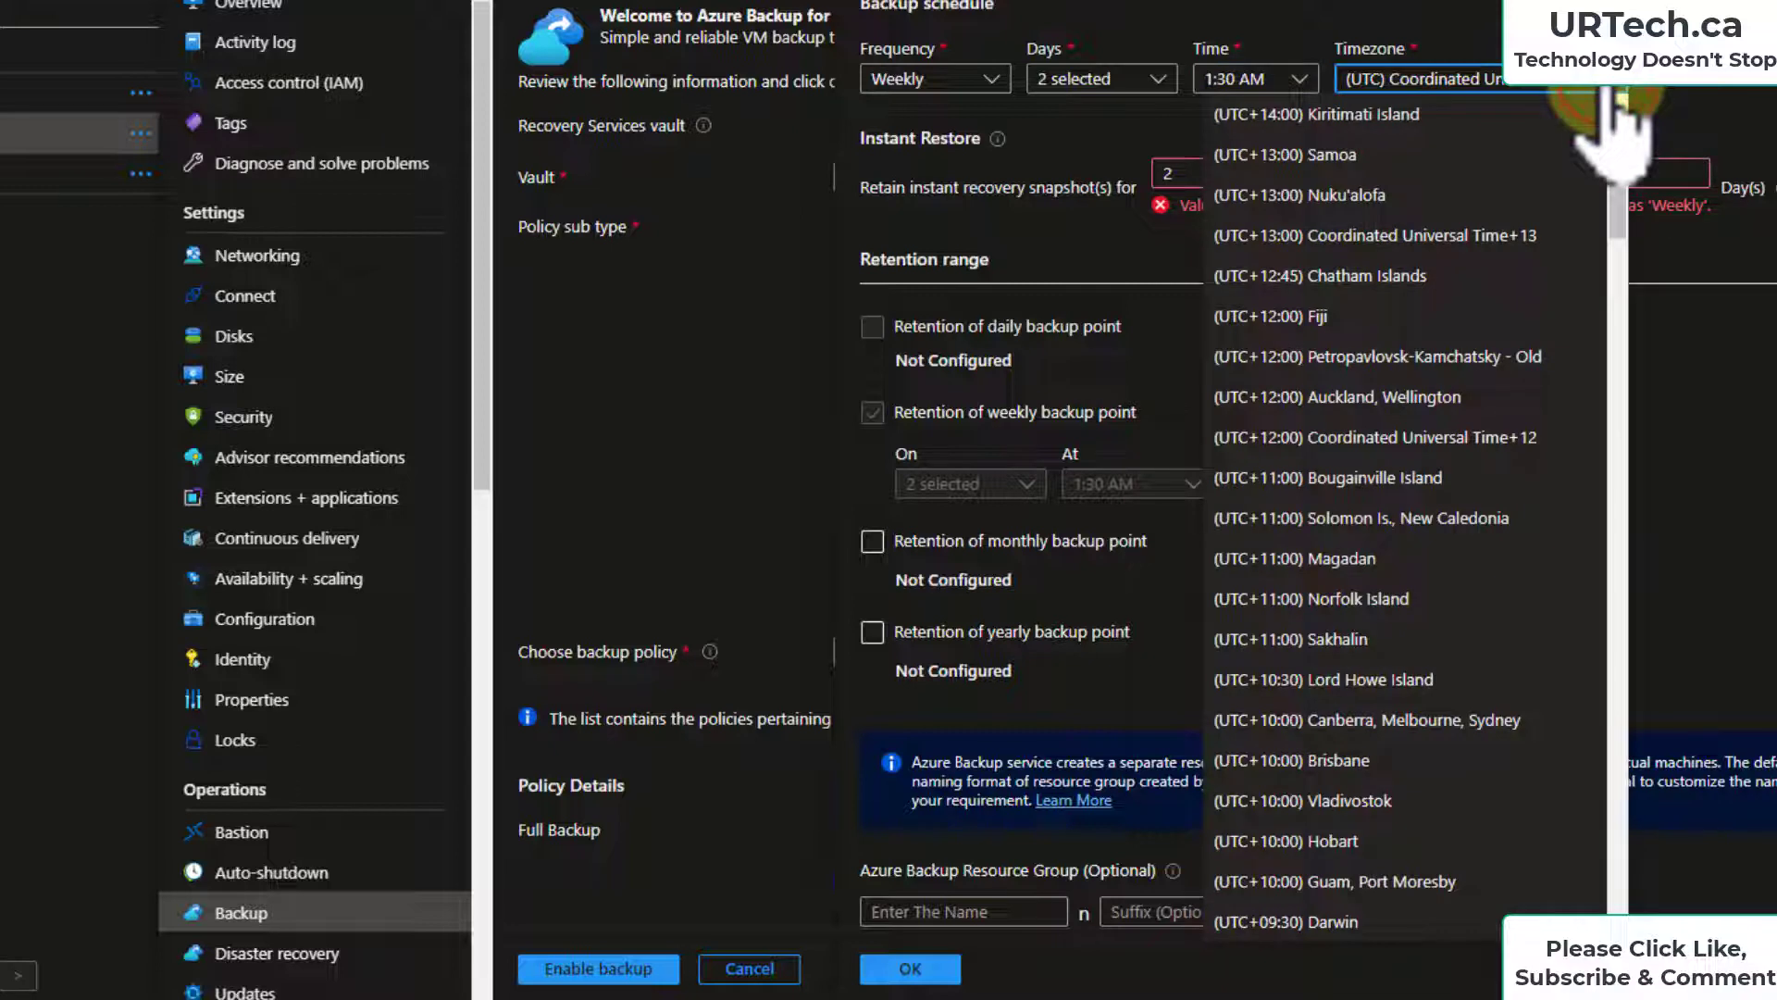
pyautogui.click(1494, 680)
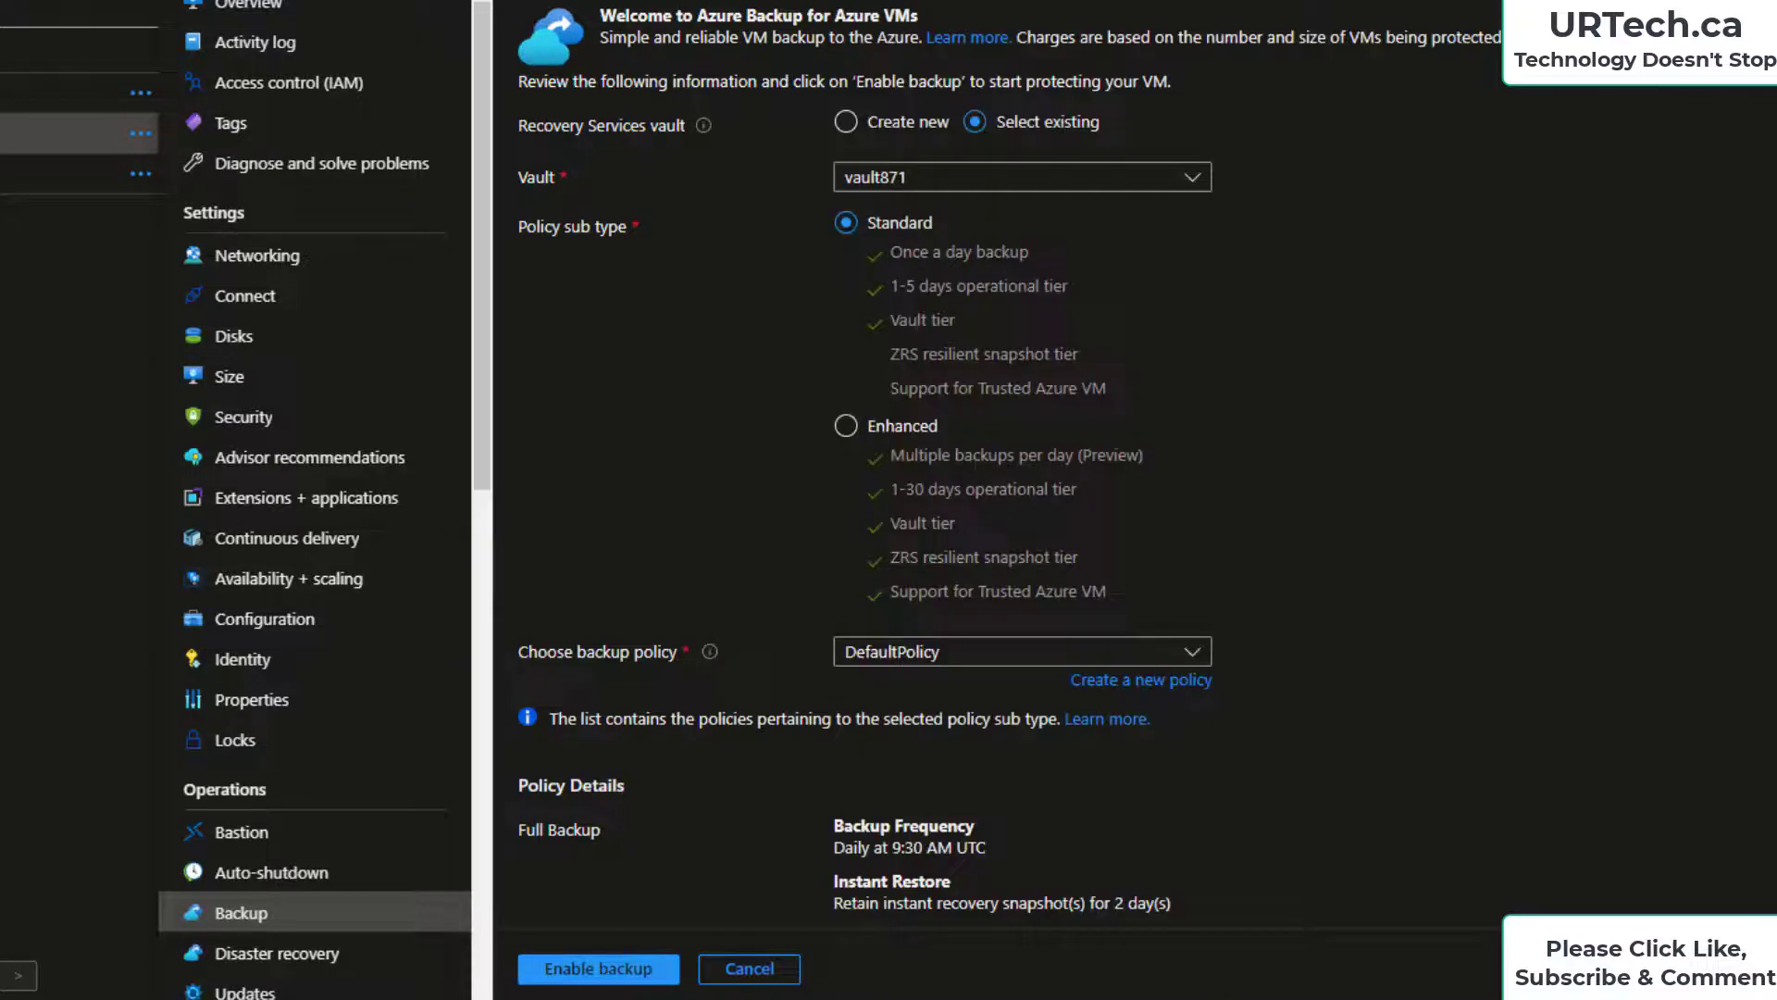
# Step: Review the DefaultPolicy's backup frequency, instant restore and daily retention details, and cancel PC1's backup setup
pyautogui.scroll(-1, 1296, 759)
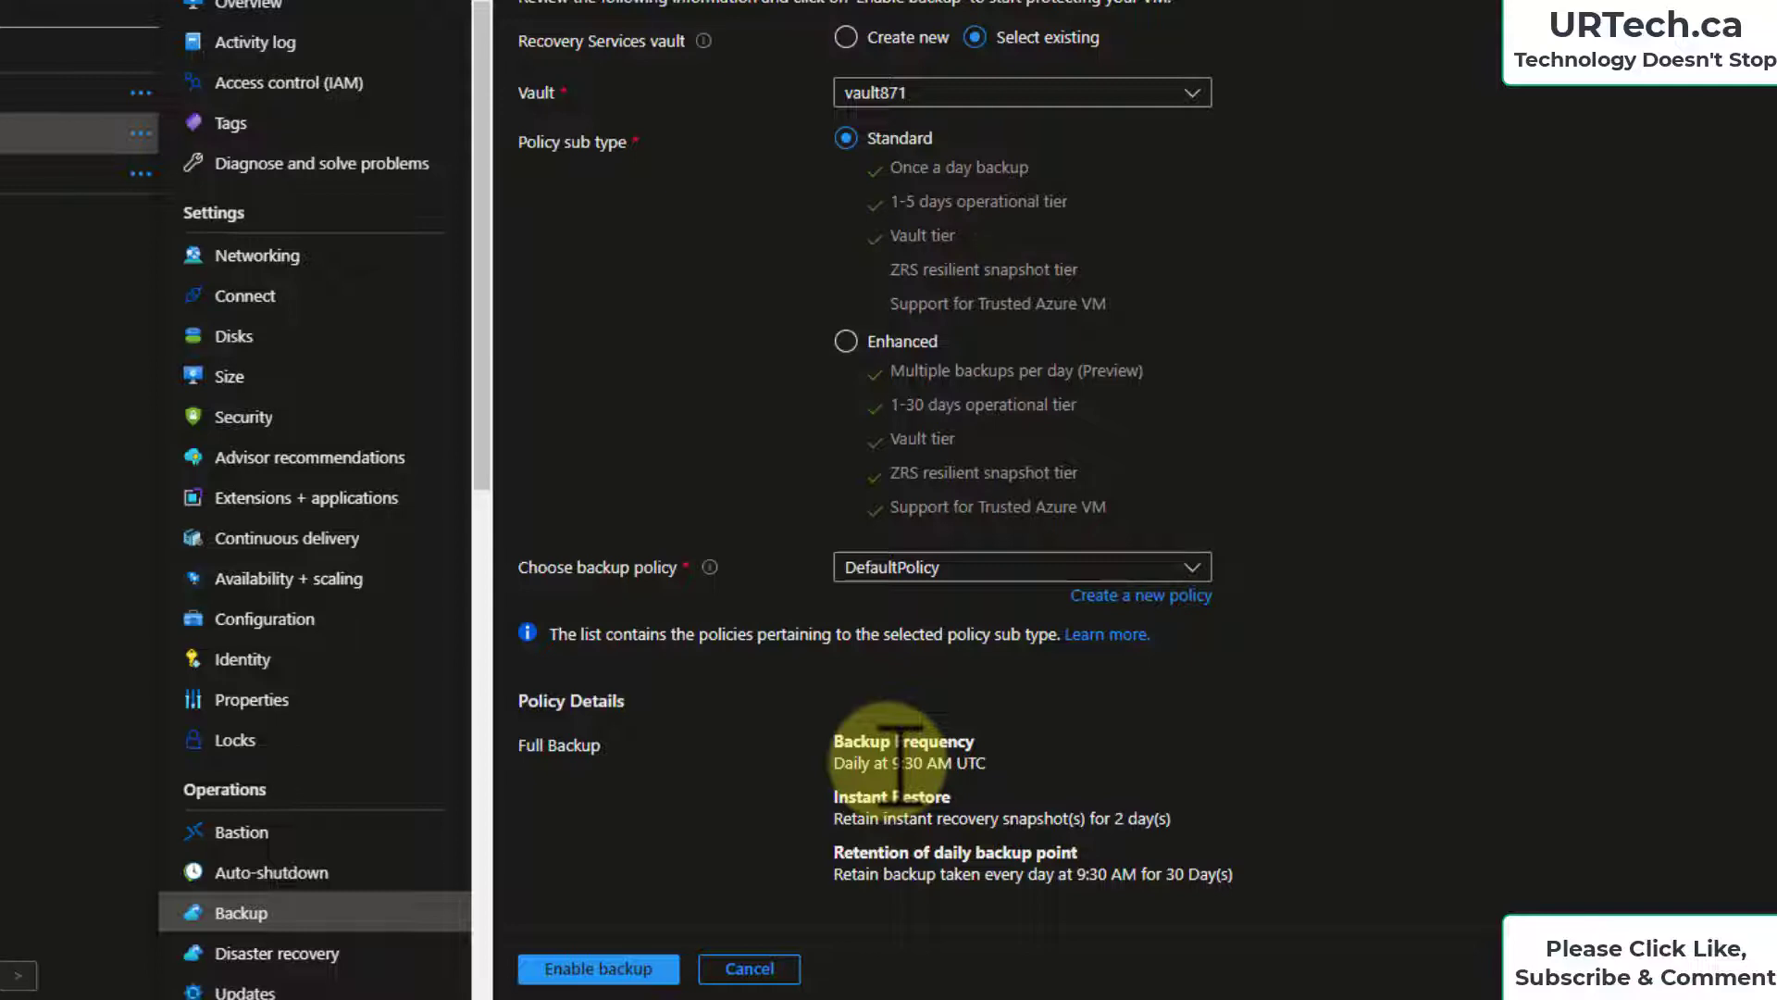
pyautogui.moveTo(870, 797); pyautogui.dragTo(949, 797)
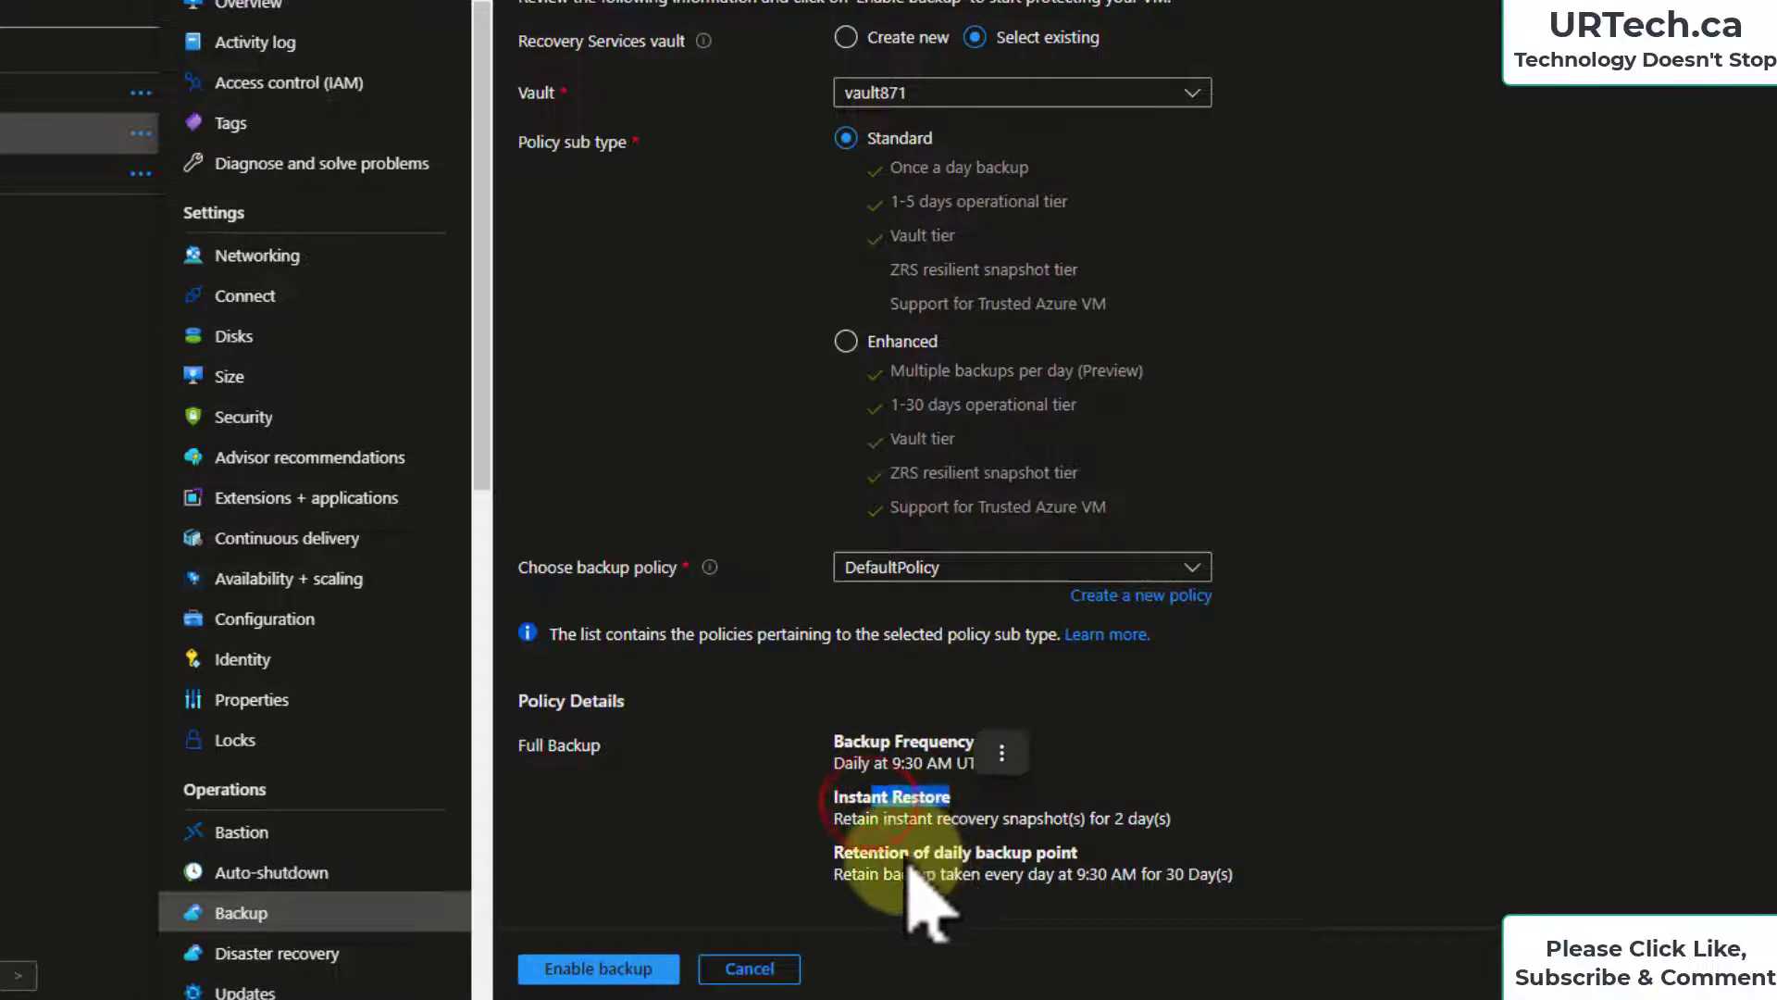
pyautogui.moveTo(877, 852); pyautogui.dragTo(970, 853)
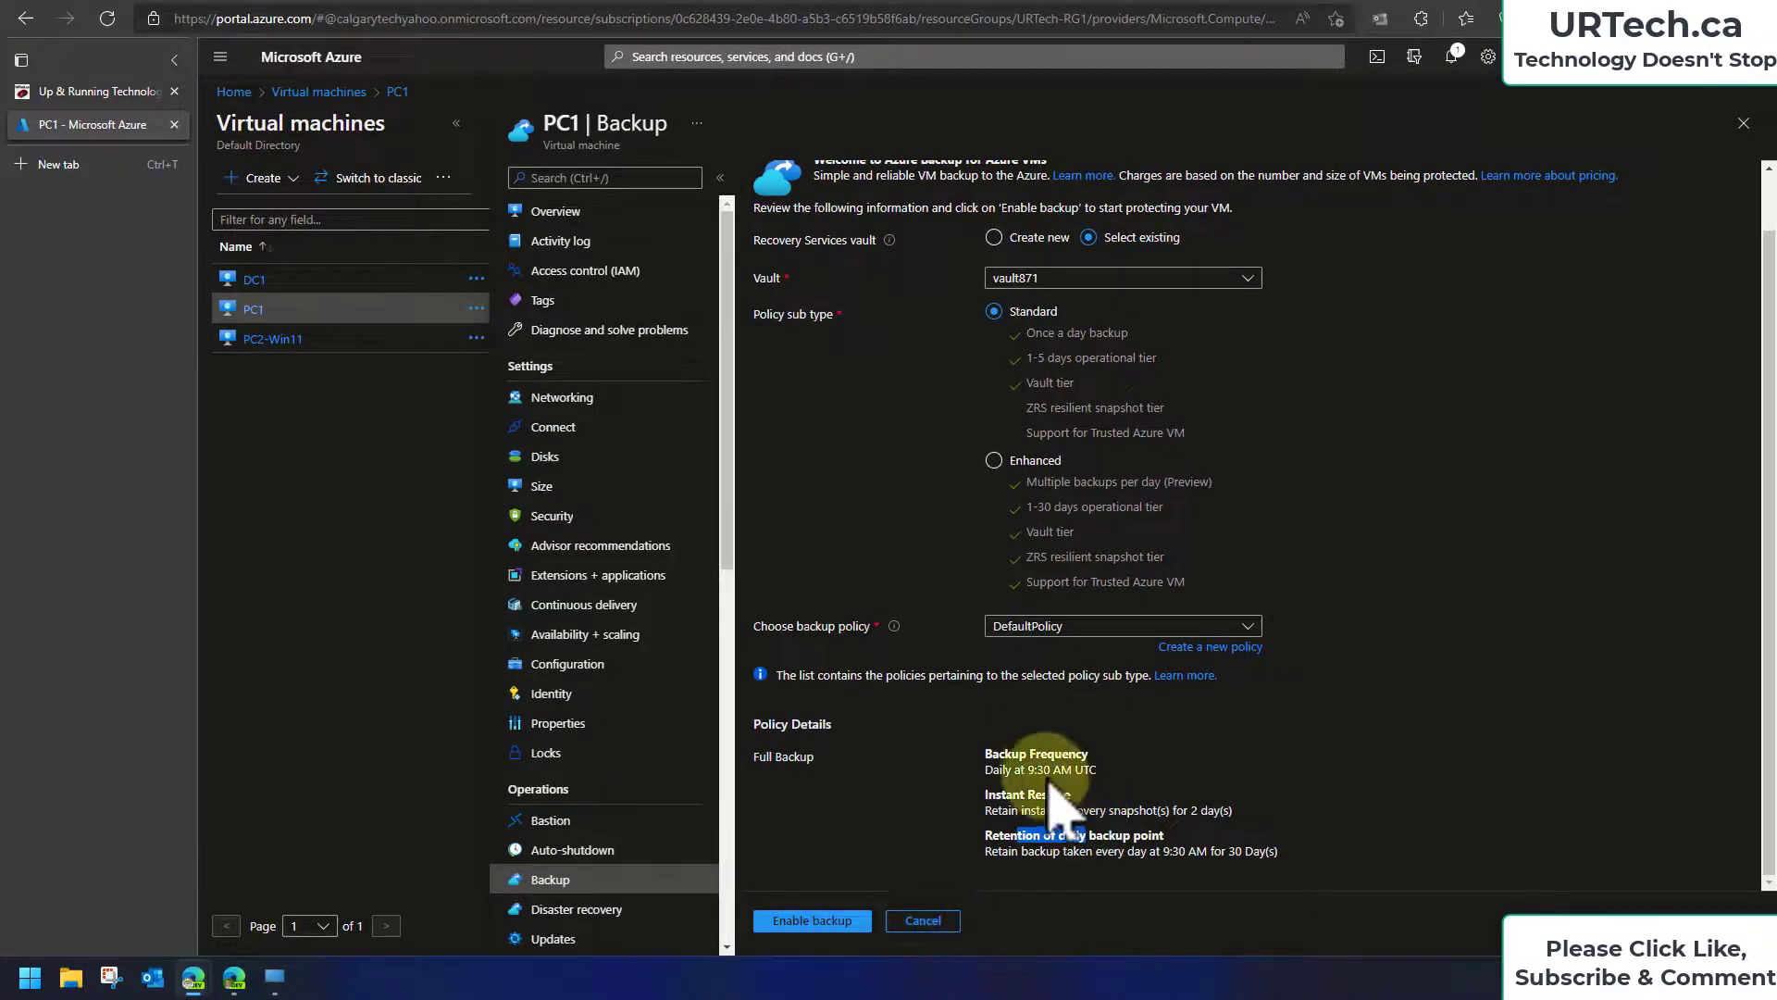
pyautogui.click(923, 921)
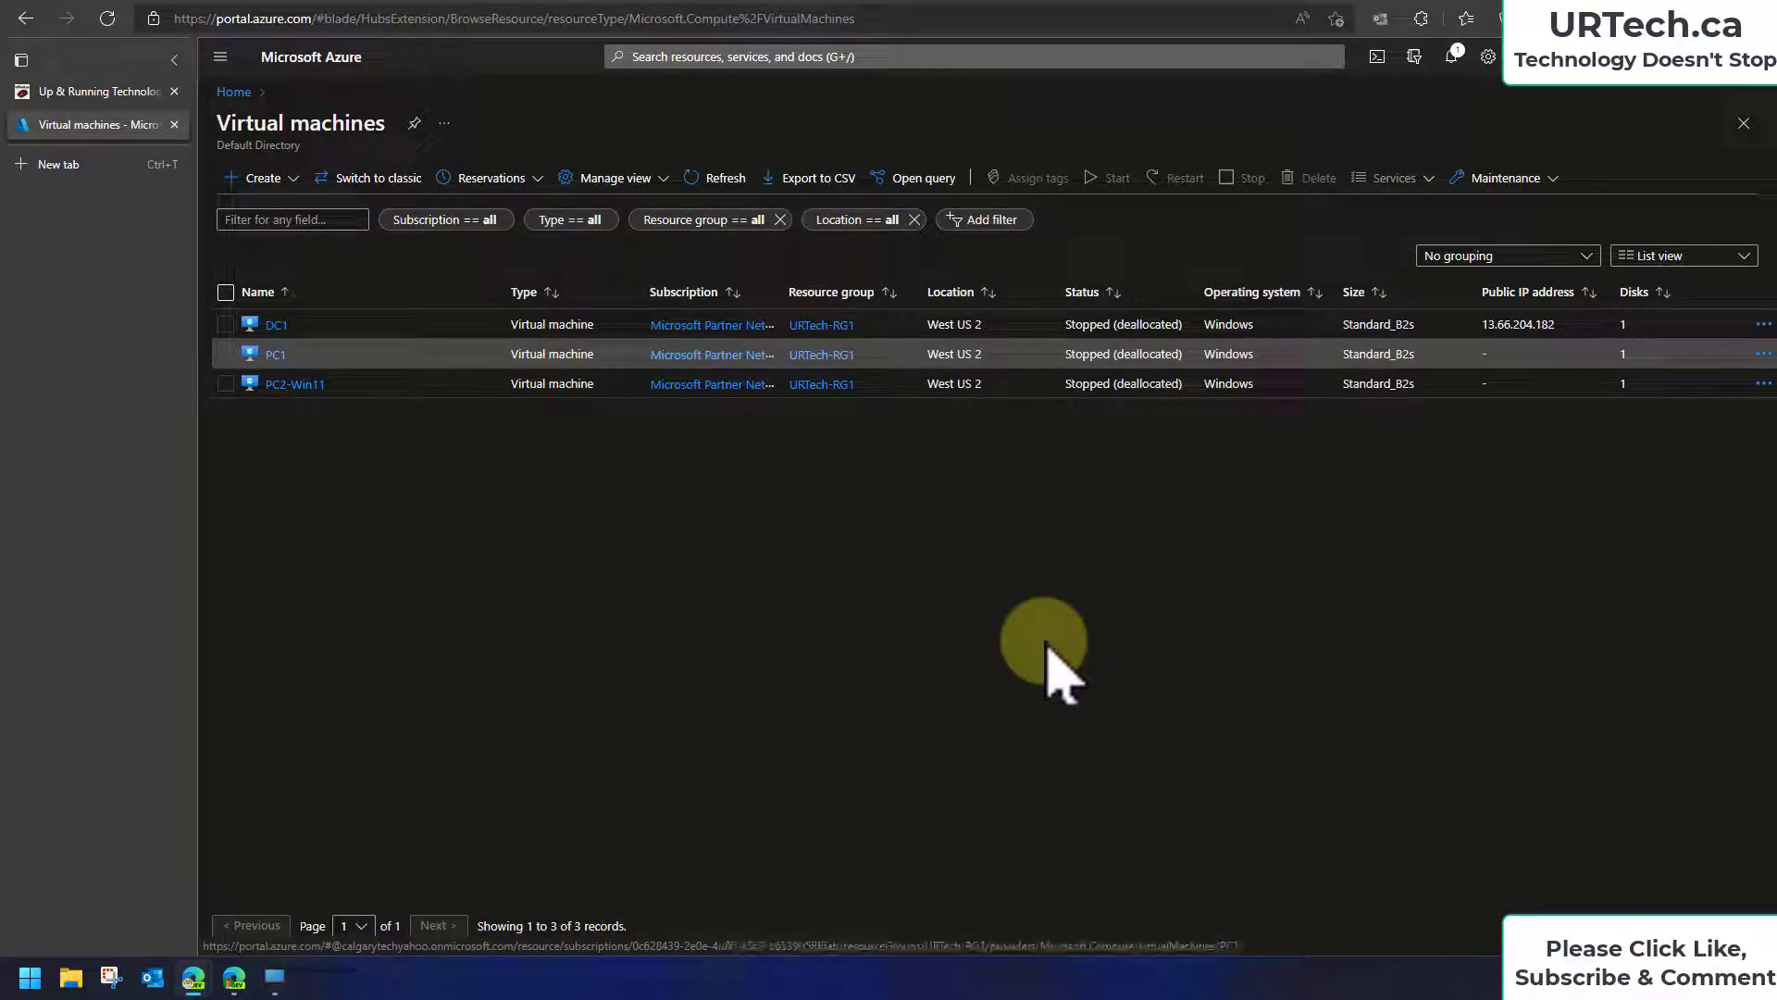
# Step: Open File Recovery from the Backup page of the DC1 virtual machine
pyautogui.click(276, 326)
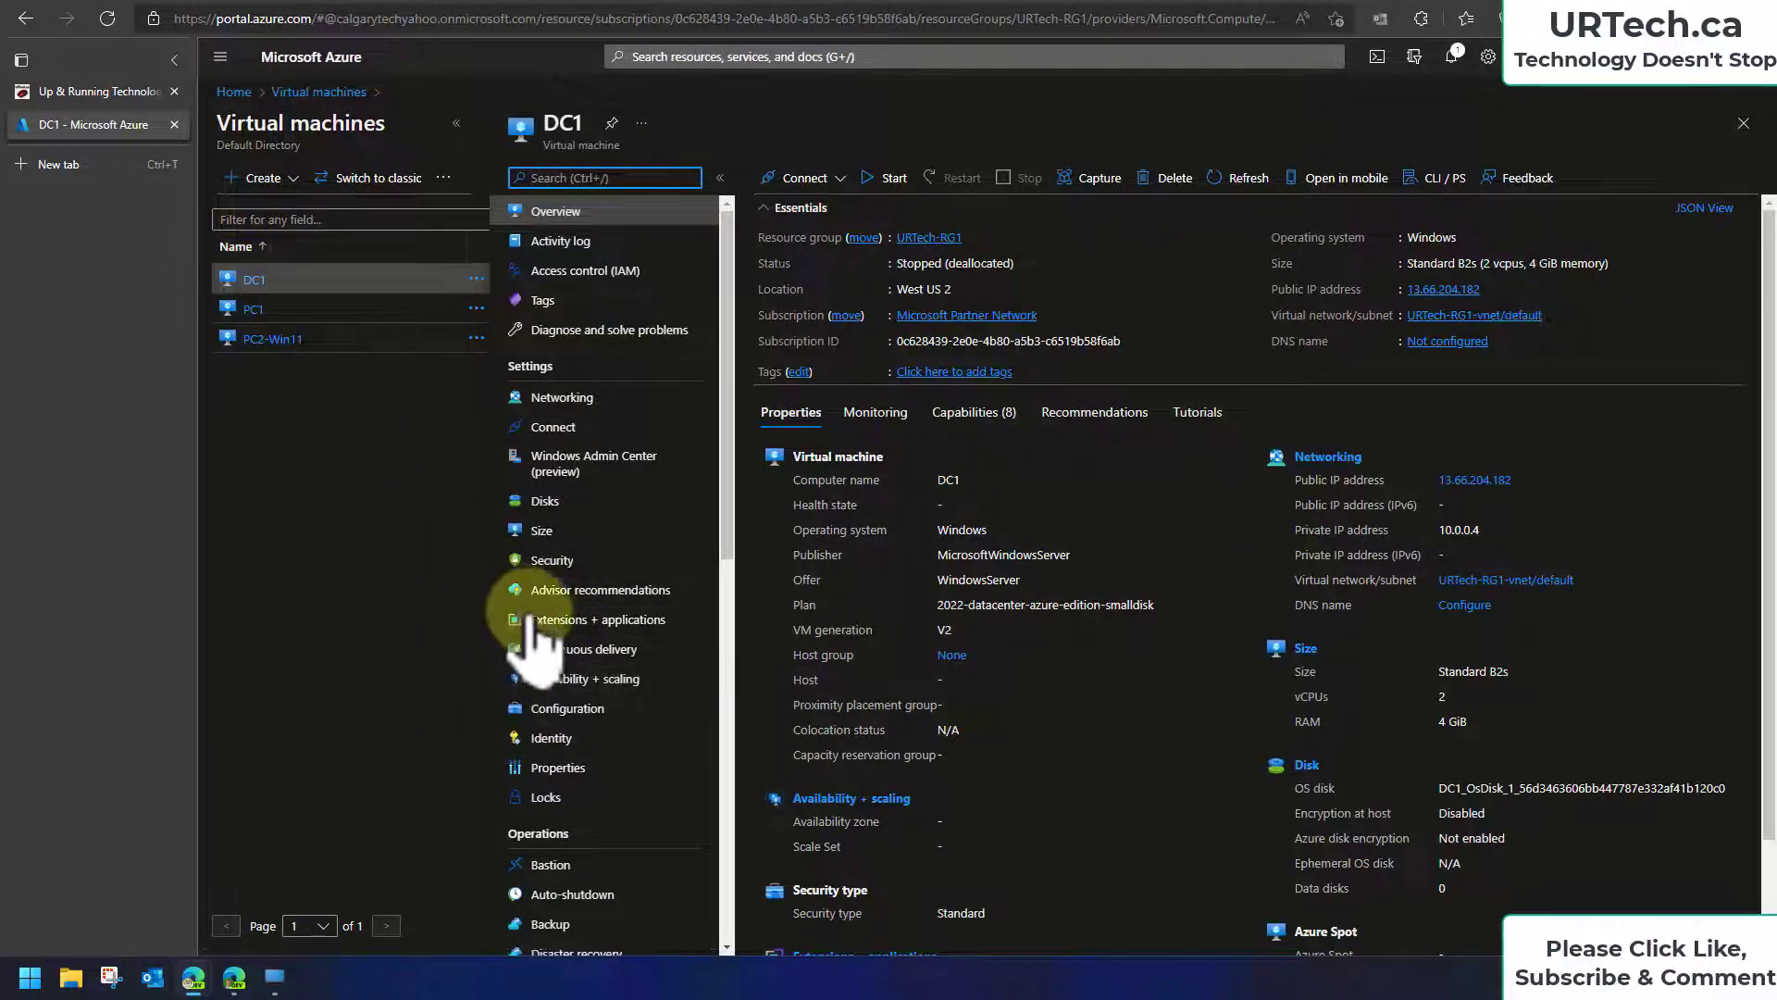
pyautogui.click(552, 926)
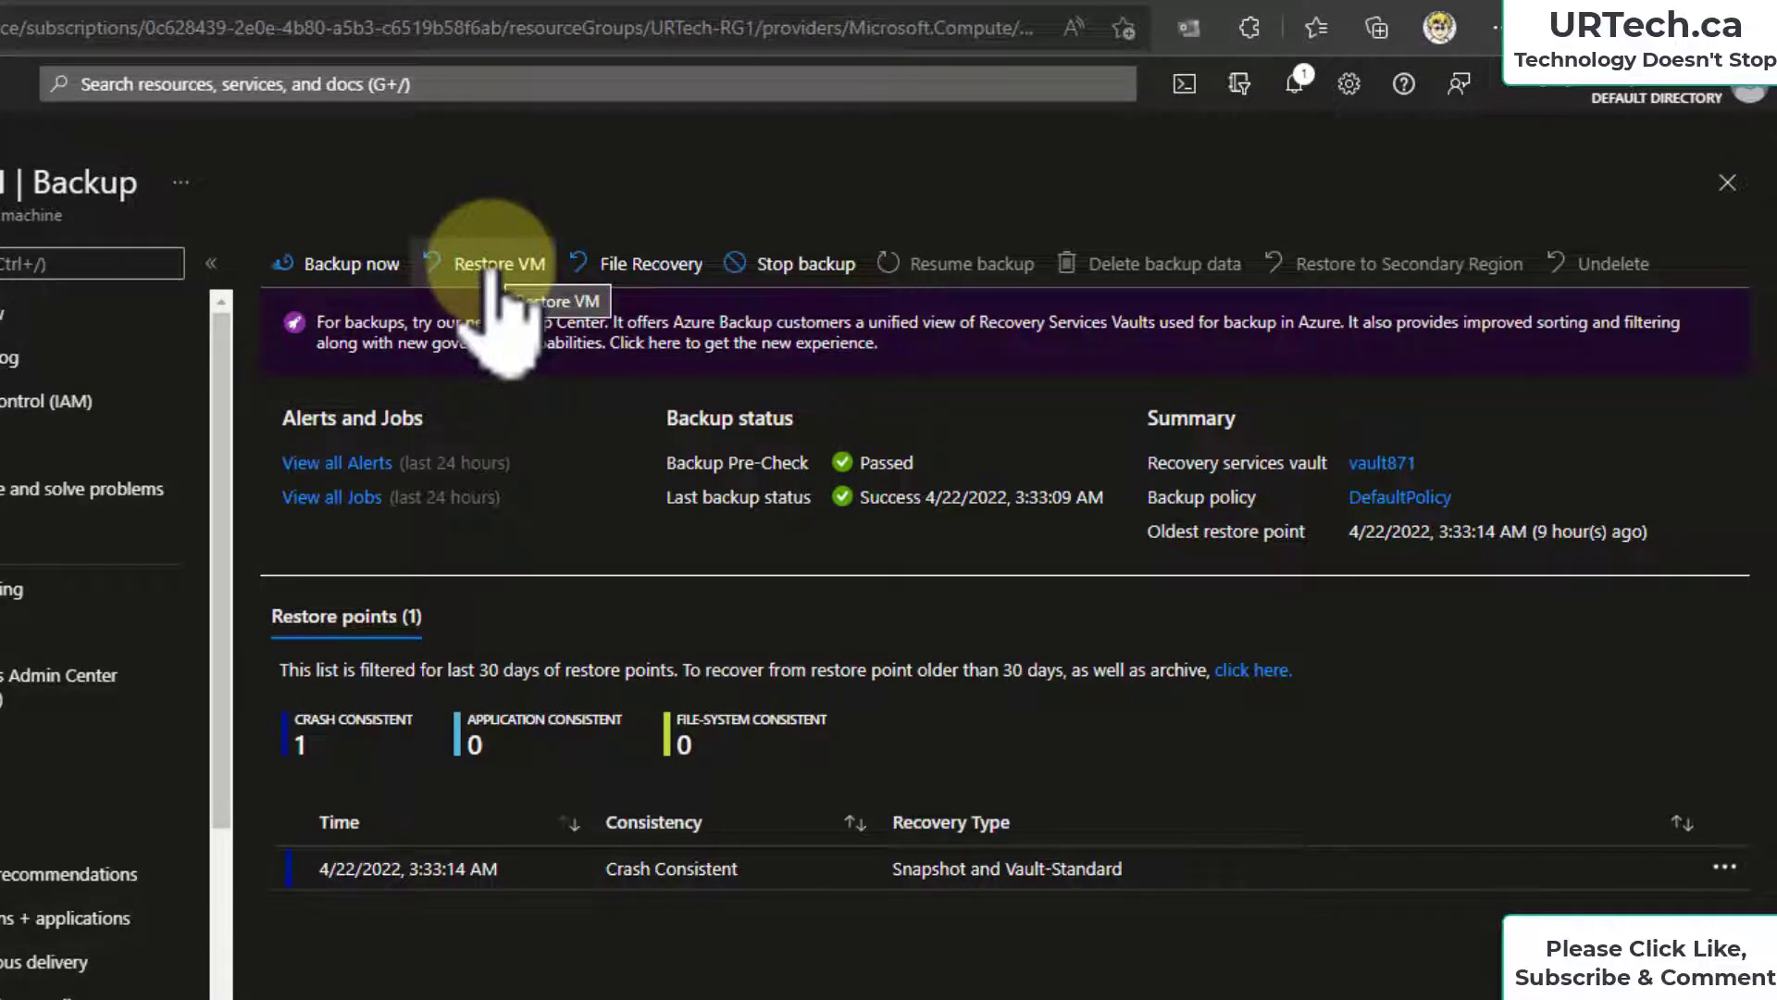
pyautogui.click(635, 267)
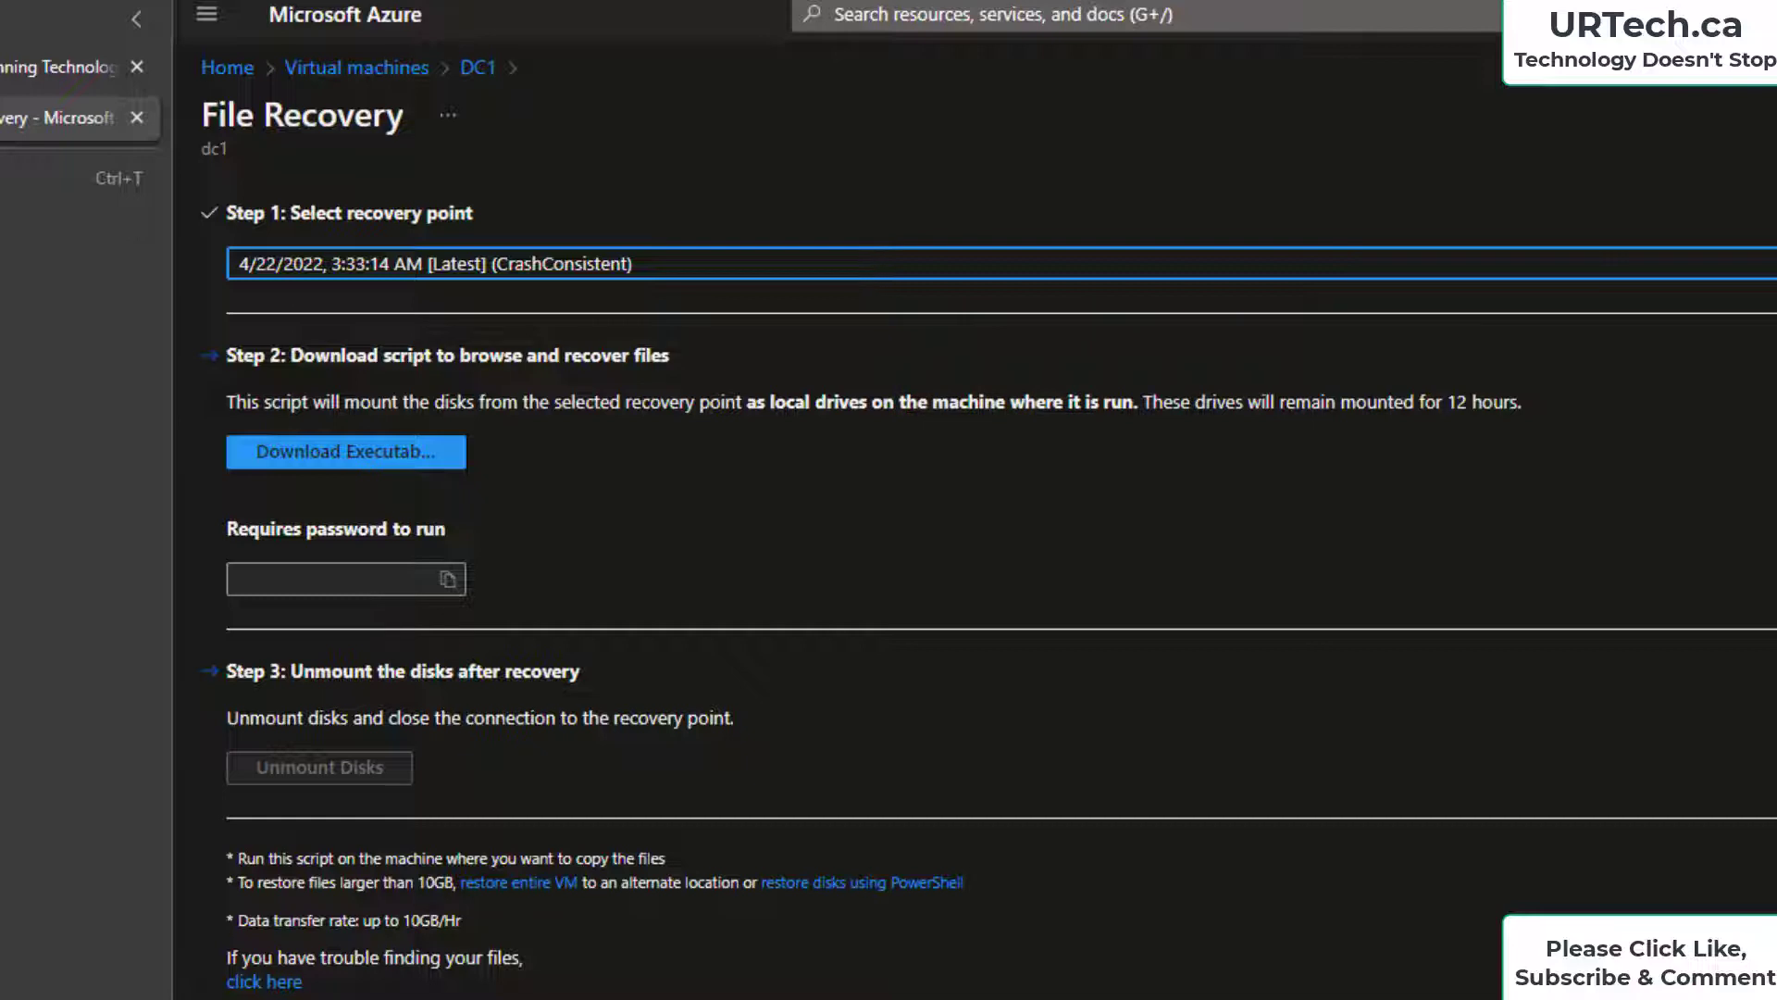
# Step: Select the 4/22/2022, 3:33:14 AM recovery point and generate and download its recovery executable
pyautogui.click(1002, 264)
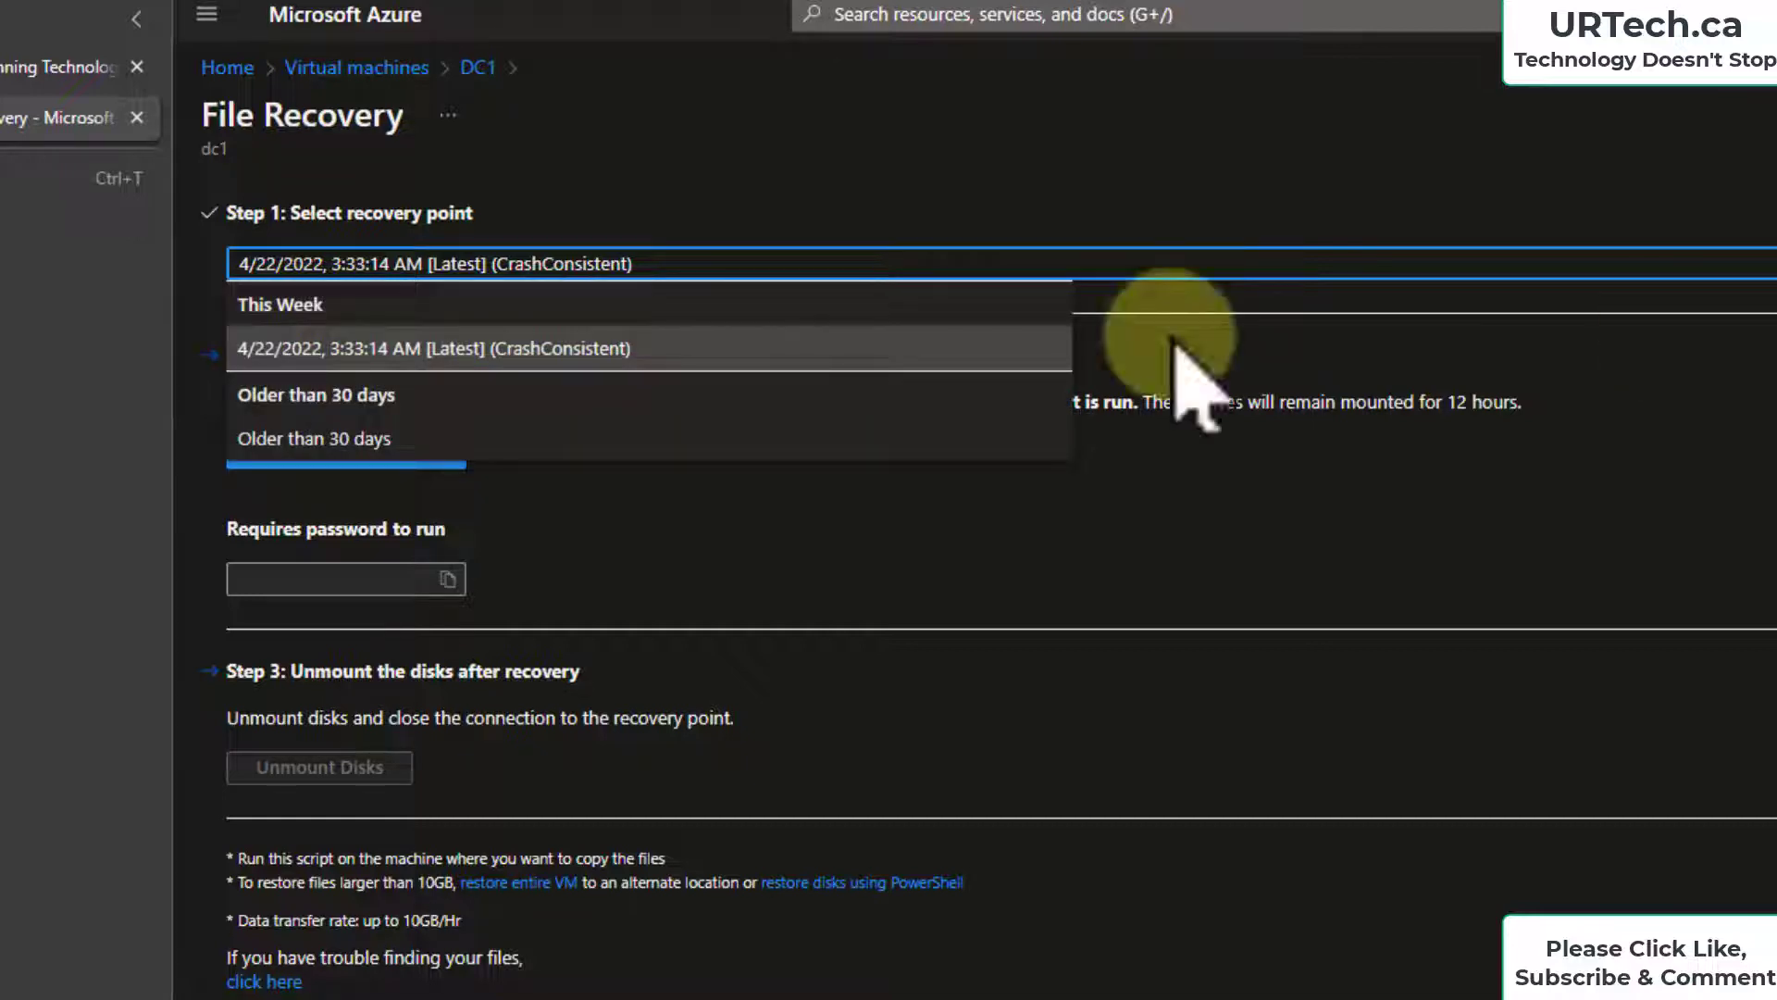
pyautogui.click(315, 350)
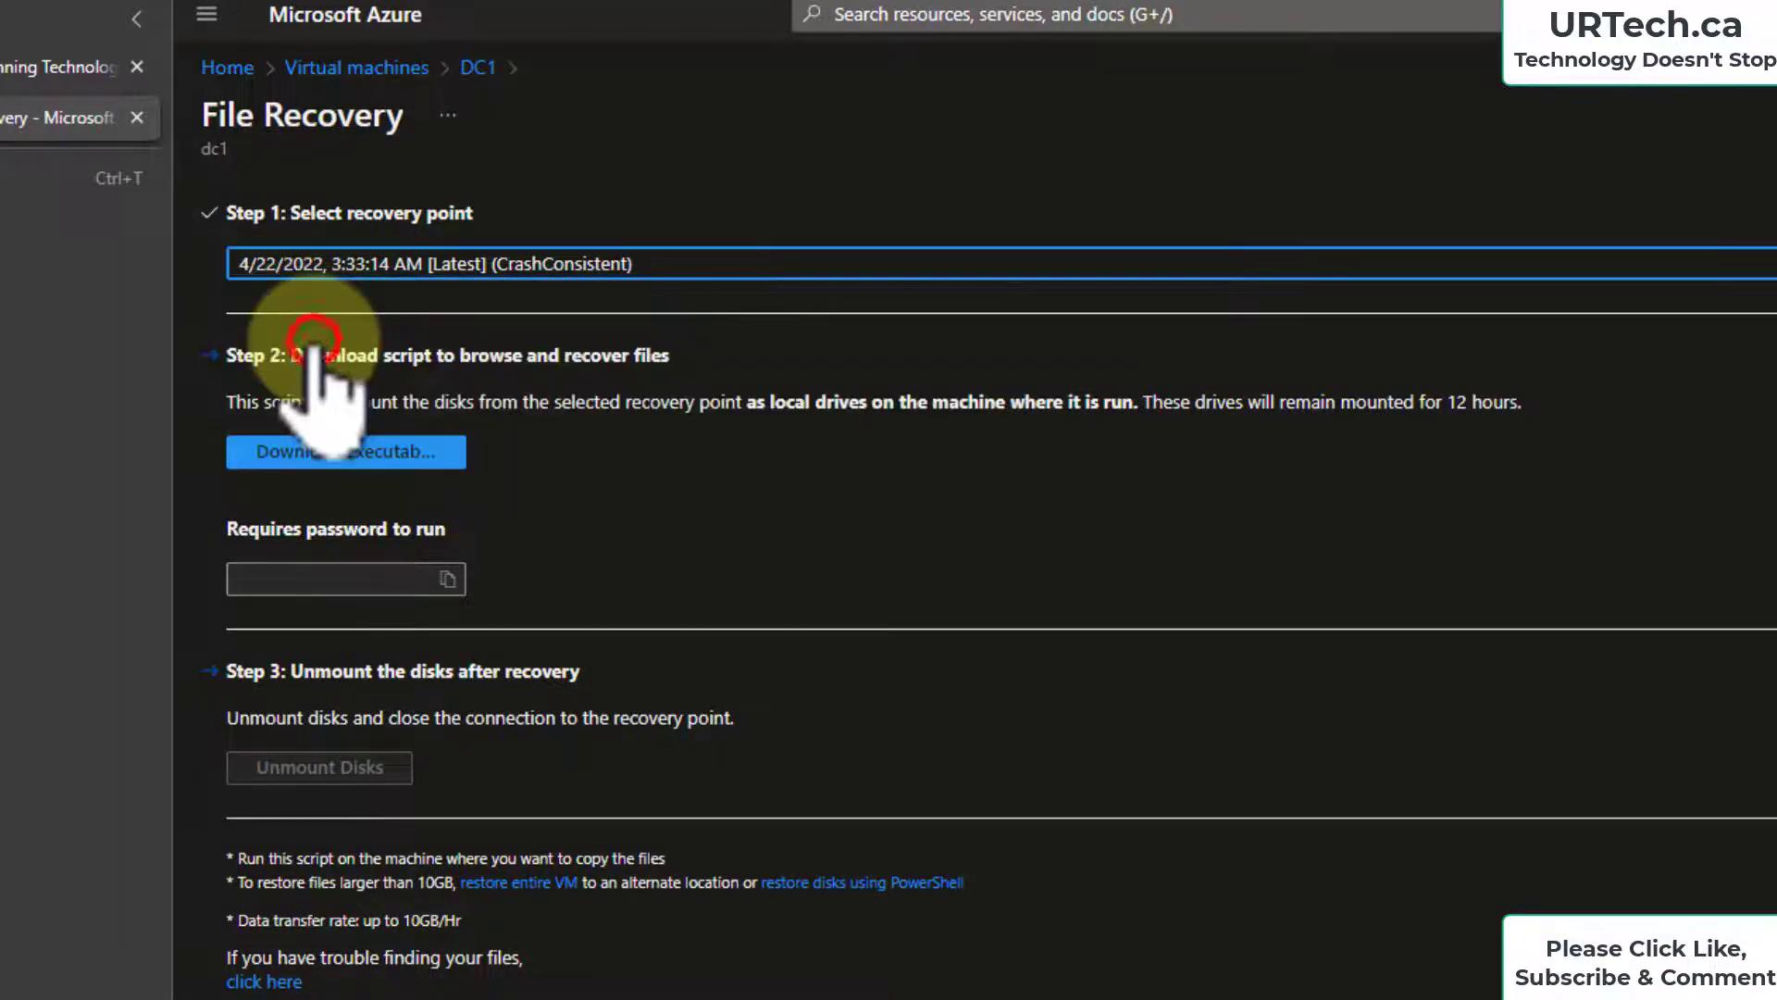
pyautogui.click(361, 452)
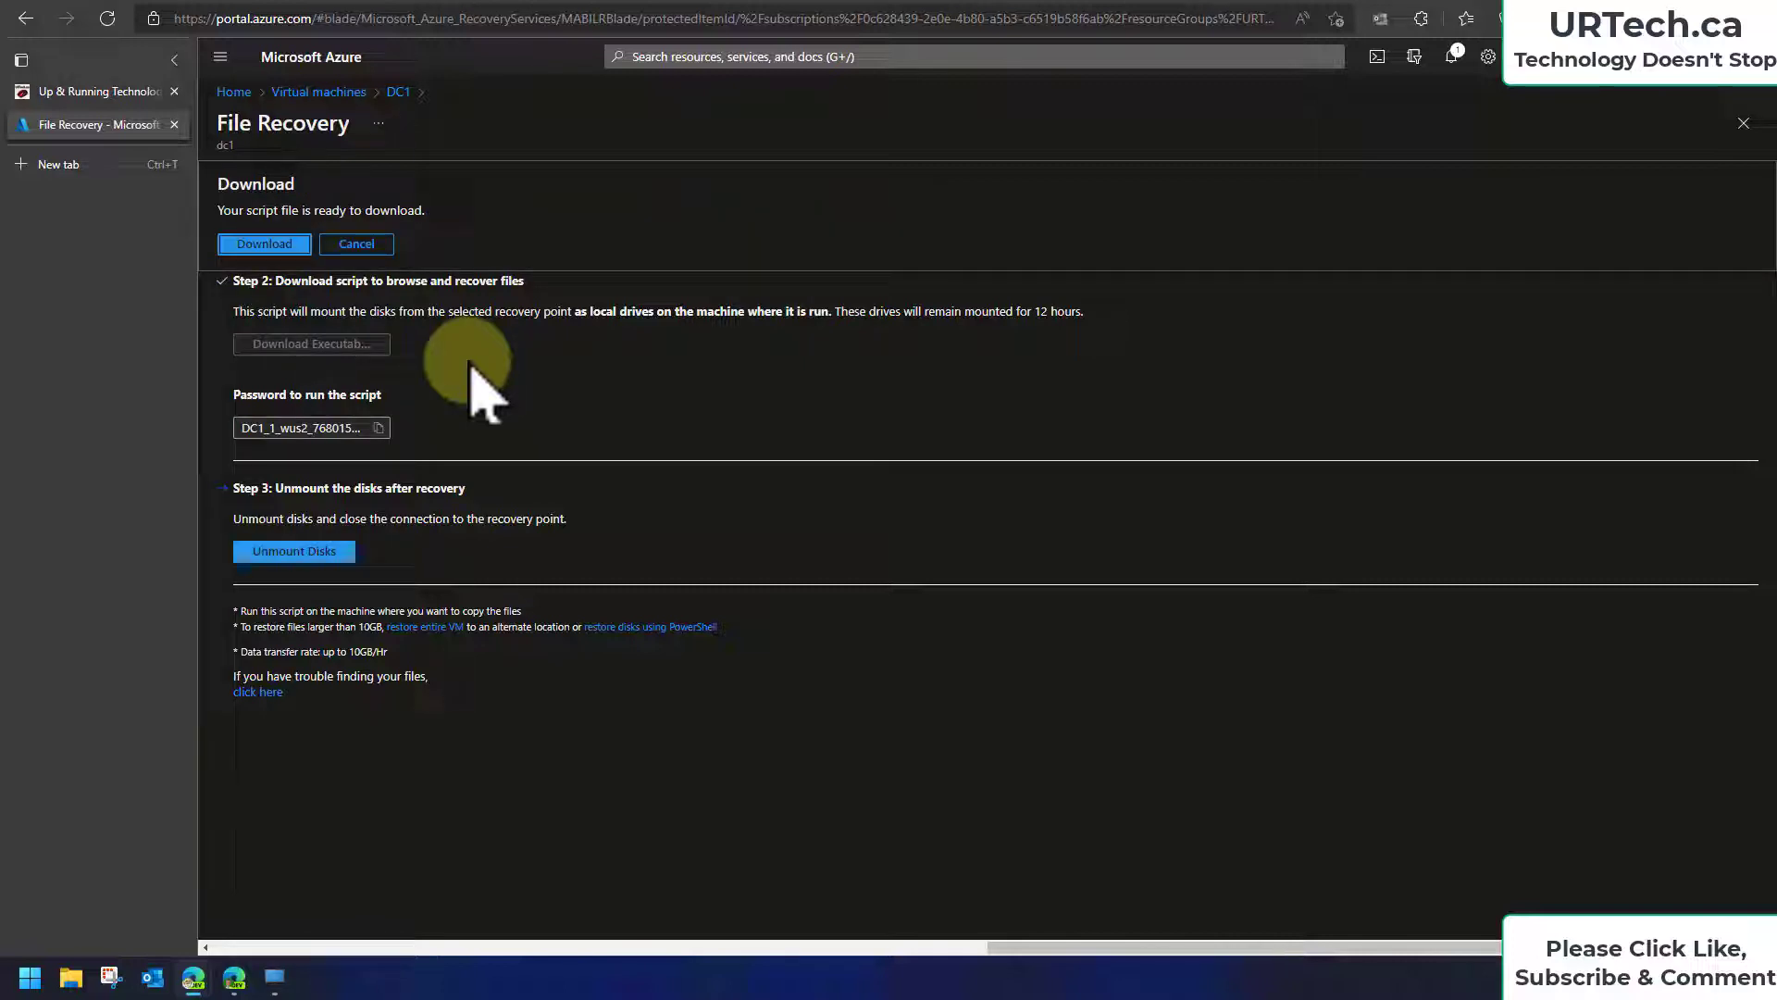
pyautogui.click(277, 243)
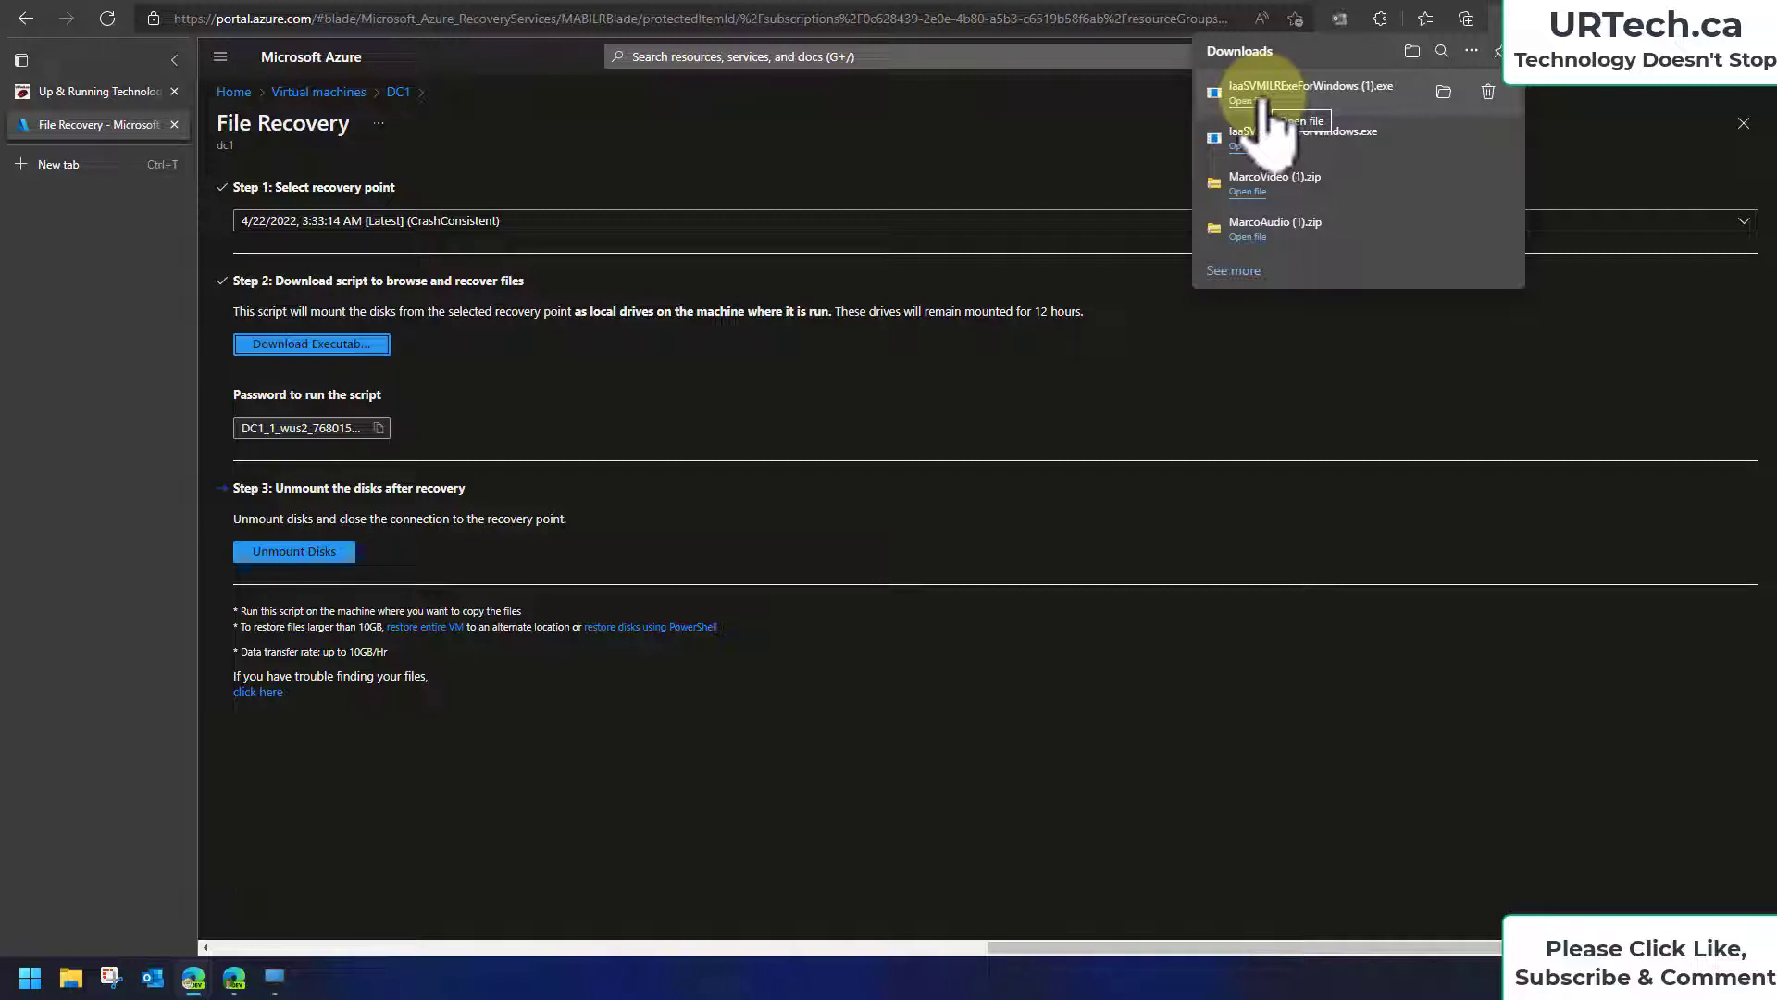
# Step: Copy the script password and run the downloaded IaaSVMILRExeForWindows (1).exe
pyautogui.click(380, 428)
pyautogui.click(379, 428)
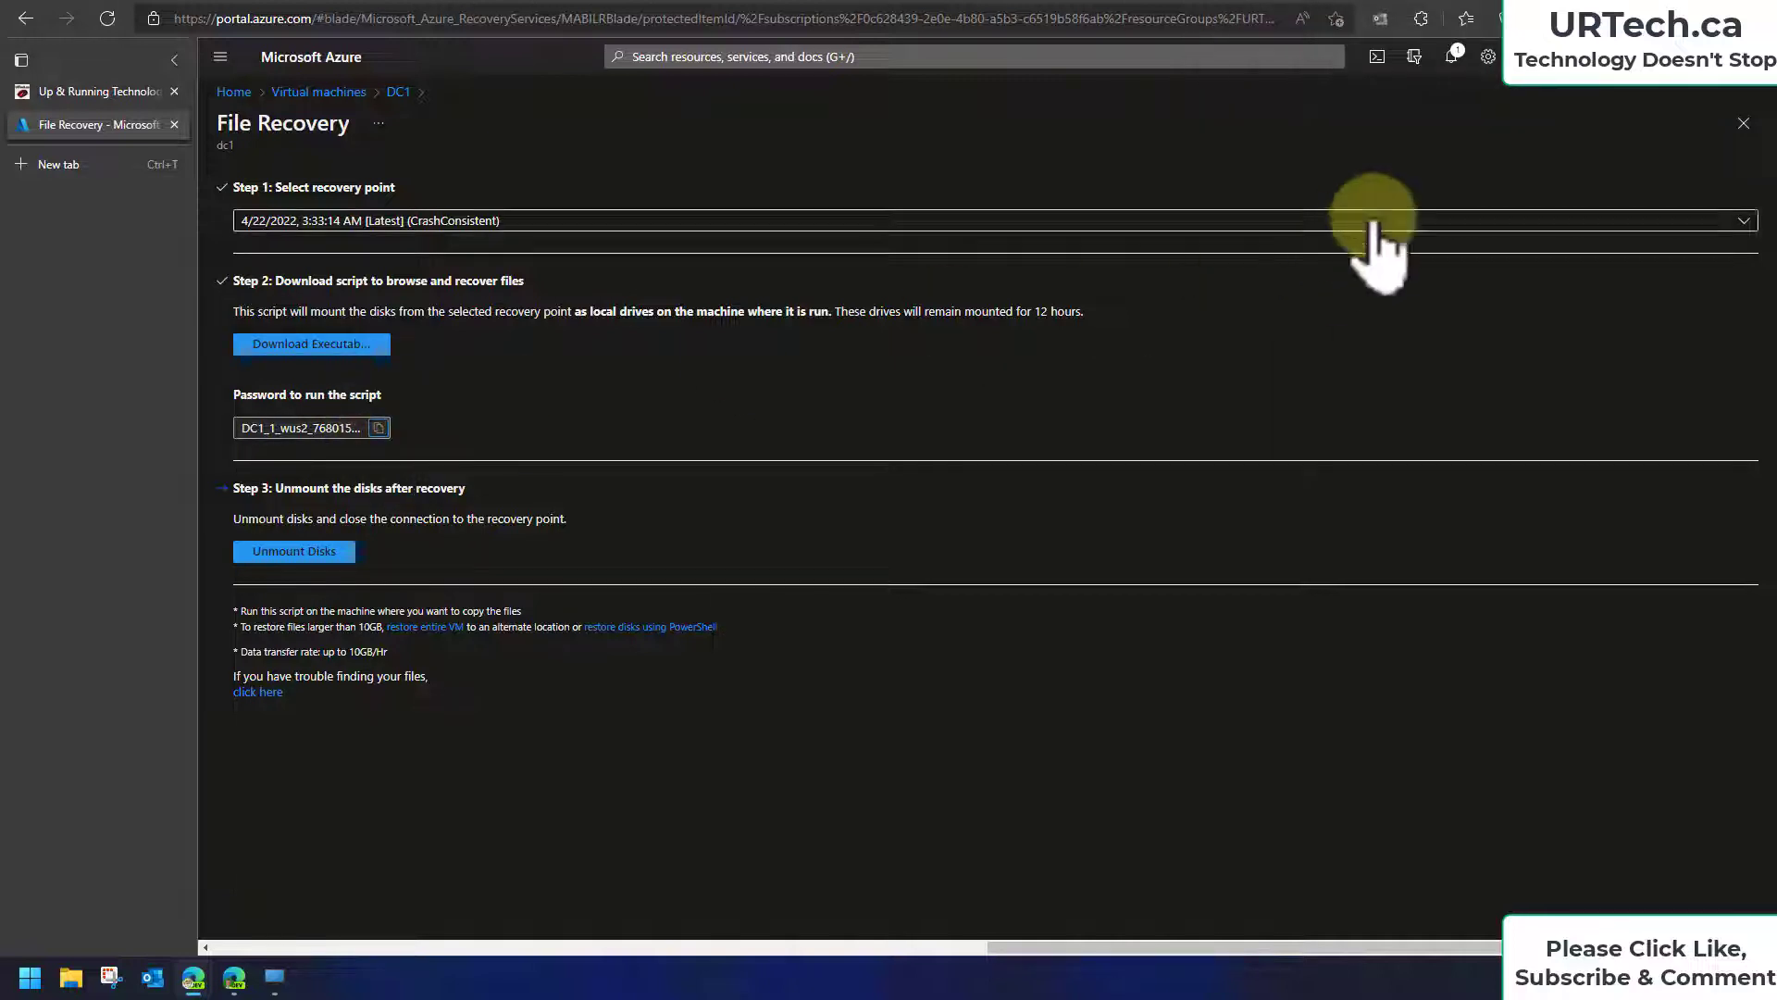
pyautogui.hotkey('ctrl', 'j')
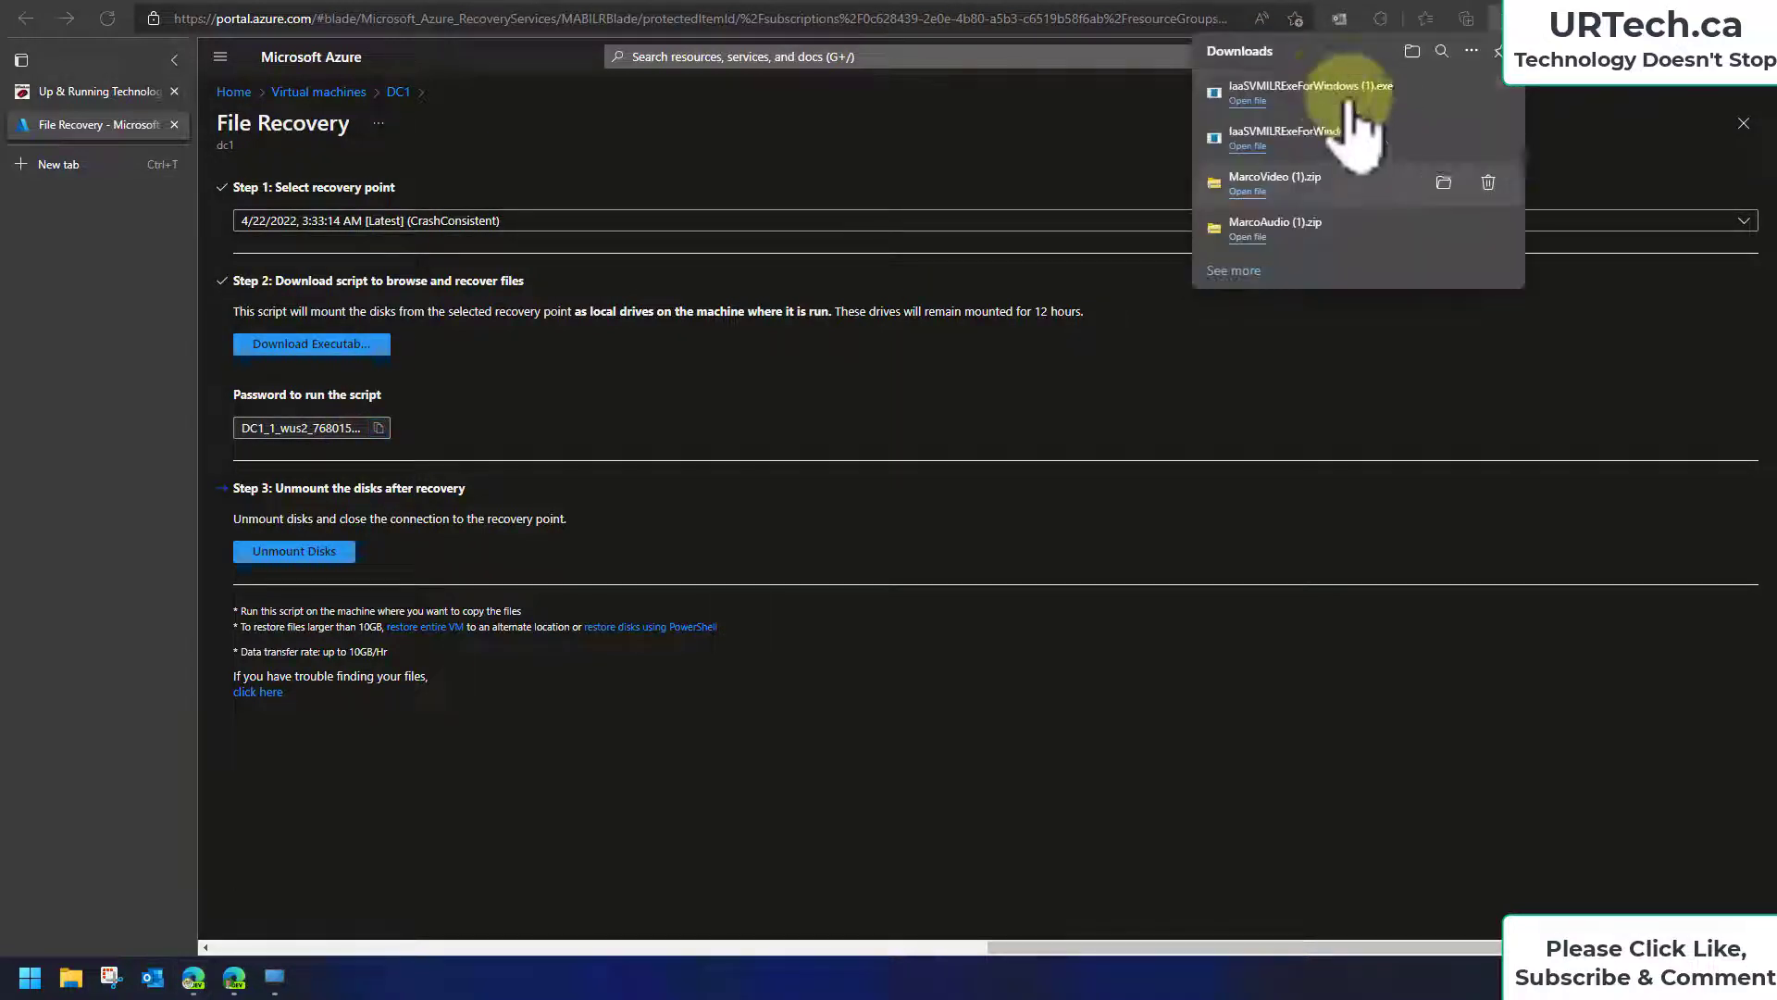
pyautogui.click(1290, 90)
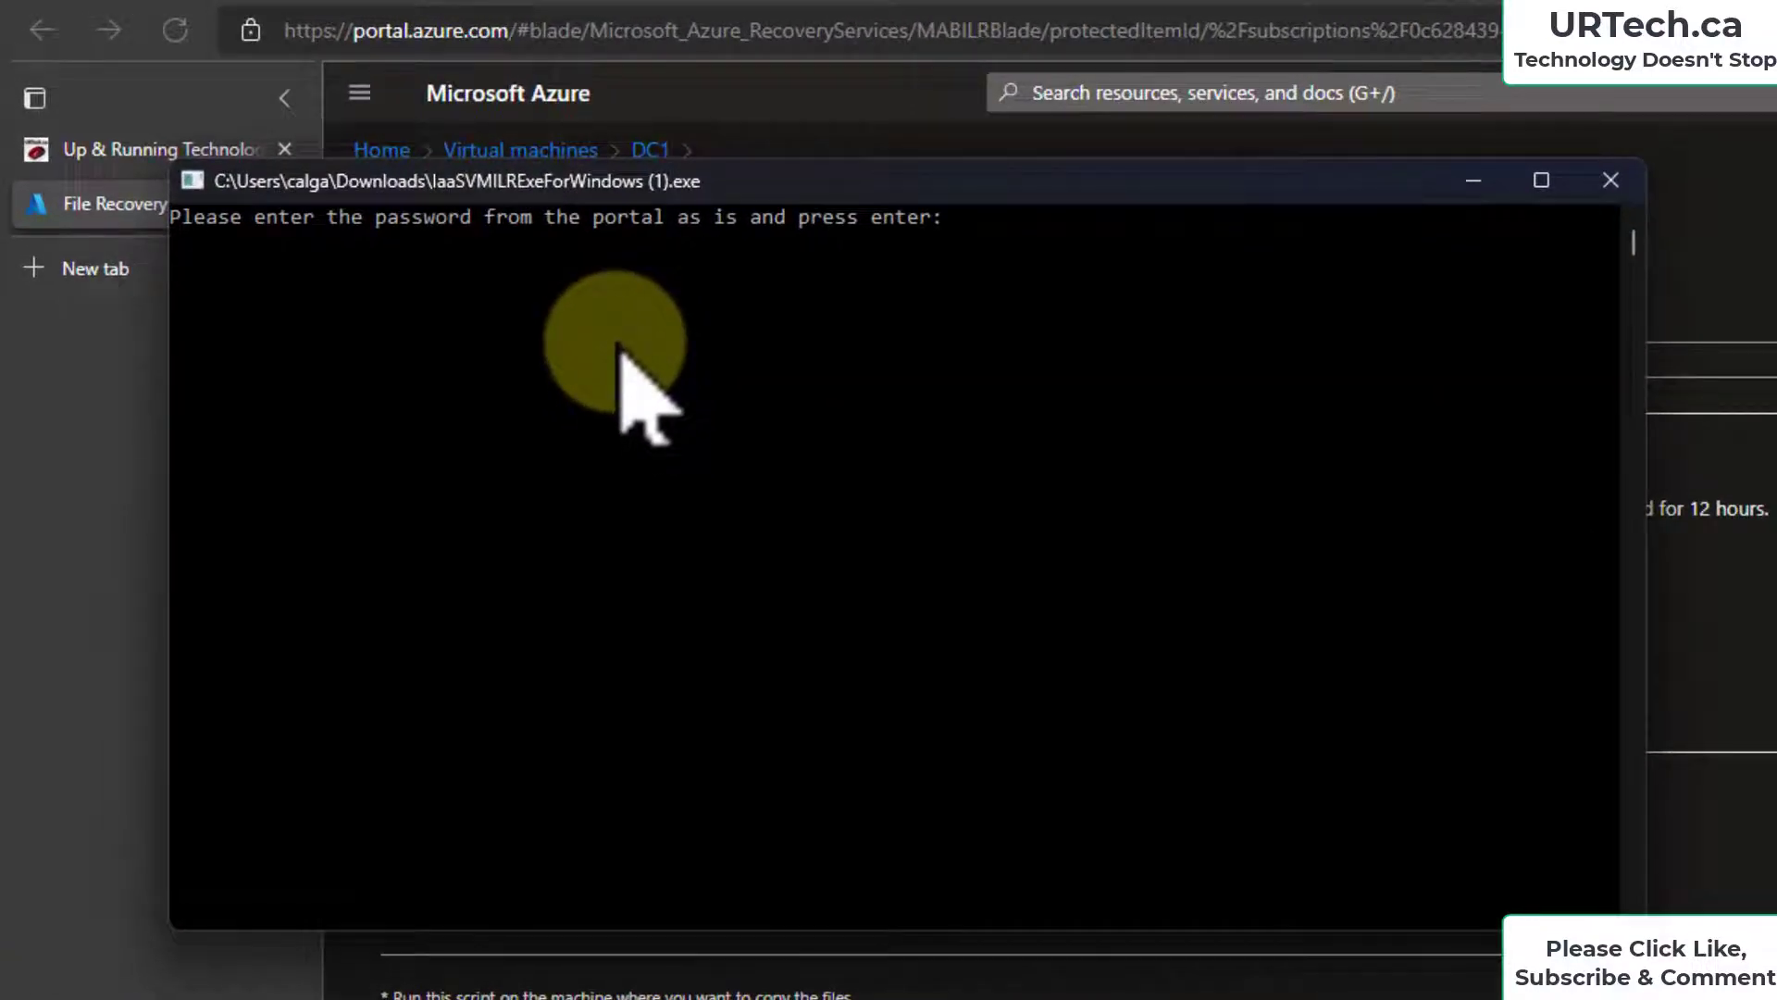
# Step: Paste the script password from the portal into the recovery executable's password prompt and submit it
pyautogui.hotkey('ctrl', 'v')
pyautogui.press('Return')
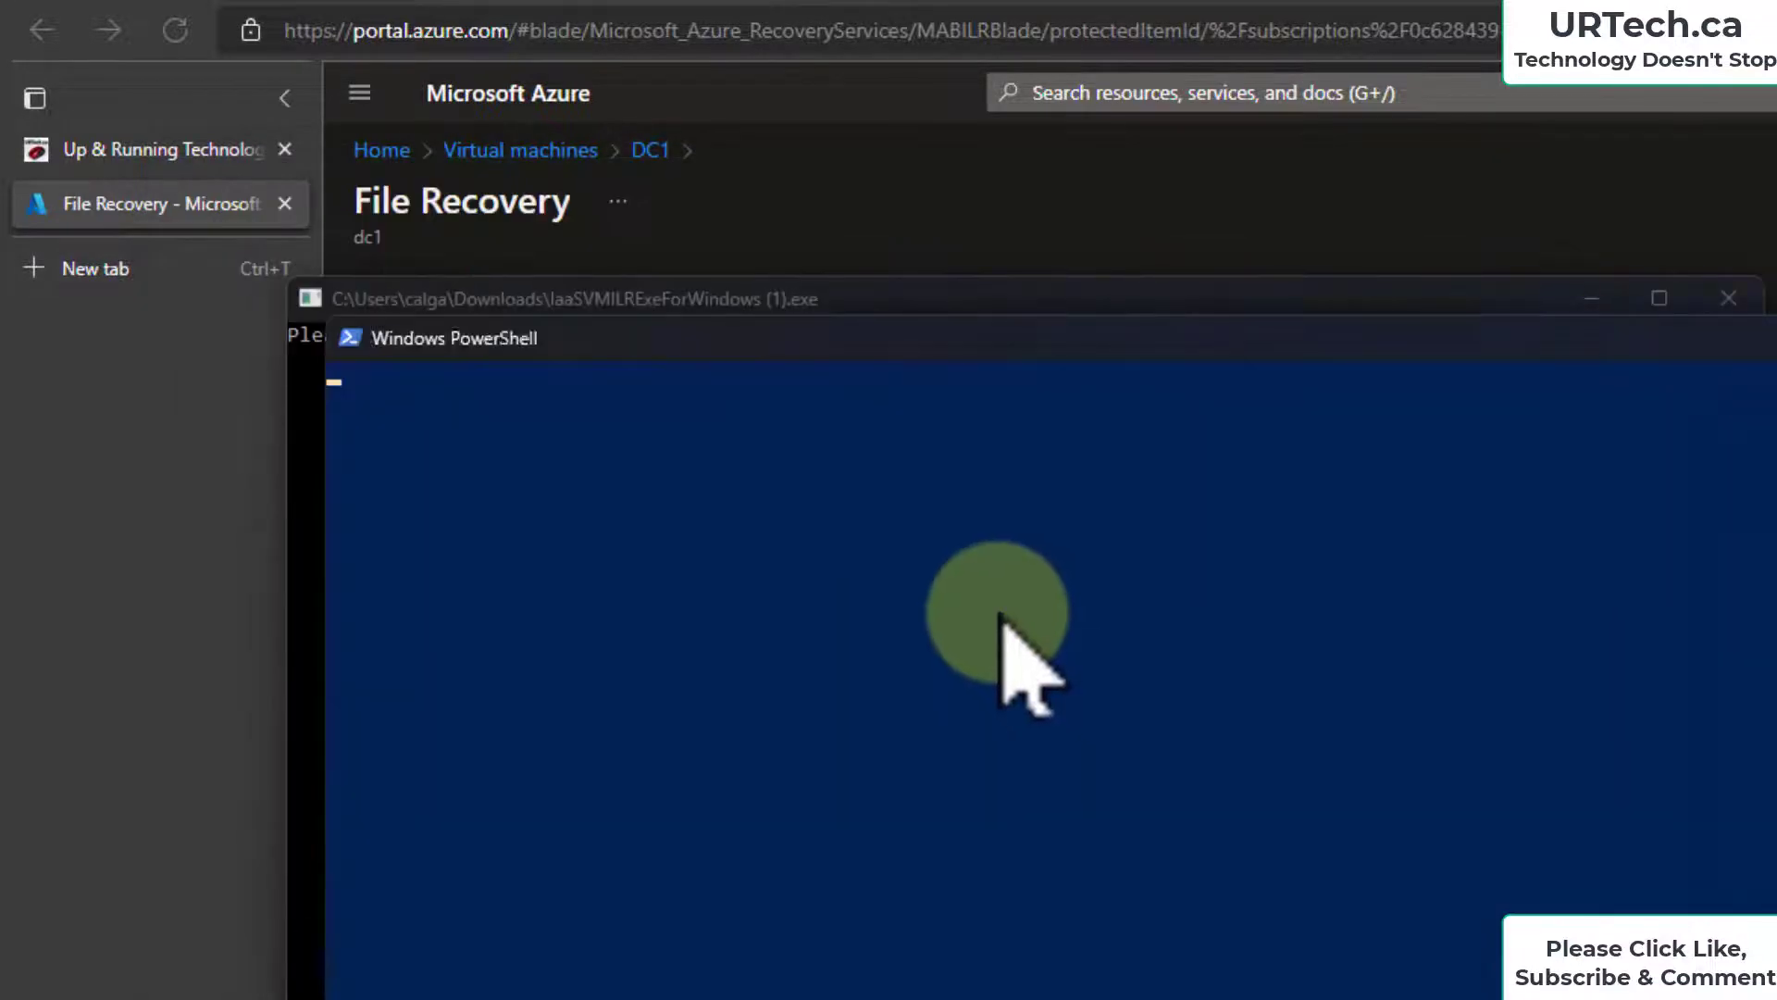
pyautogui.hotkey('ctrl', 'v')
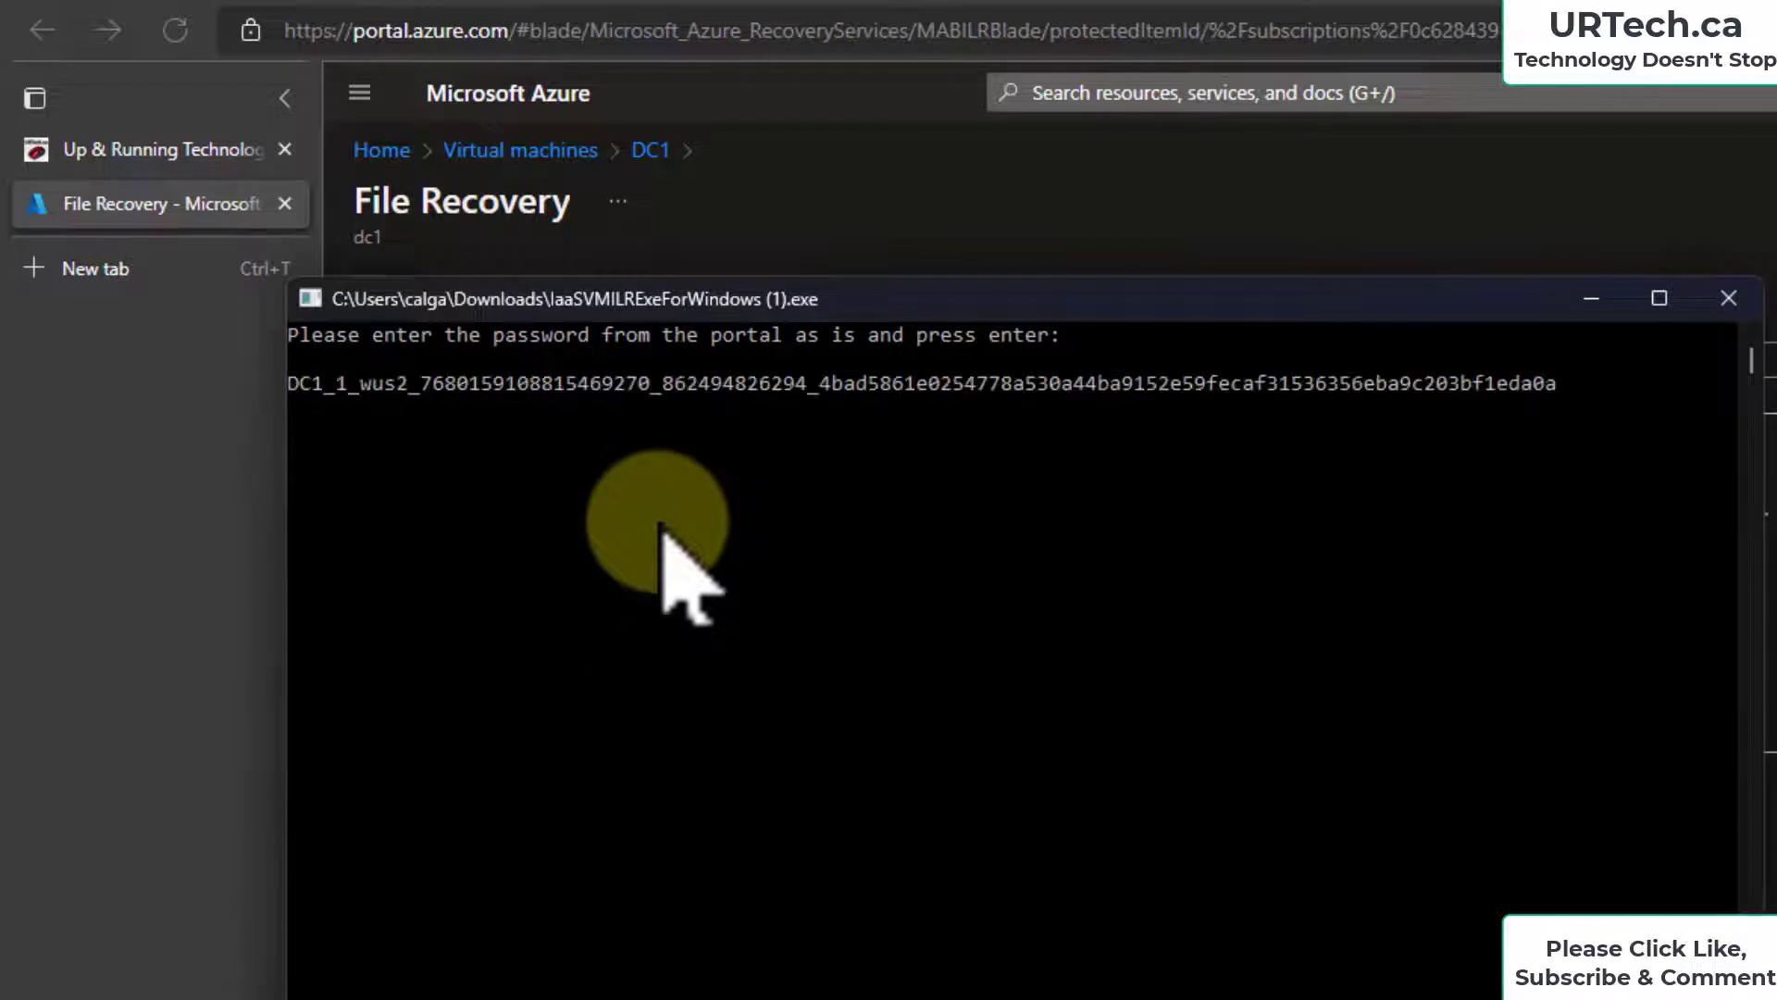
pyautogui.press('Return')
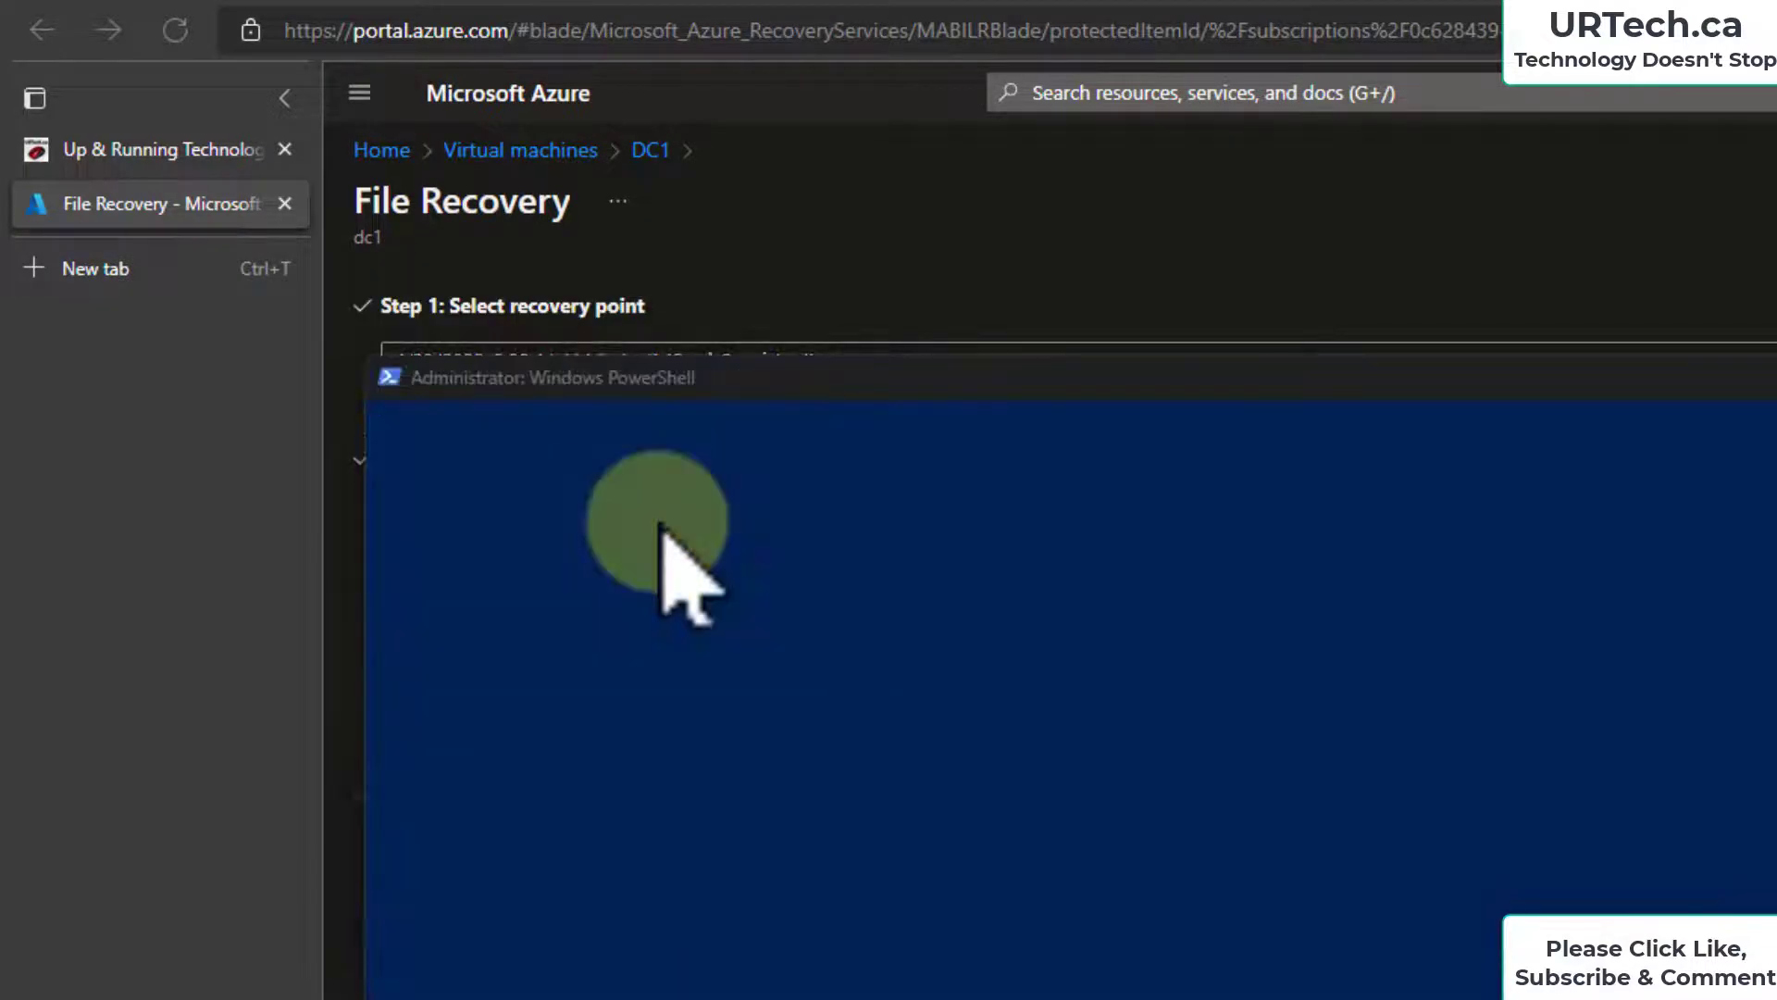
# Step: Open Disk Management and arrange its window beside the PowerShell recovery window
pyautogui.moveTo(879, 370); pyautogui.dragTo(840, 193)
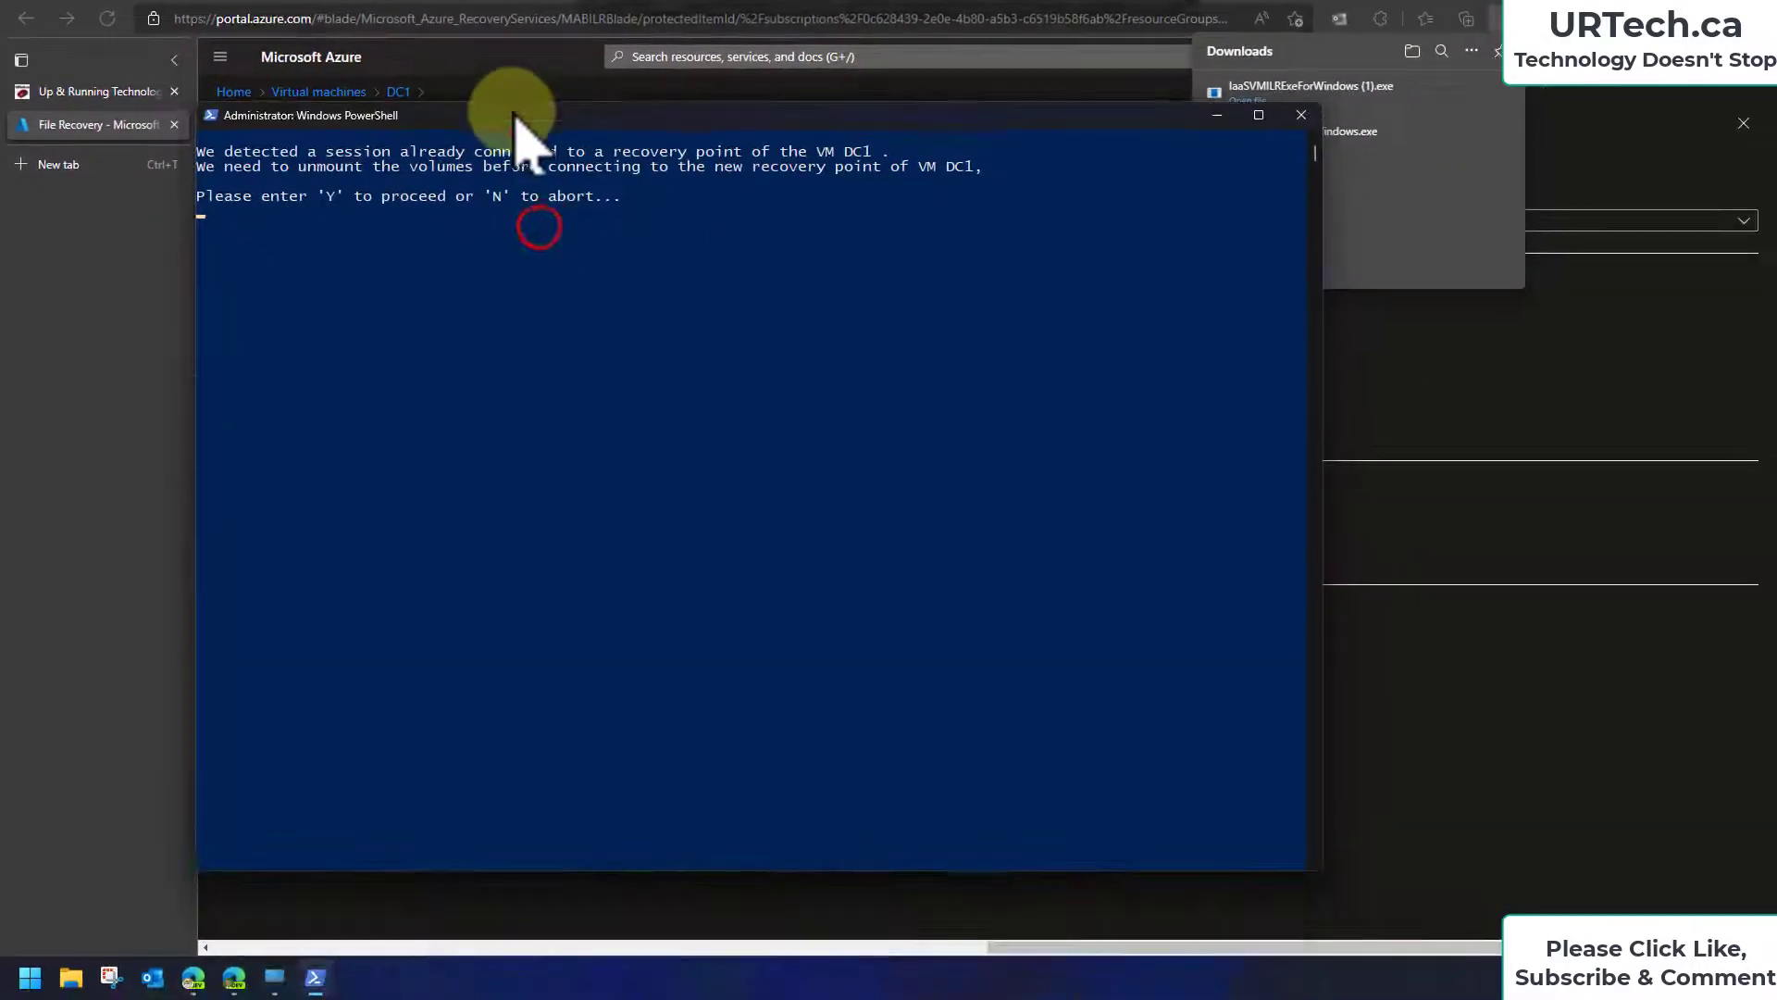
pyautogui.rightClick(7, 979)
pyautogui.click(118, 625)
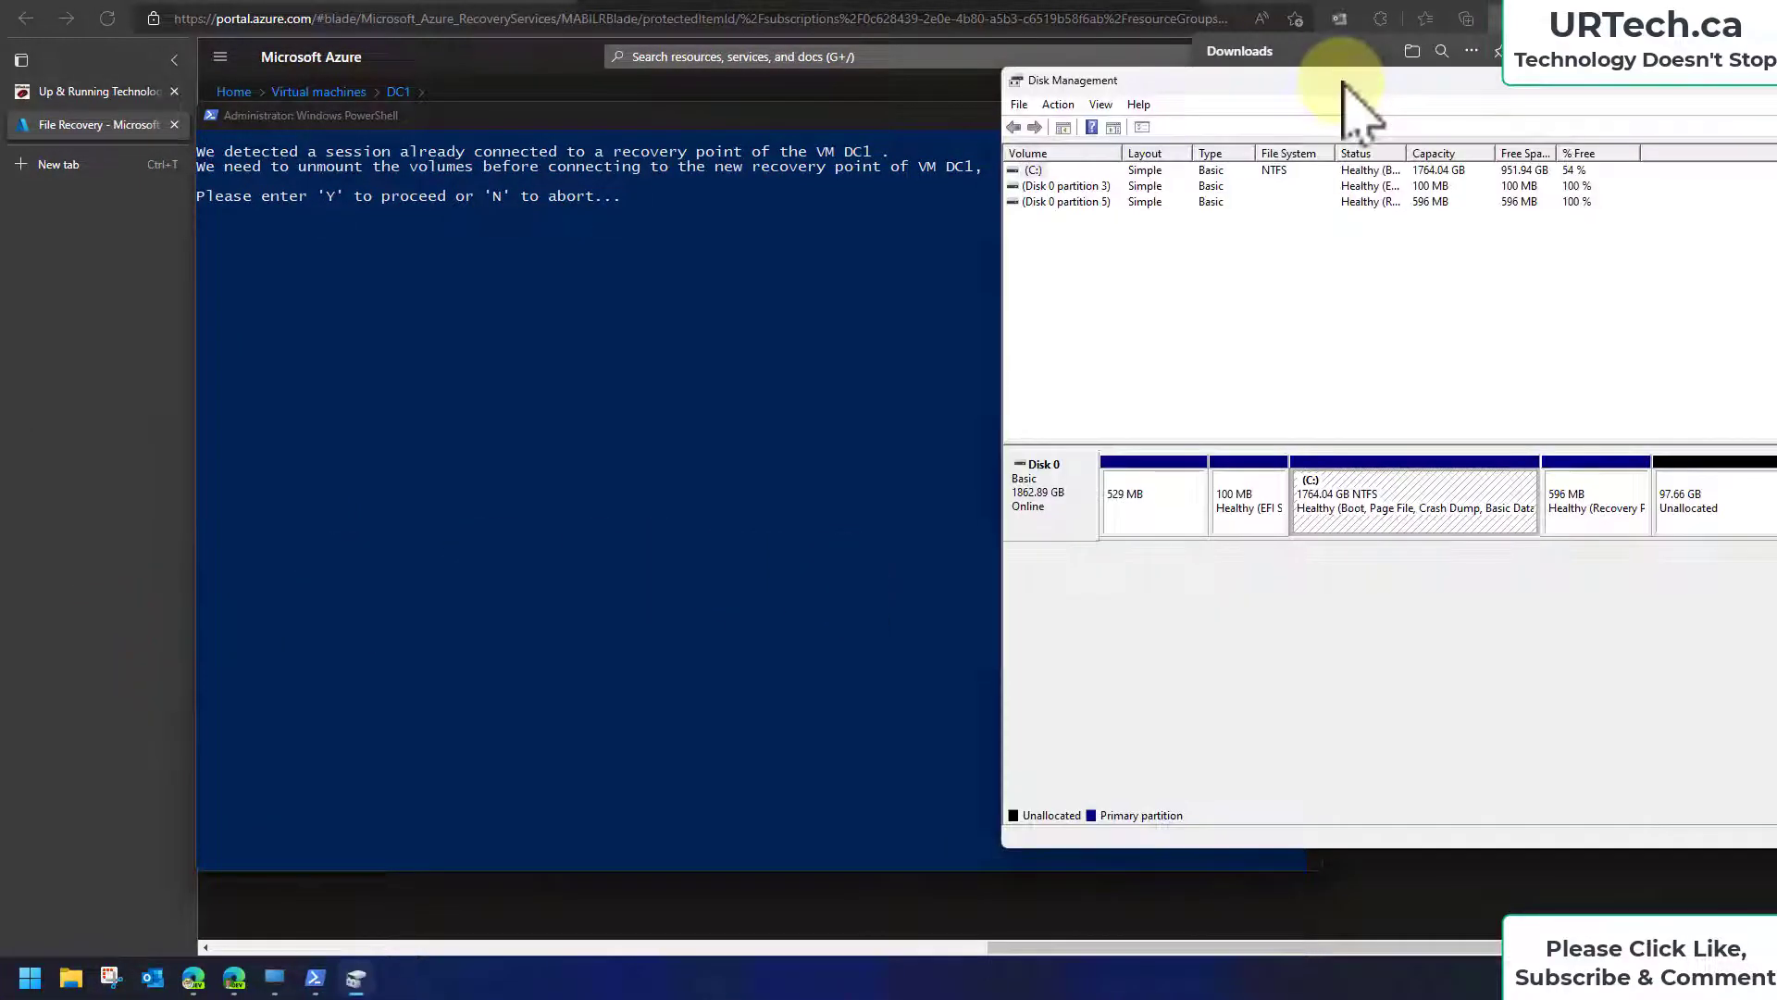
pyautogui.moveTo(1345, 84); pyautogui.dragTo(1229, 87)
pyautogui.moveTo(694, 120); pyautogui.dragTo(529, 112)
pyautogui.click(1293, 90)
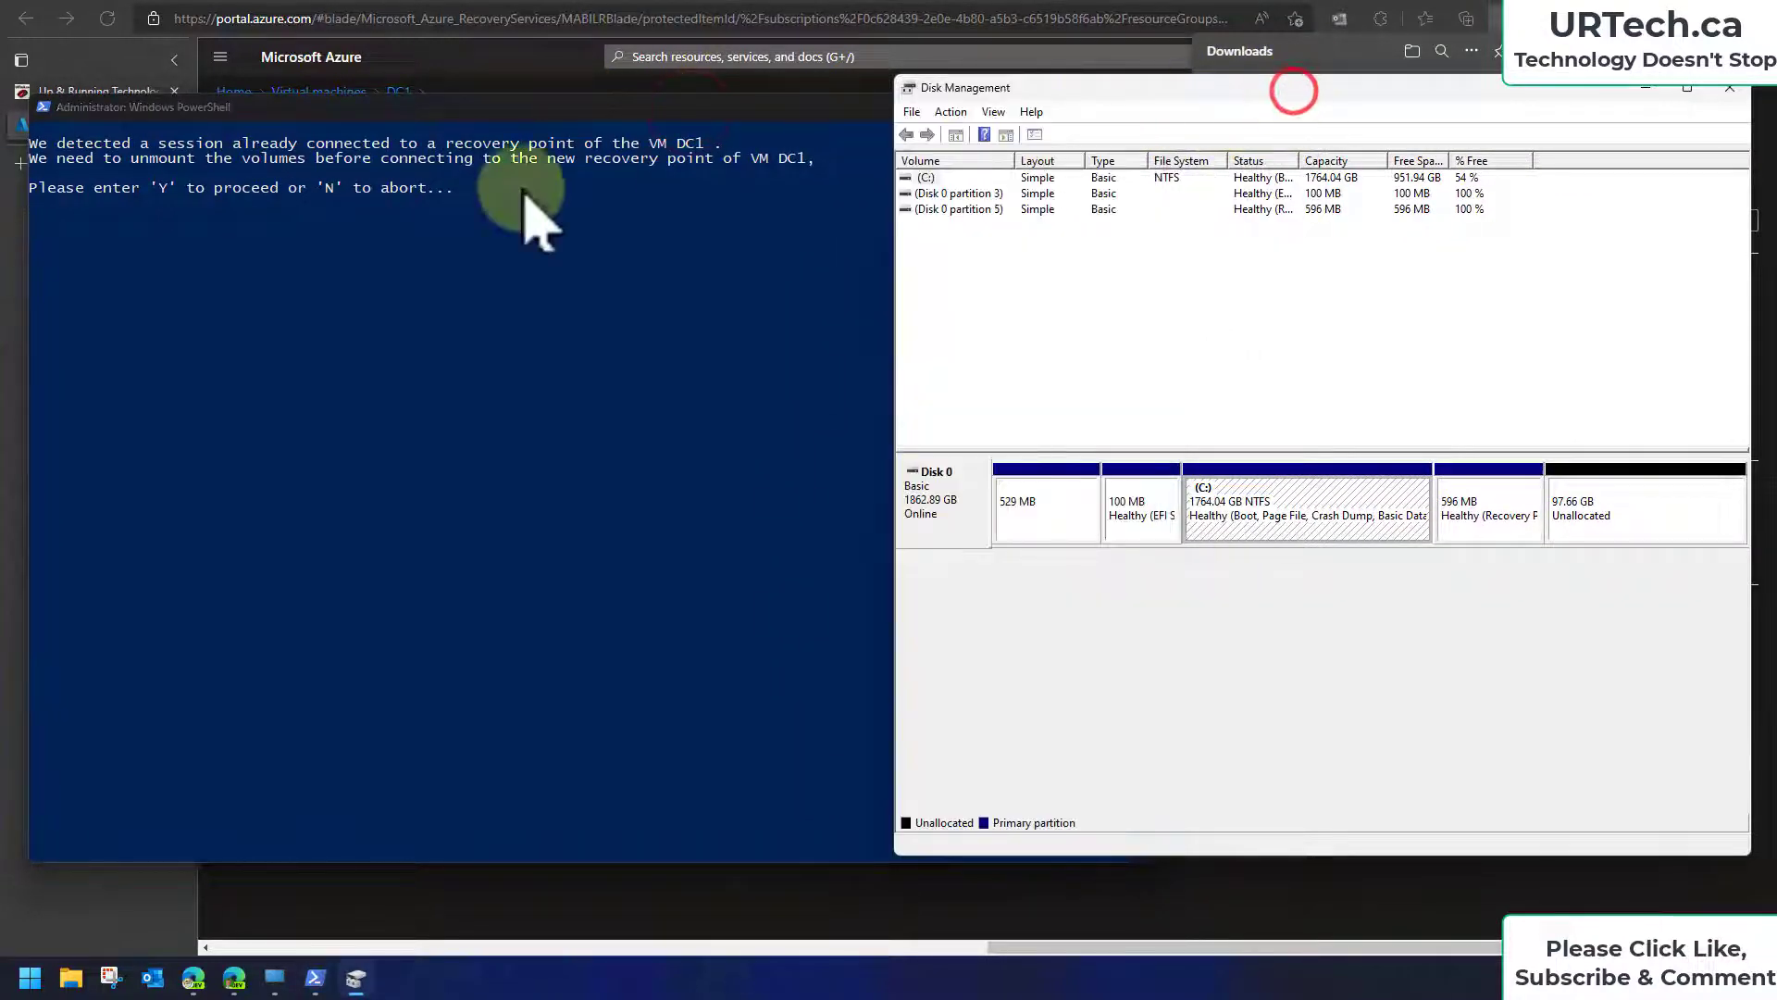
# Step: Answer Y in the PowerShell window to unmount the old session's volumes and connect to the new recovery point
pyautogui.click(441, 110)
pyautogui.click(438, 234)
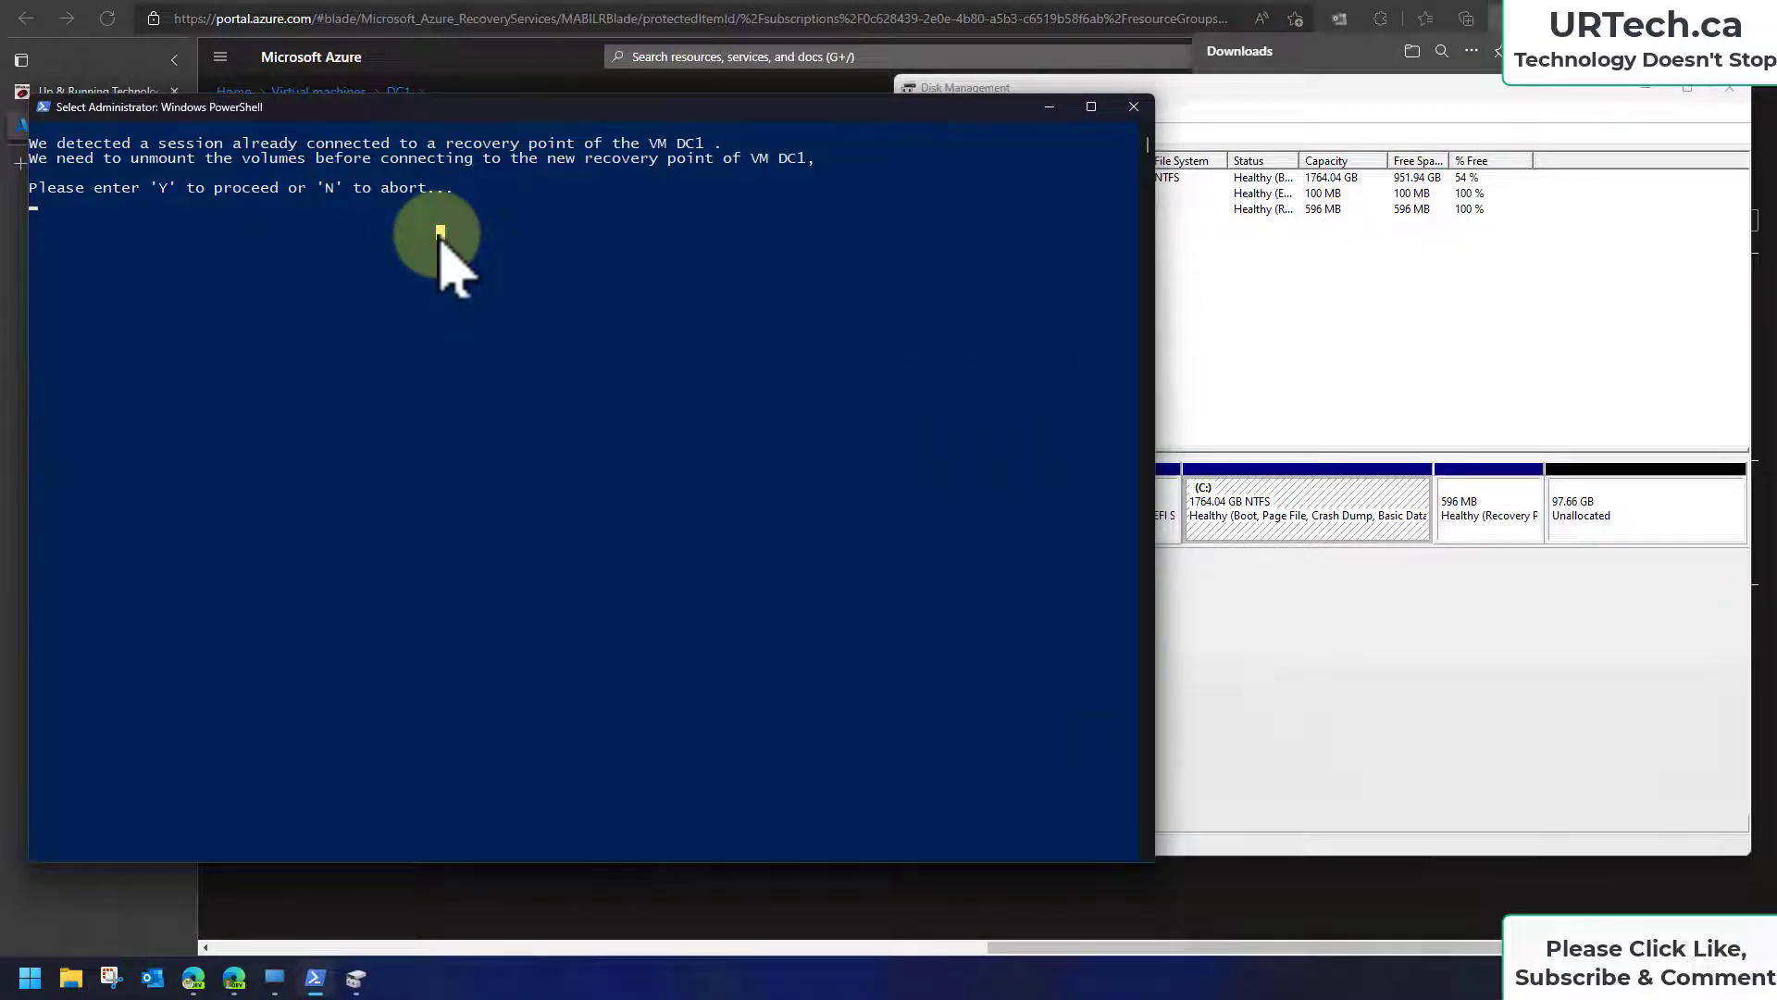
pyautogui.press('y')
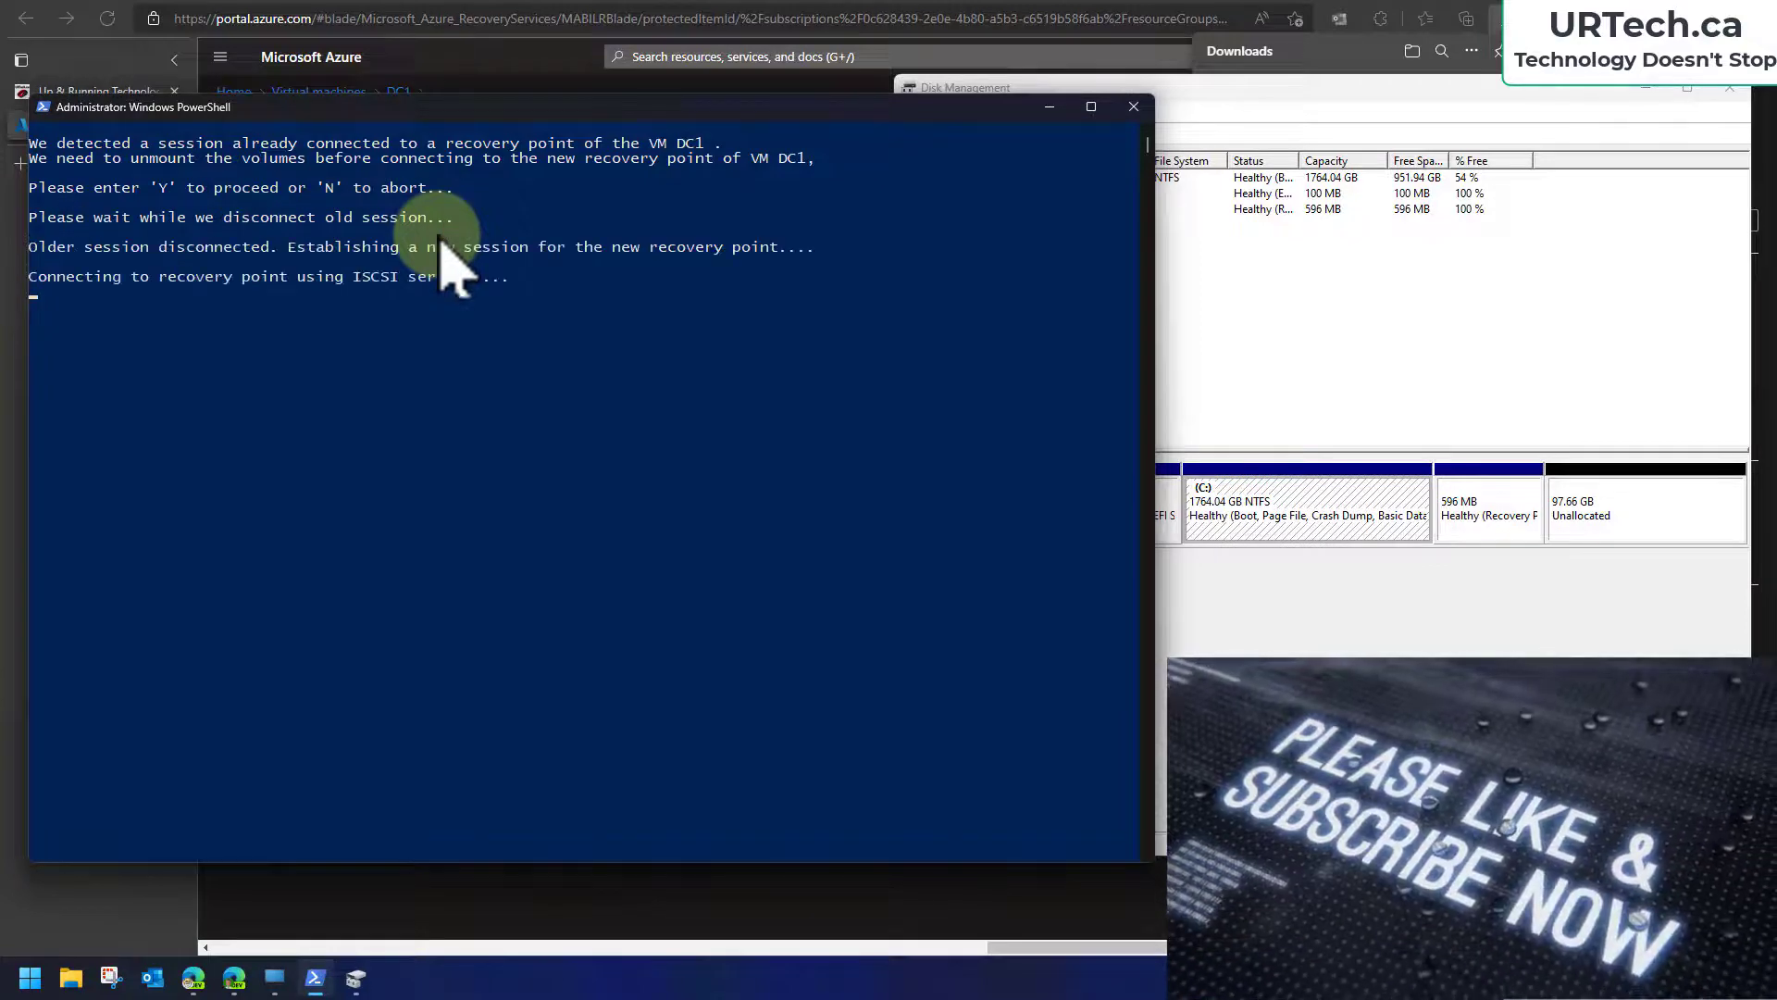
# Step: Check the recovery point's mounted volume in Disk Management and the script's progress in PowerShell, and return to the File Recovery page
pyautogui.click(1292, 90)
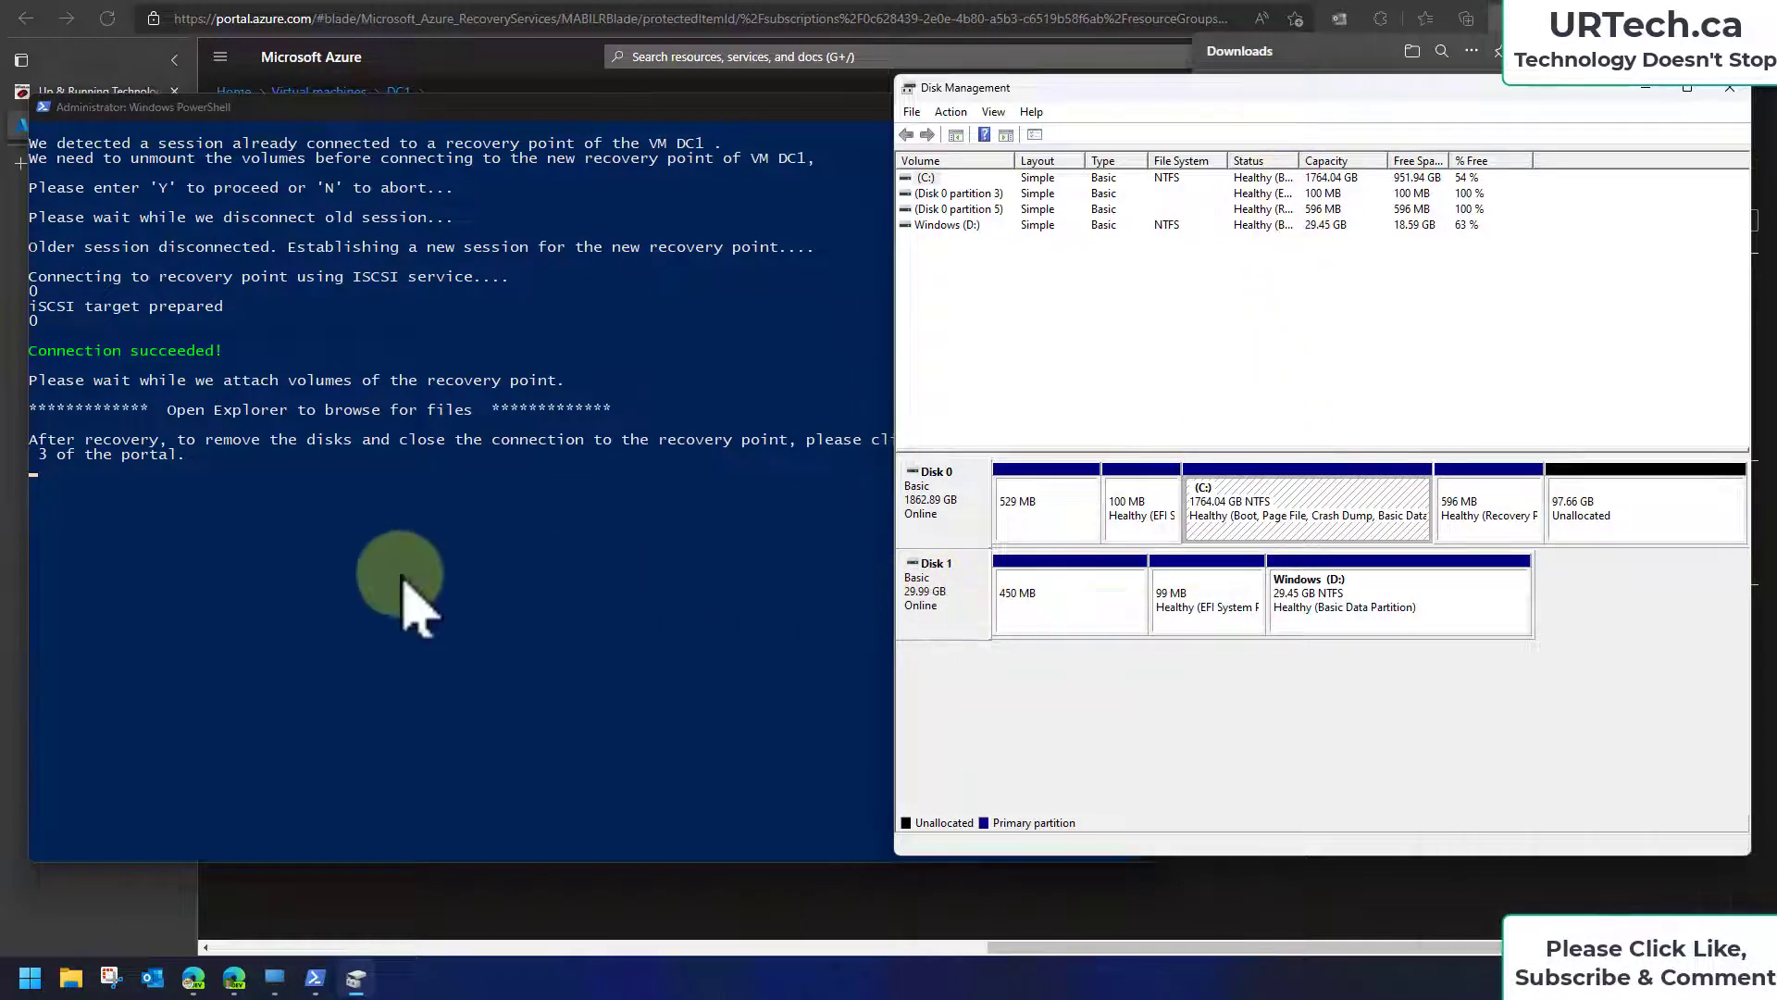
pyautogui.click(357, 662)
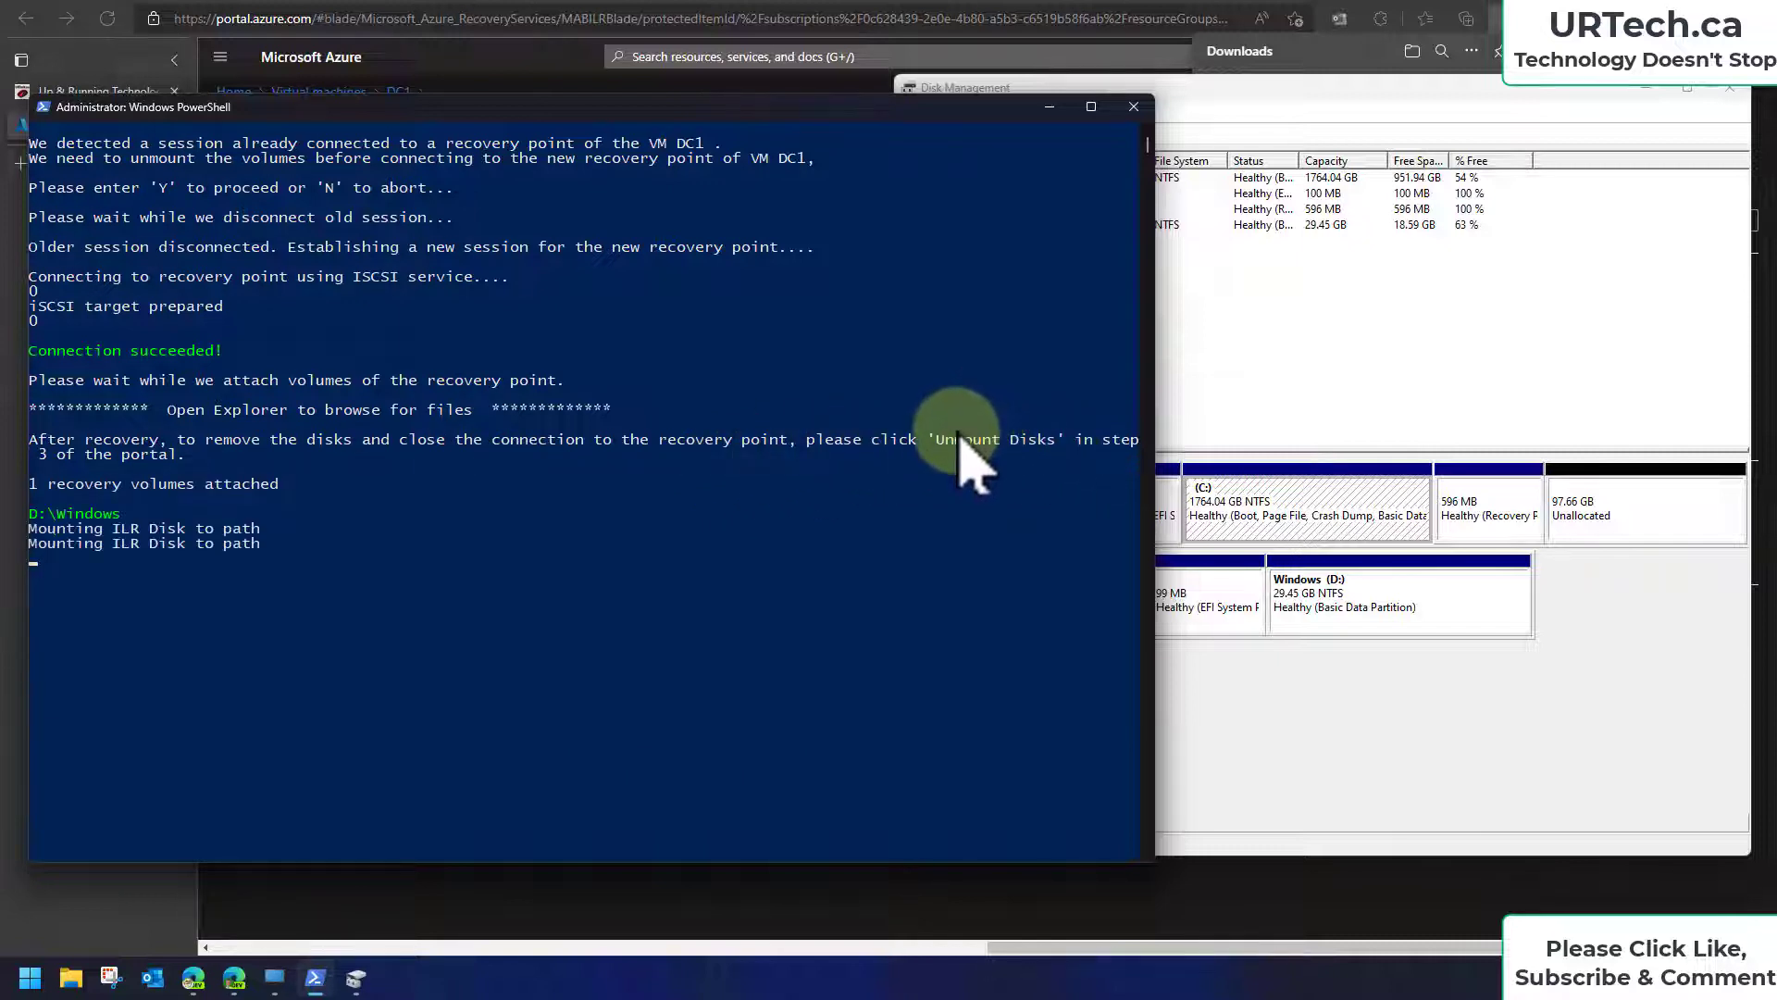
pyautogui.click(563, 892)
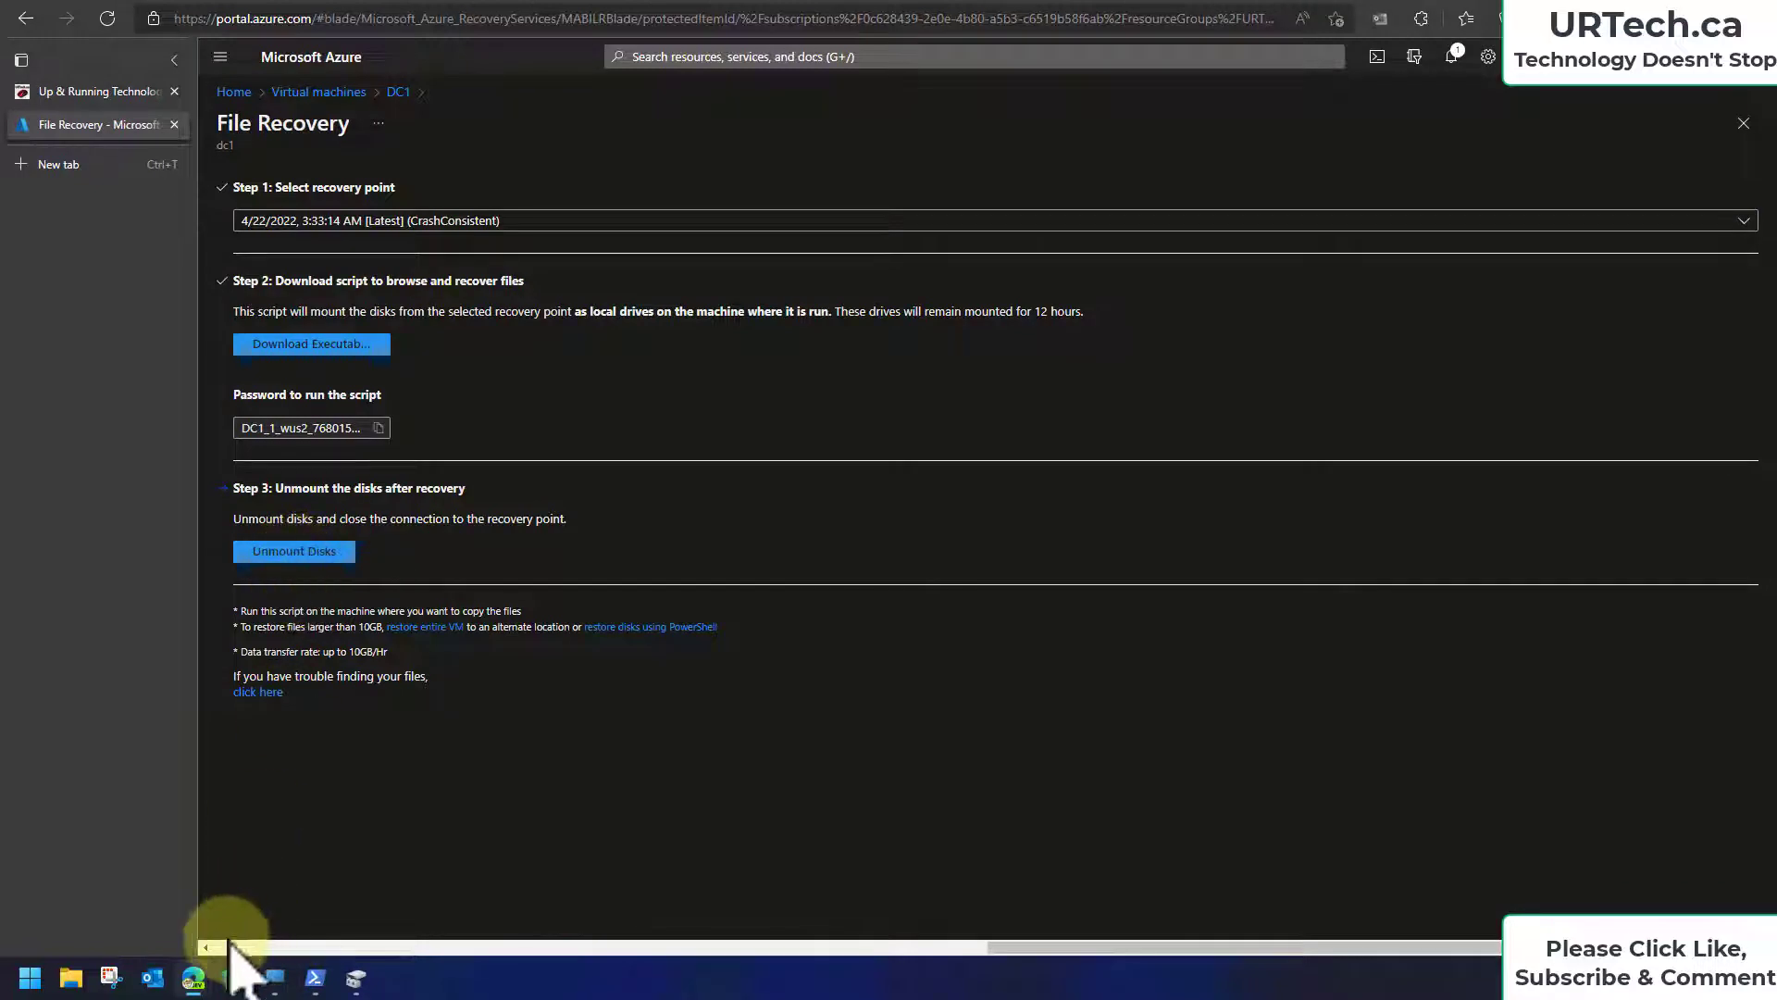
# Step: Open the mounted Windows (D:) drive in File Explorer and enlarge the window to show its folders
pyautogui.click(71, 979)
pyautogui.doubleClick(544, 524)
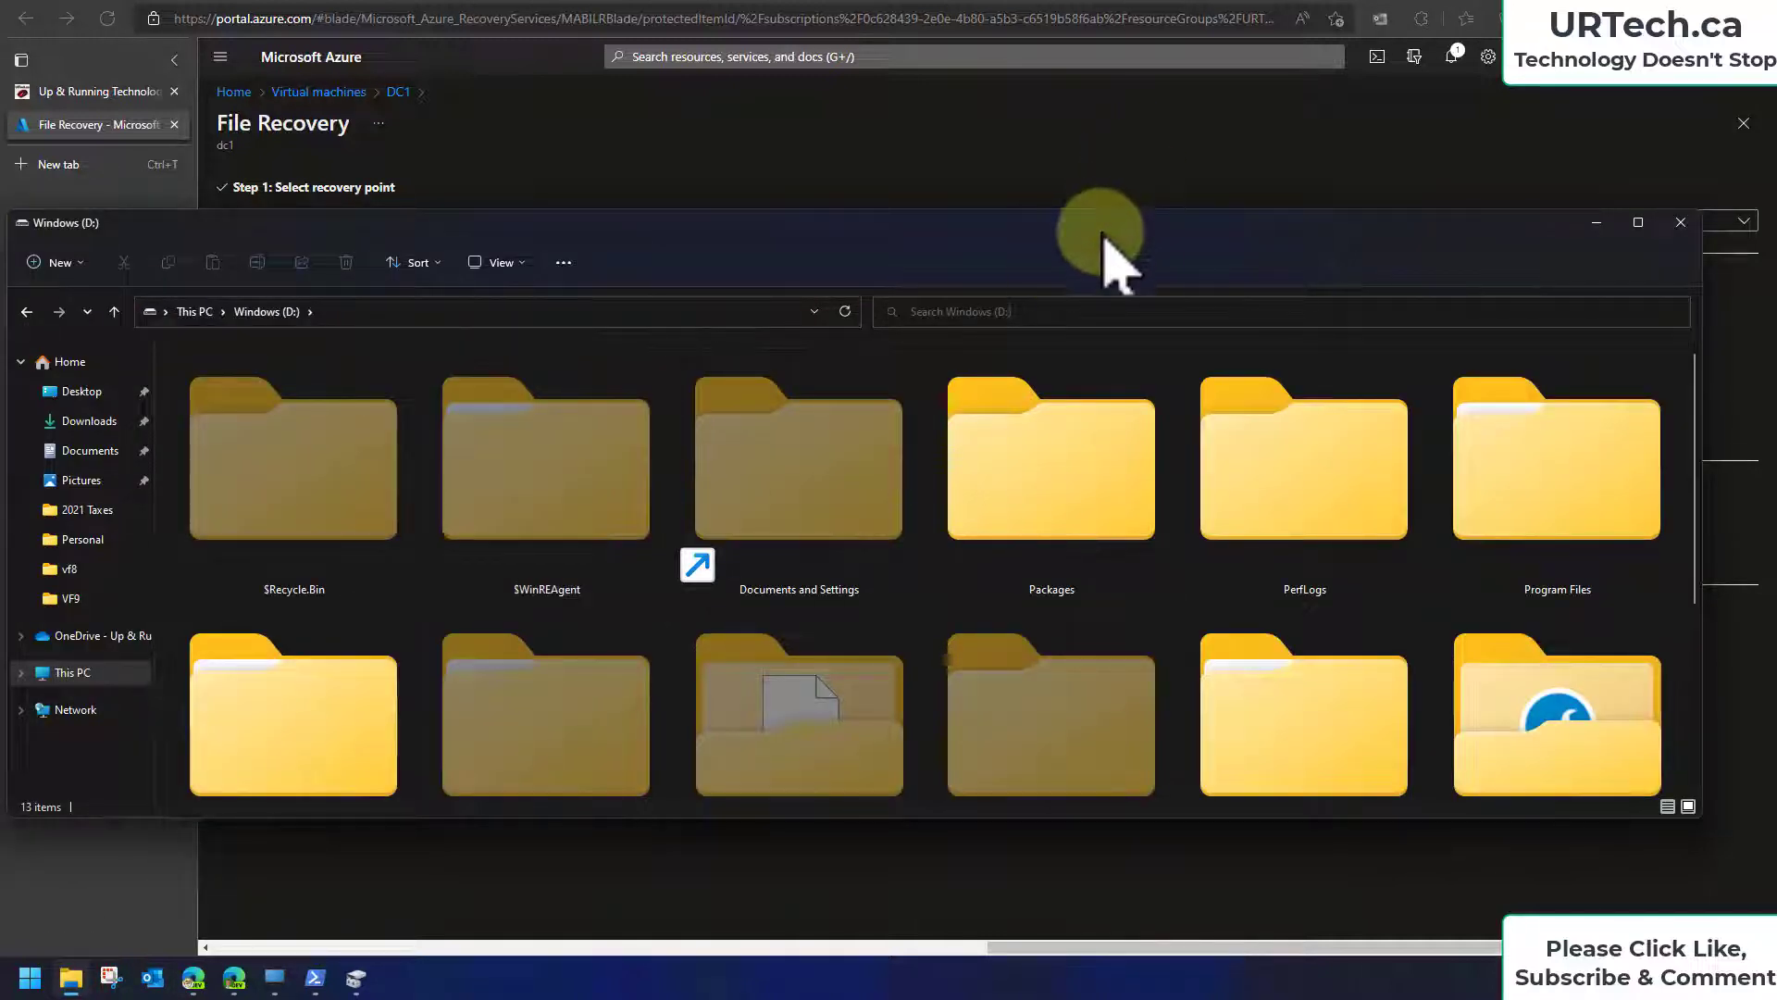
pyautogui.moveTo(1100, 233); pyautogui.dragTo(1109, 123)
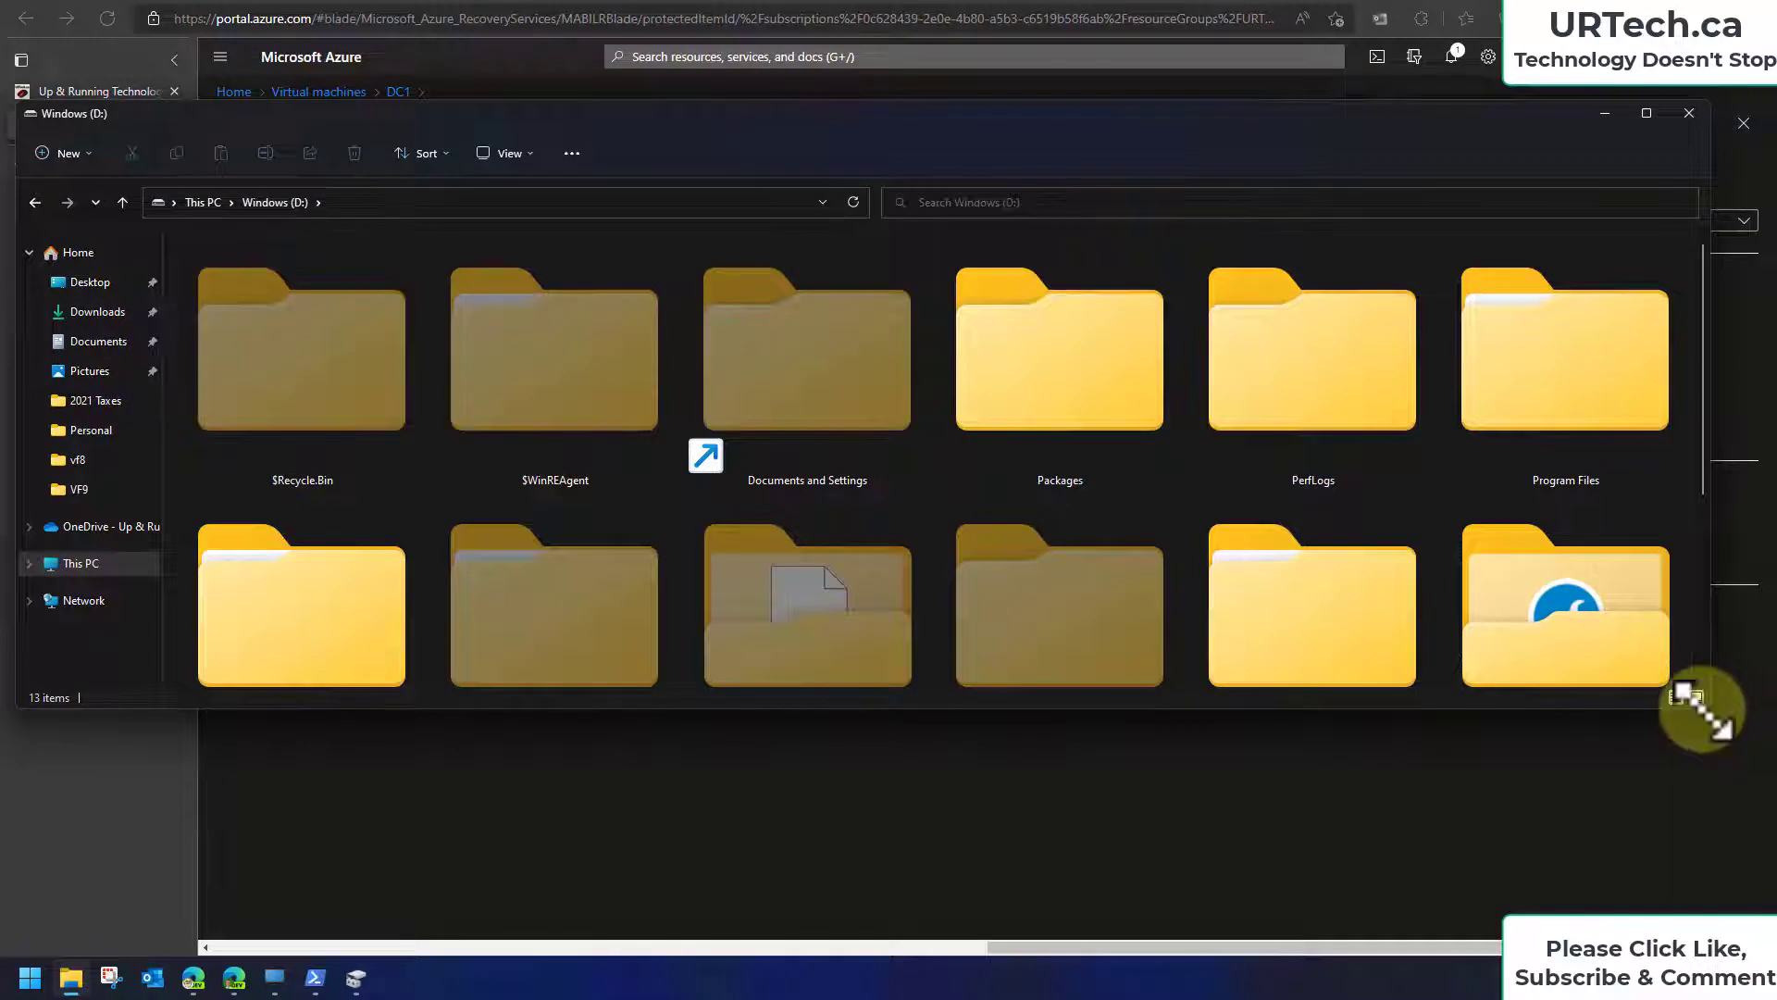
pyautogui.moveTo(1706, 712); pyautogui.dragTo(1746, 951)
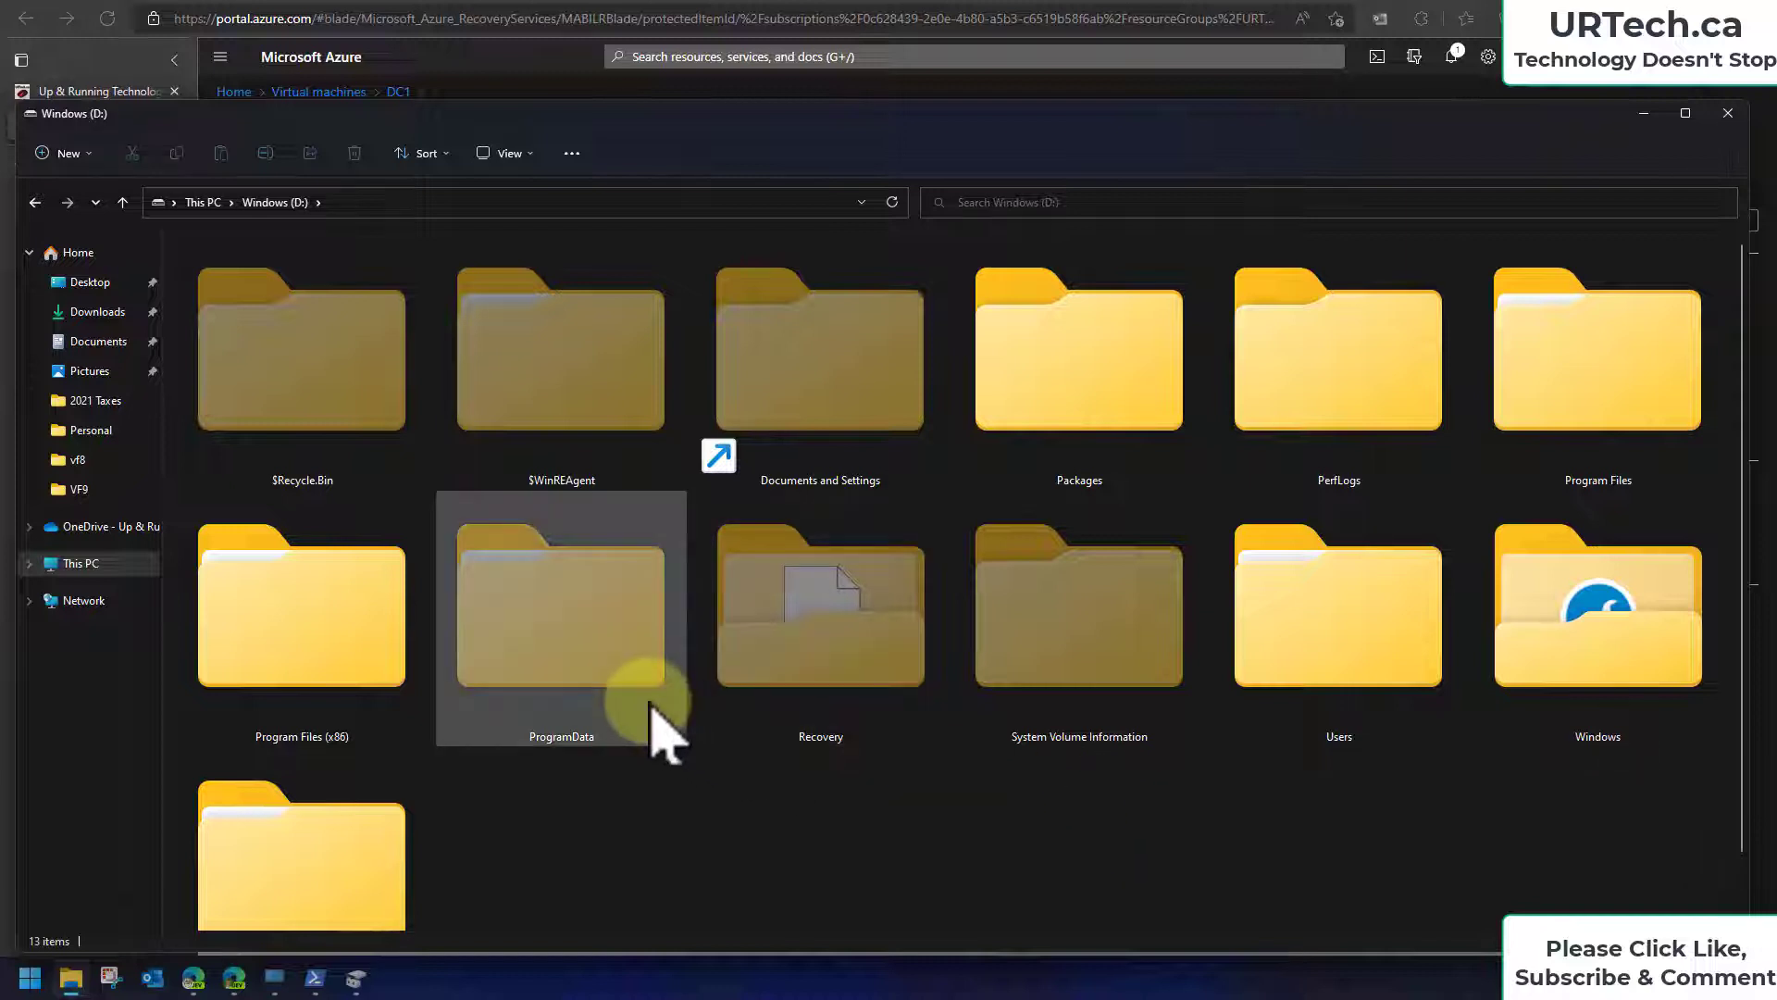
# Step: Browse the mounted drive to the Program Files (x86)\Microsoft\Edge folder
pyautogui.scroll(-1, 921, 801)
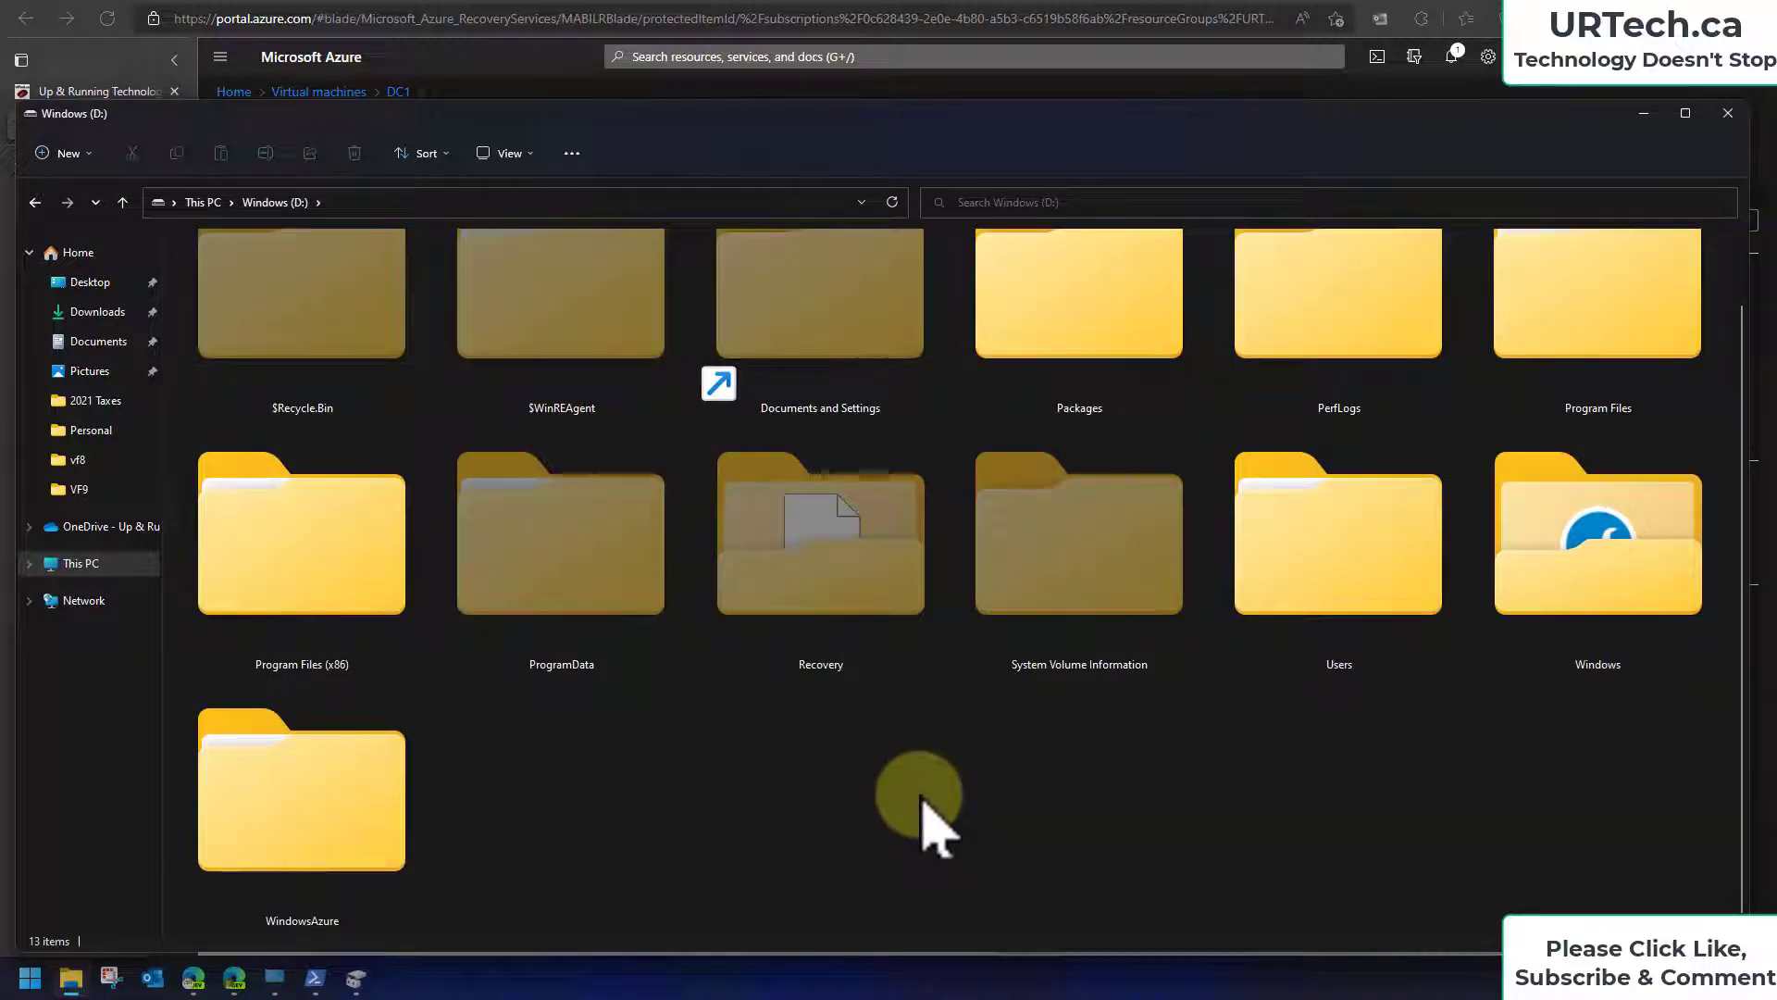
pyautogui.click(294, 584)
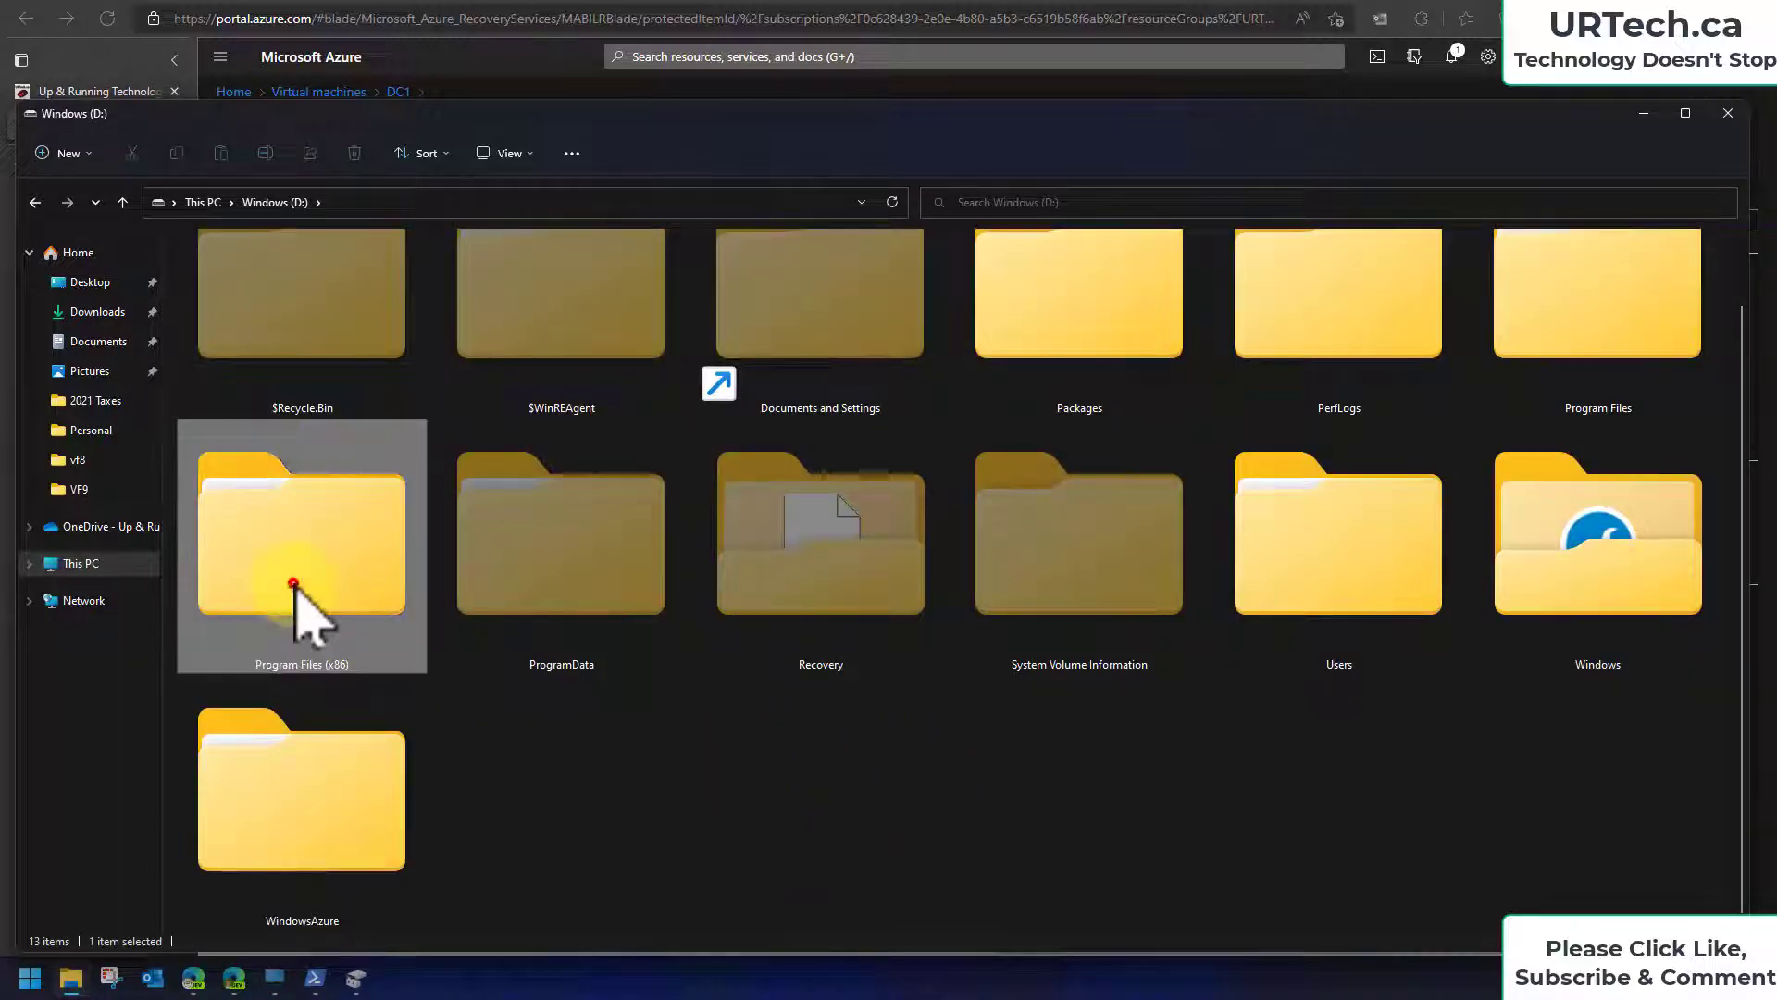
pyautogui.doubleClick(293, 584)
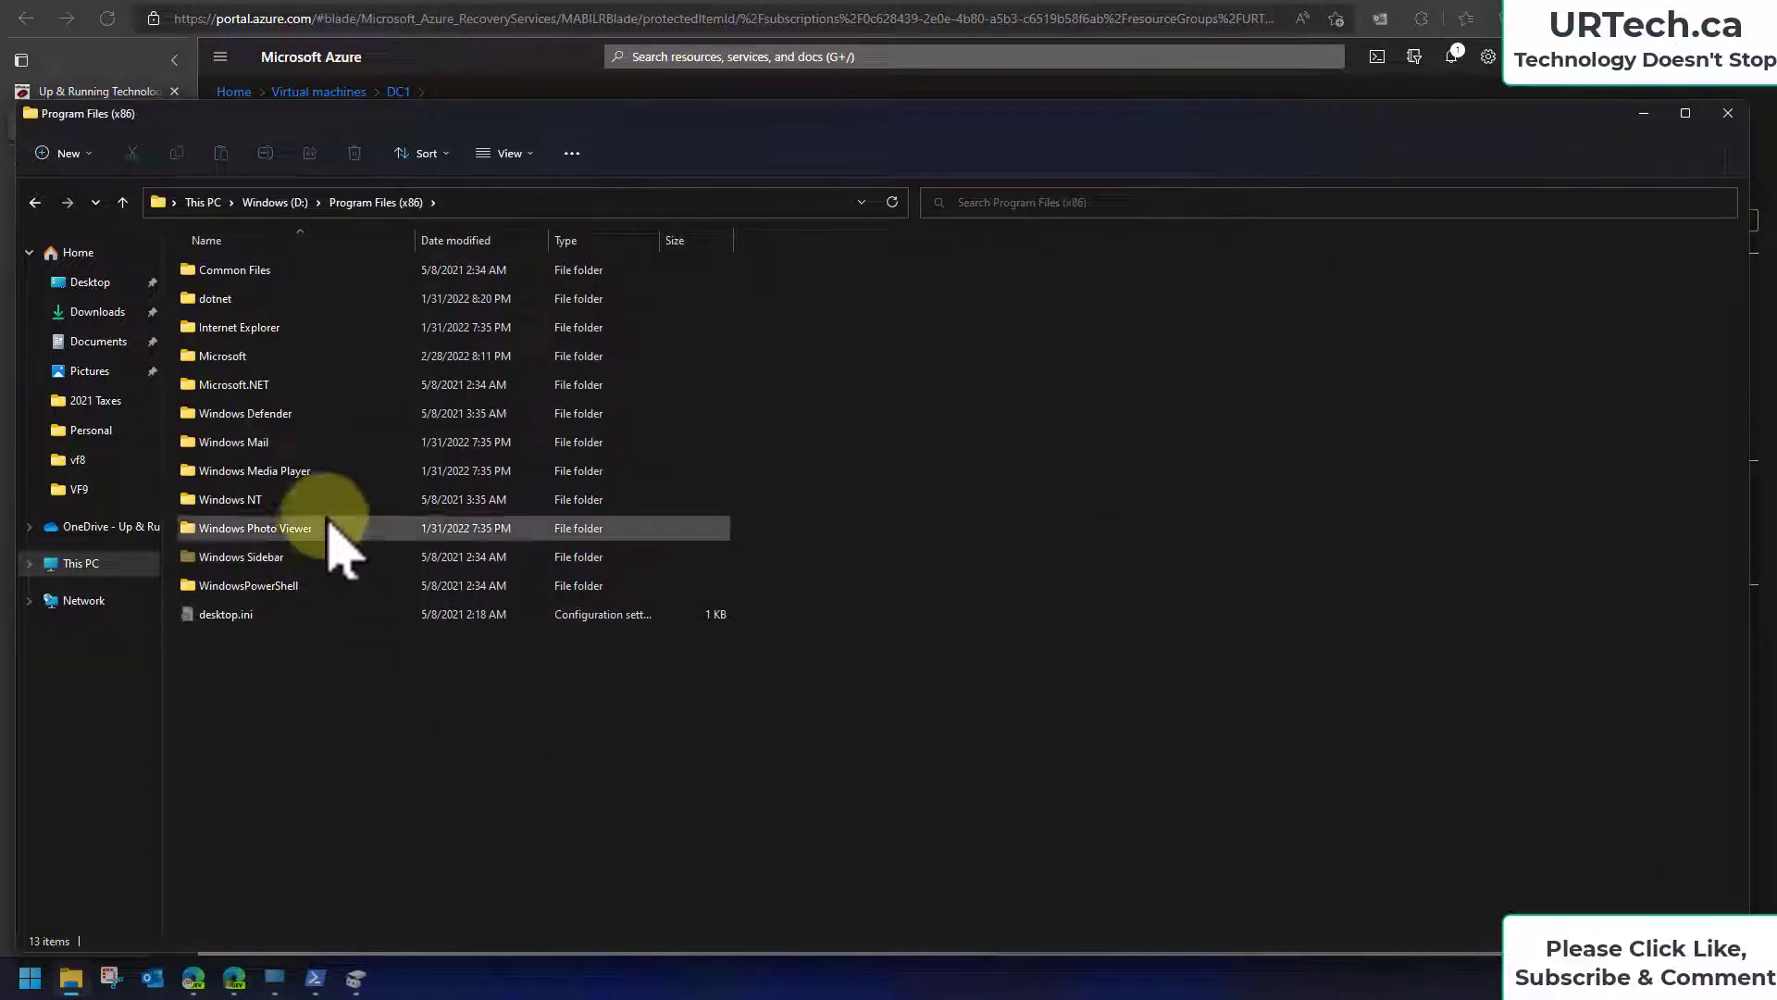
pyautogui.doubleClick(218, 356)
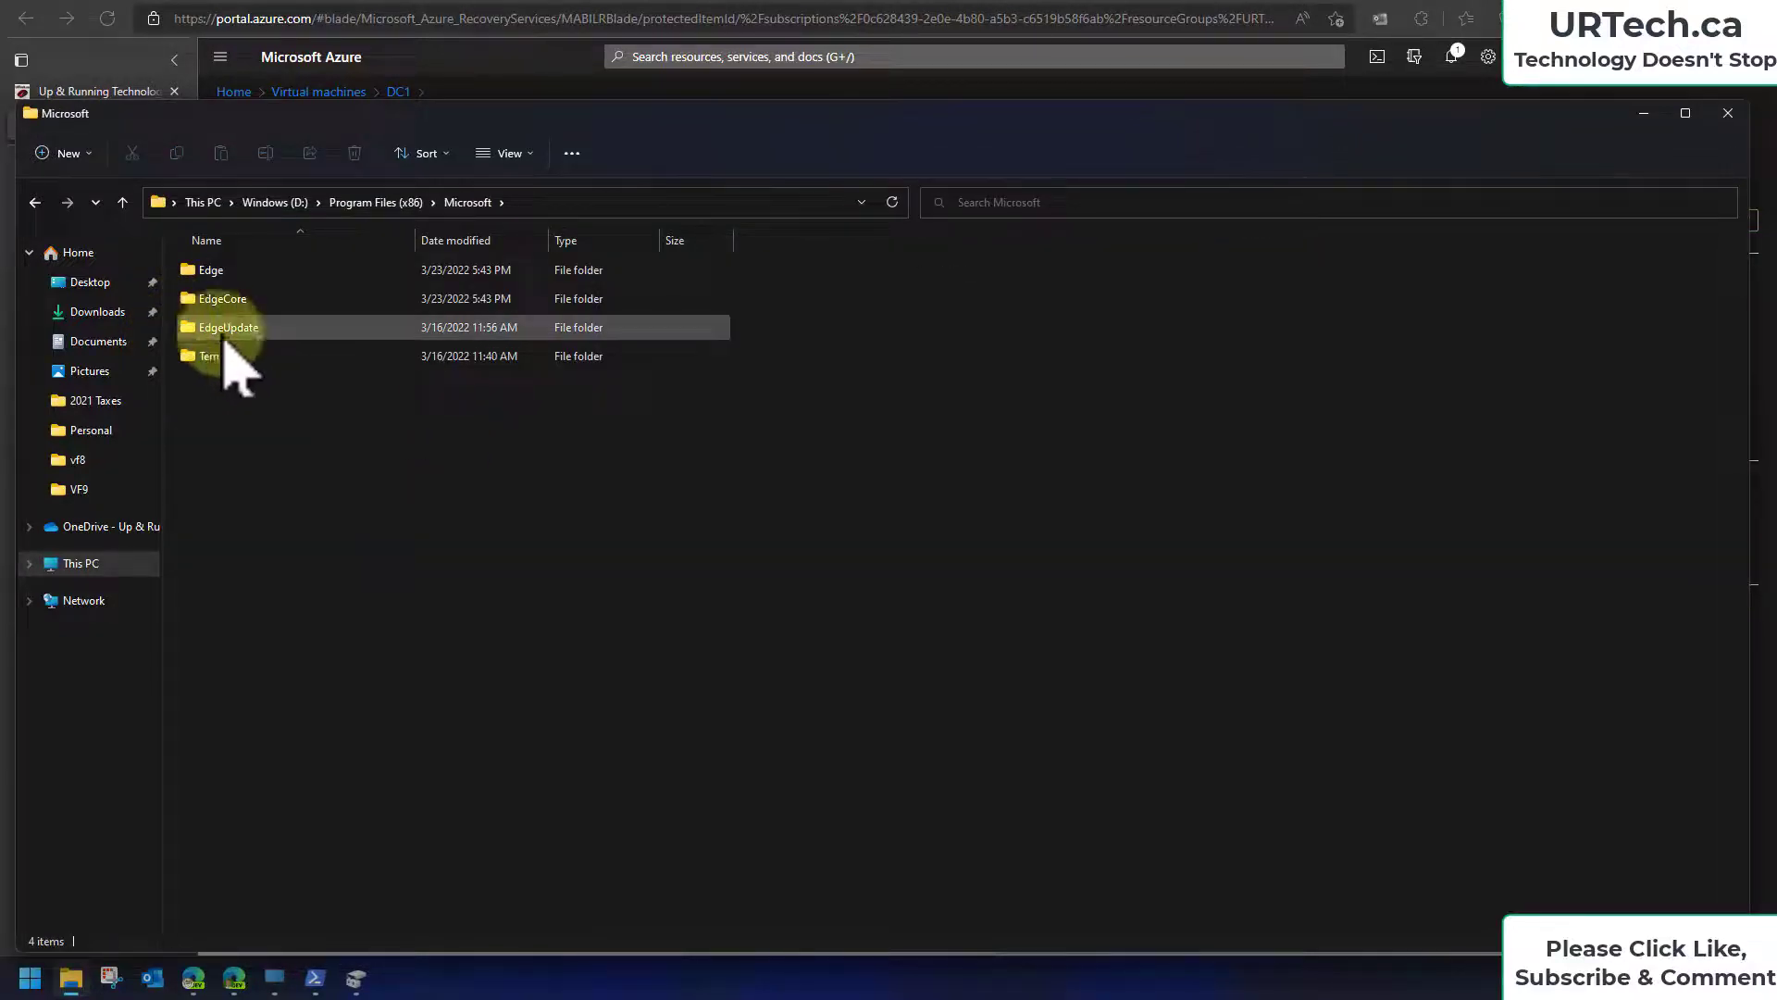
pyautogui.click(212, 273)
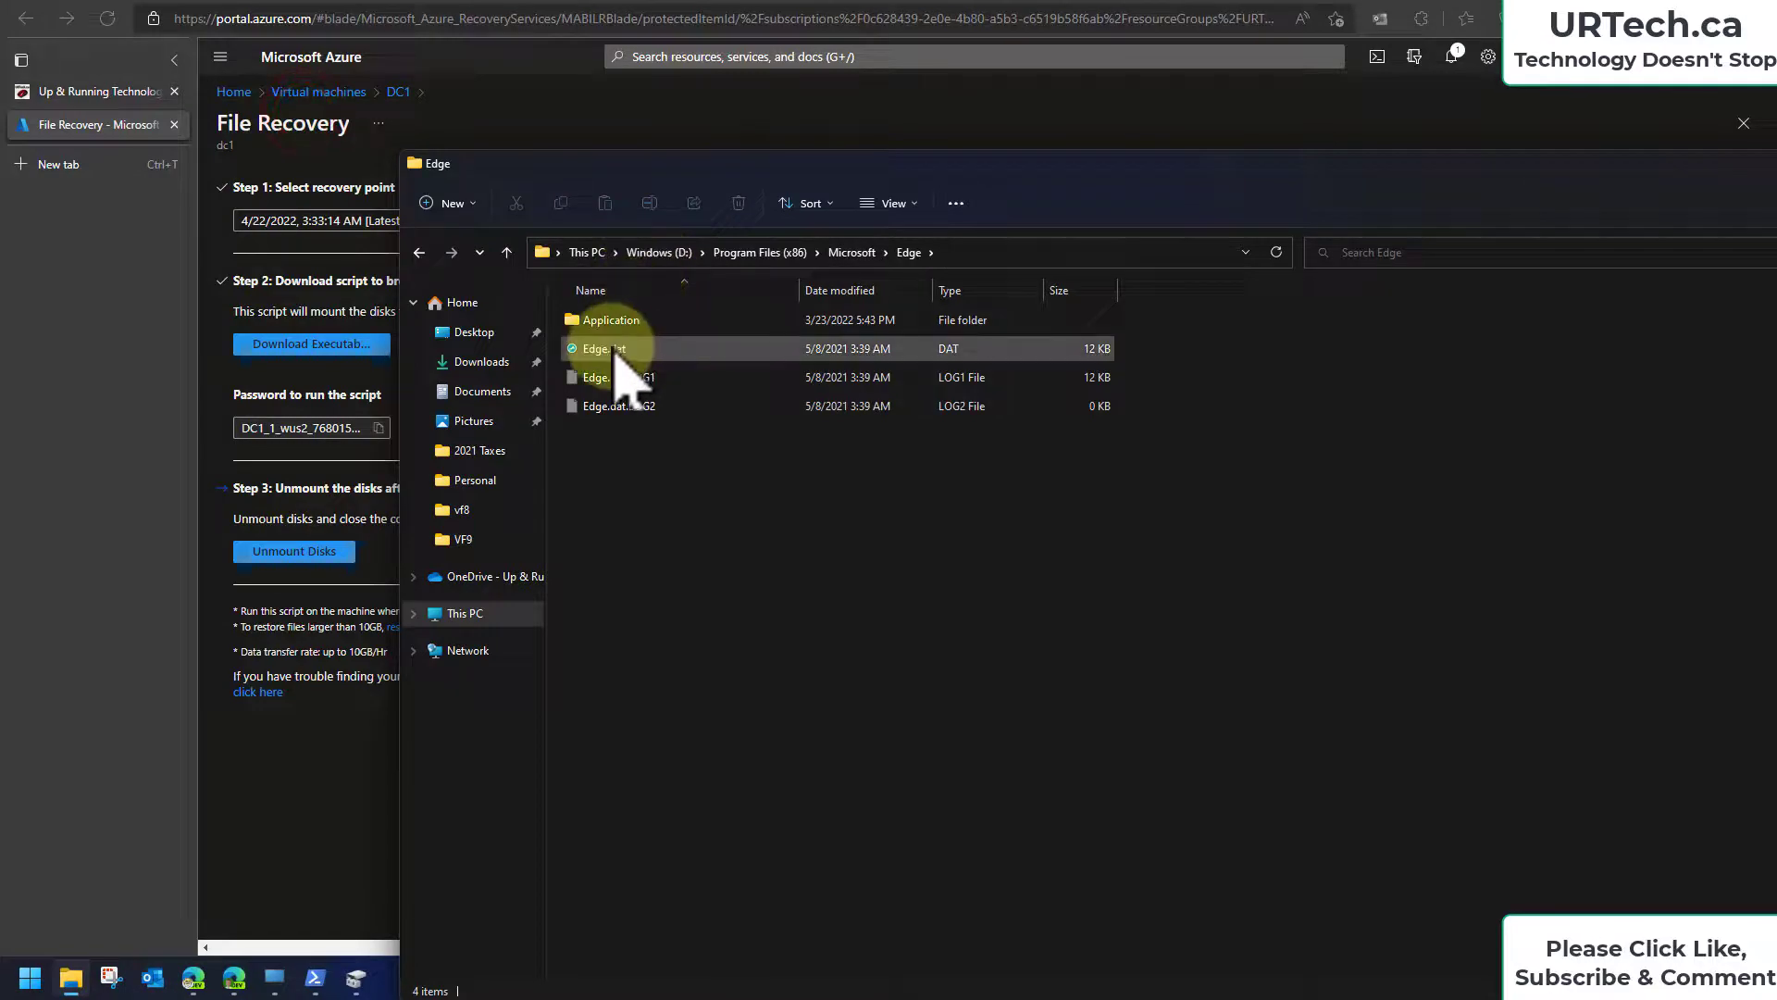
# Step: Copy Edge.dat and Edge.dat.LOG1 from the mounted backup's Edge folder to the local Downloads folder
pyautogui.click(614, 350)
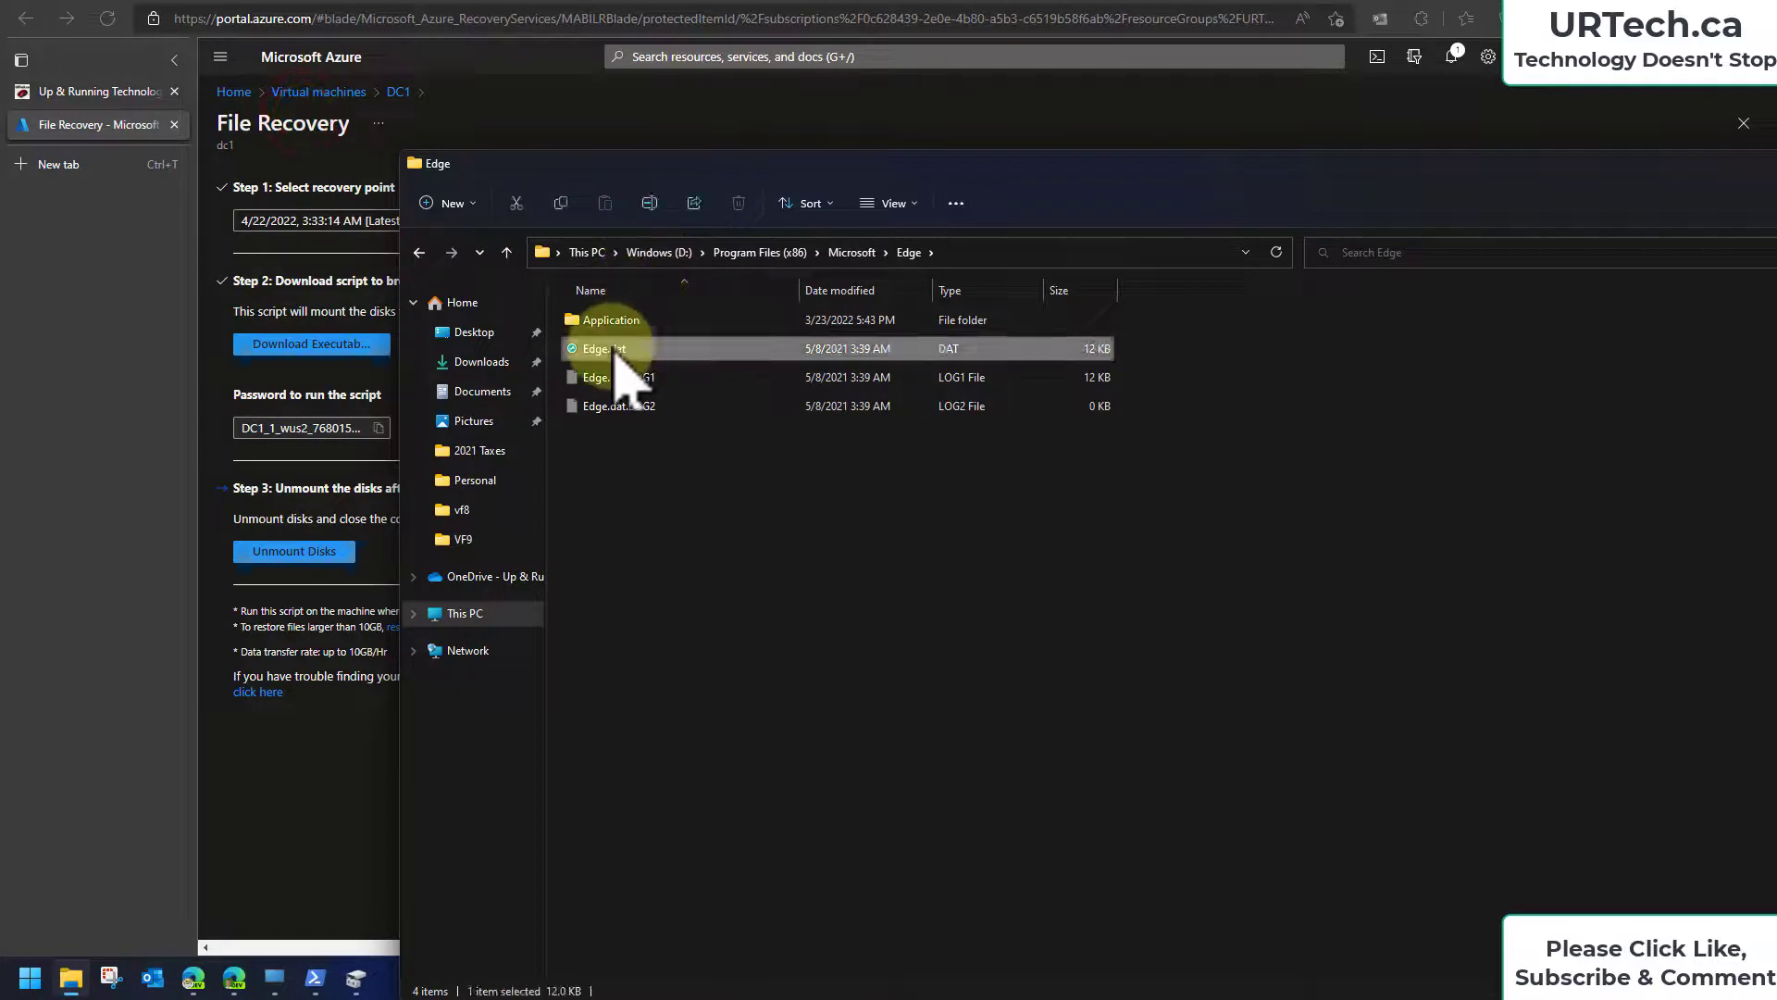
pyautogui.moveTo(615, 351); pyautogui.dragTo(483, 366)
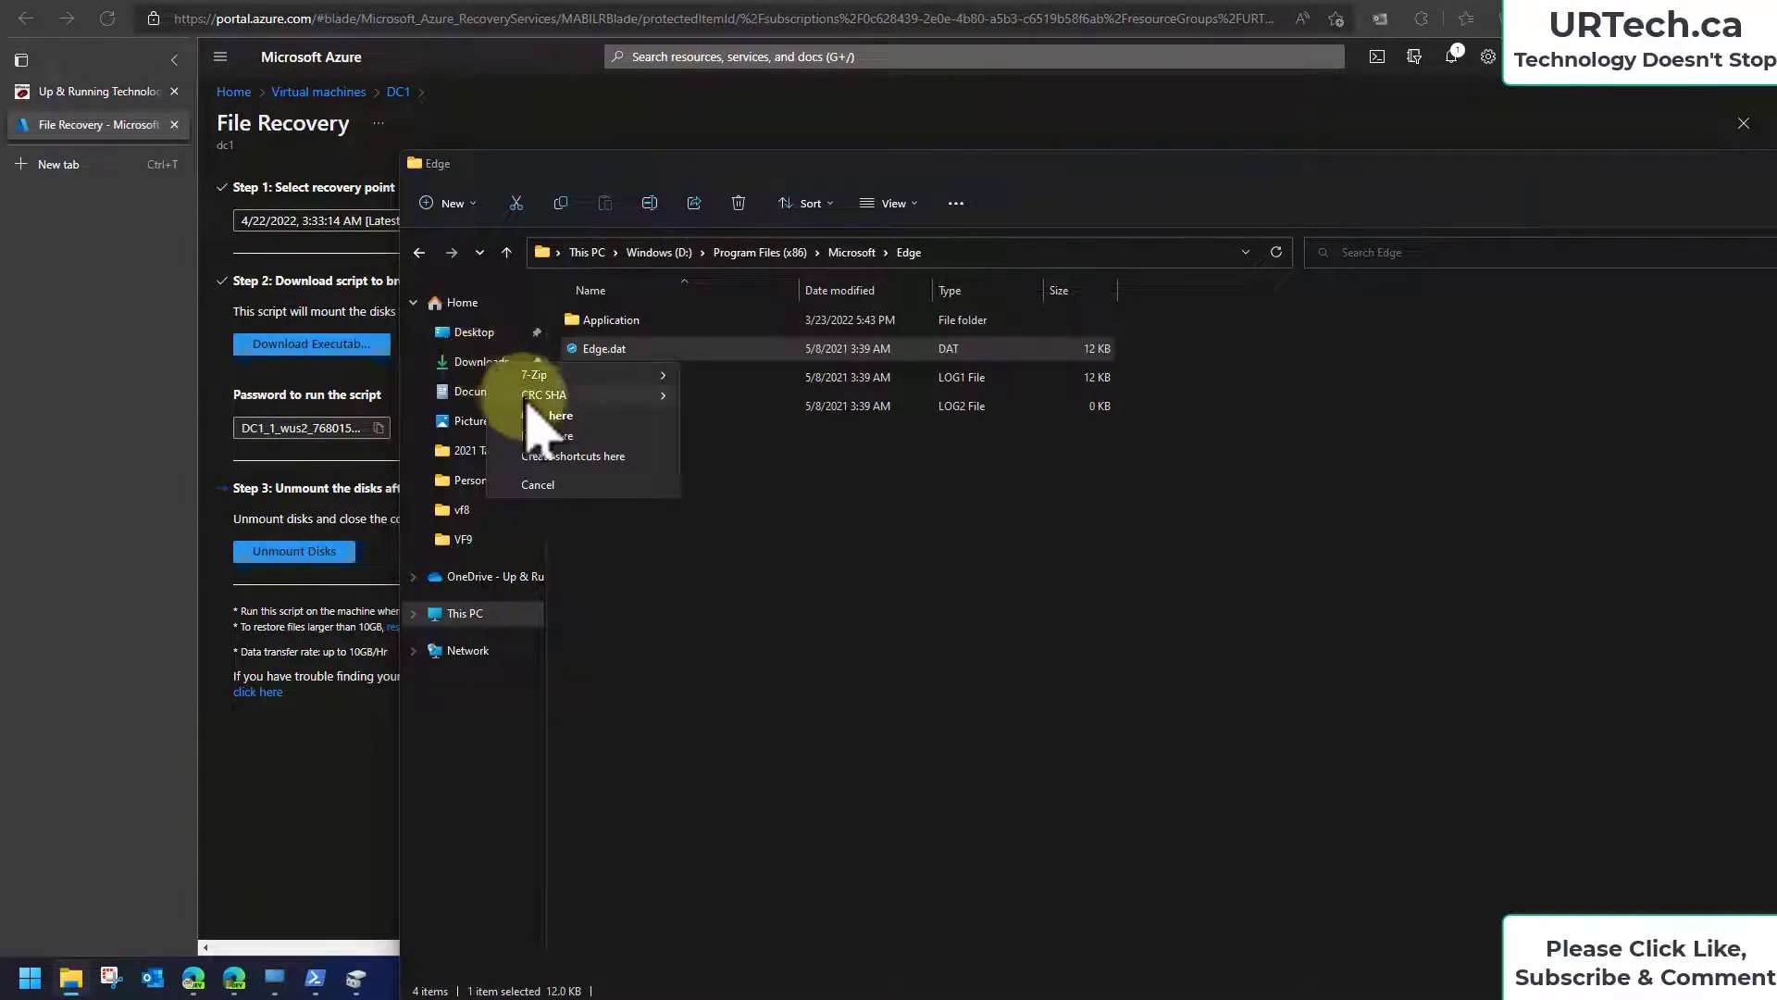
pyautogui.click(536, 418)
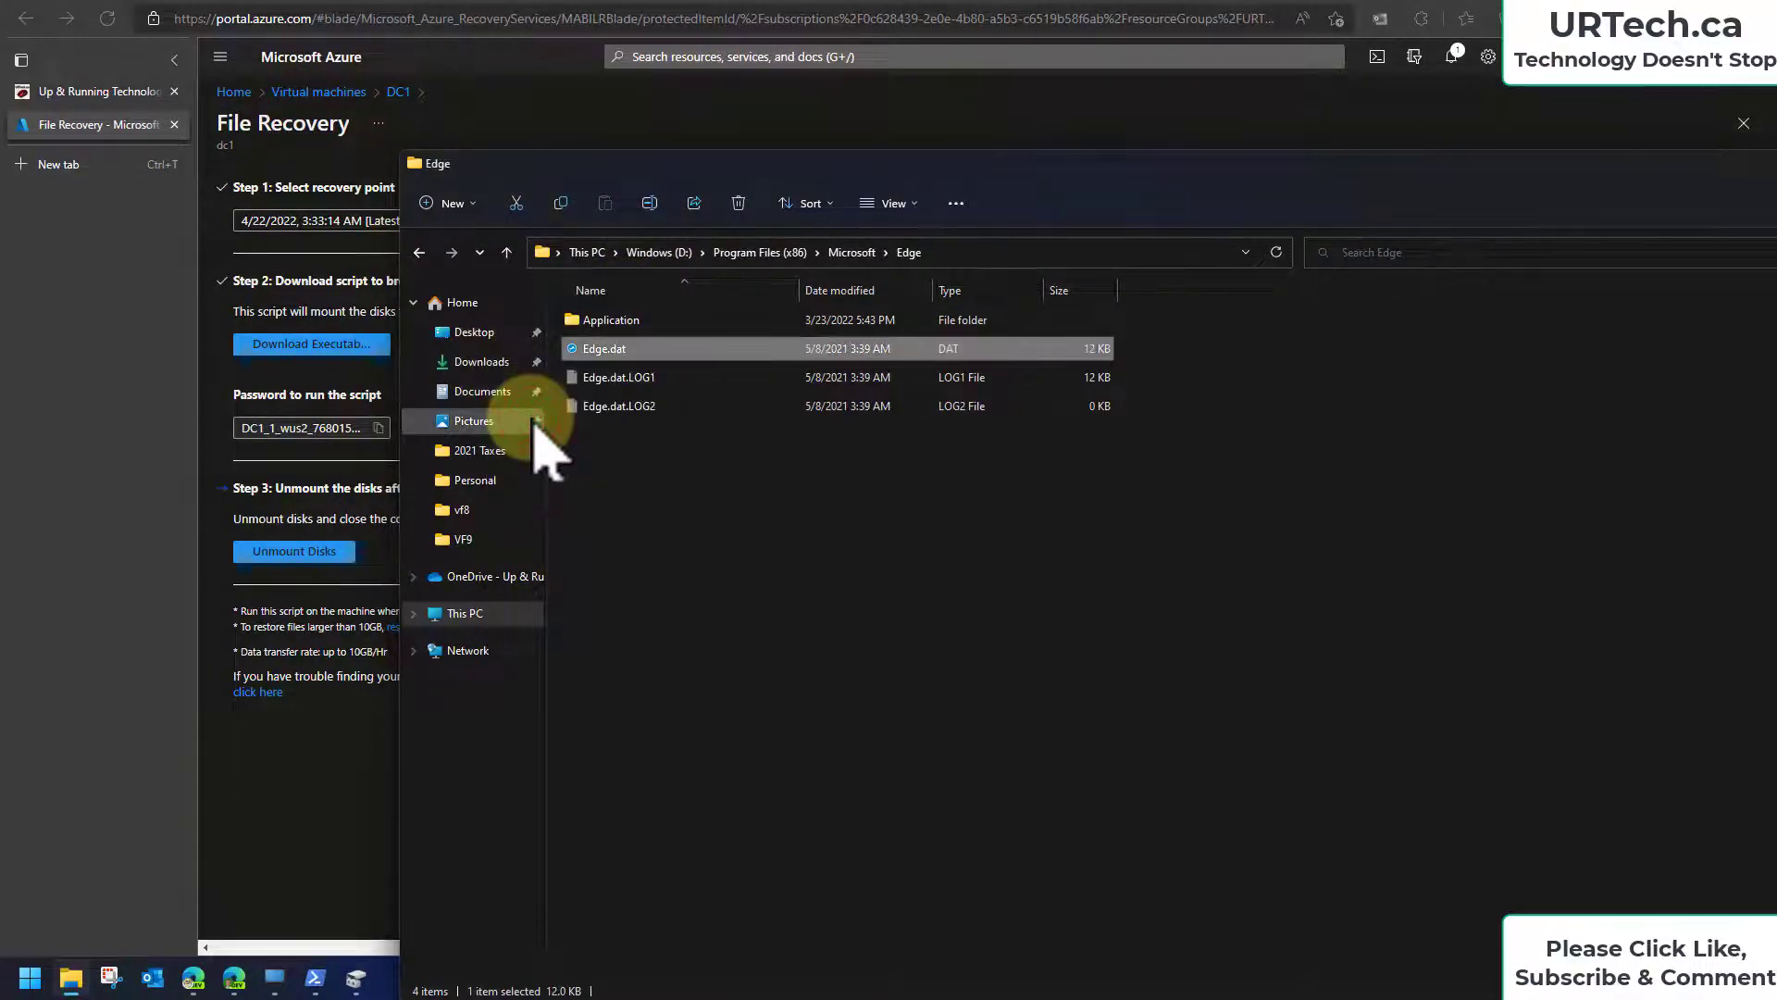
pyautogui.moveTo(603, 380); pyautogui.dragTo(477, 369)
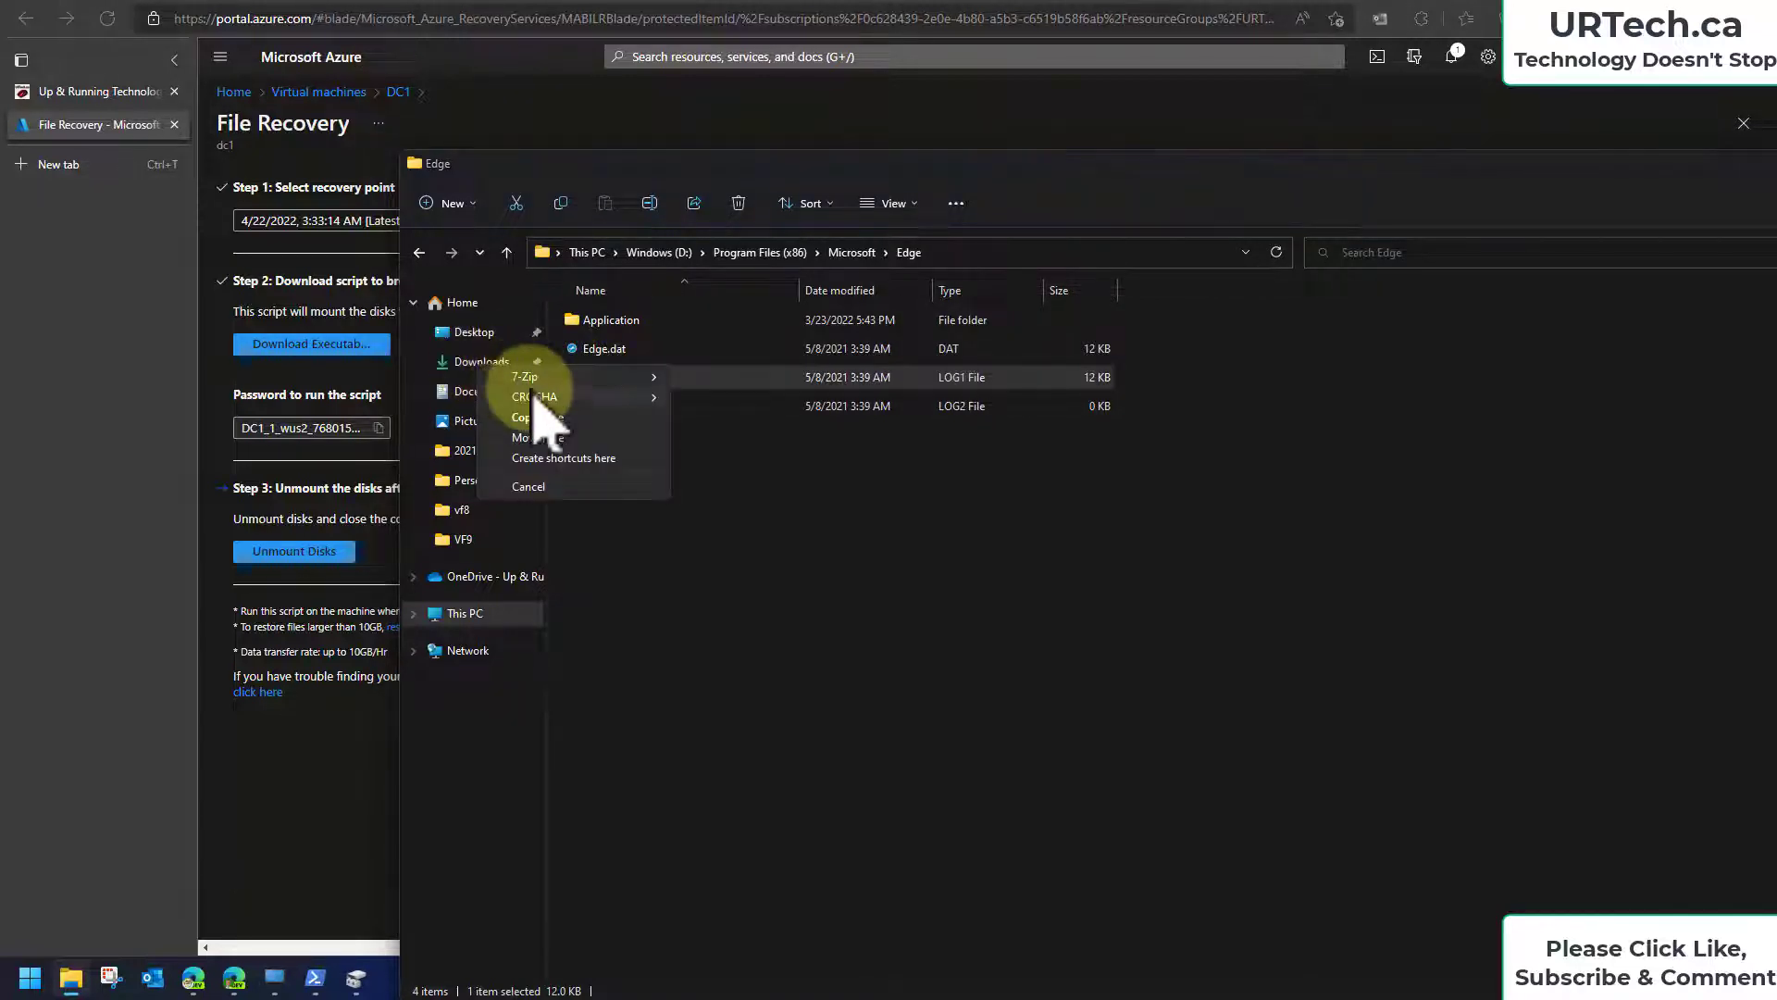
pyautogui.click(535, 420)
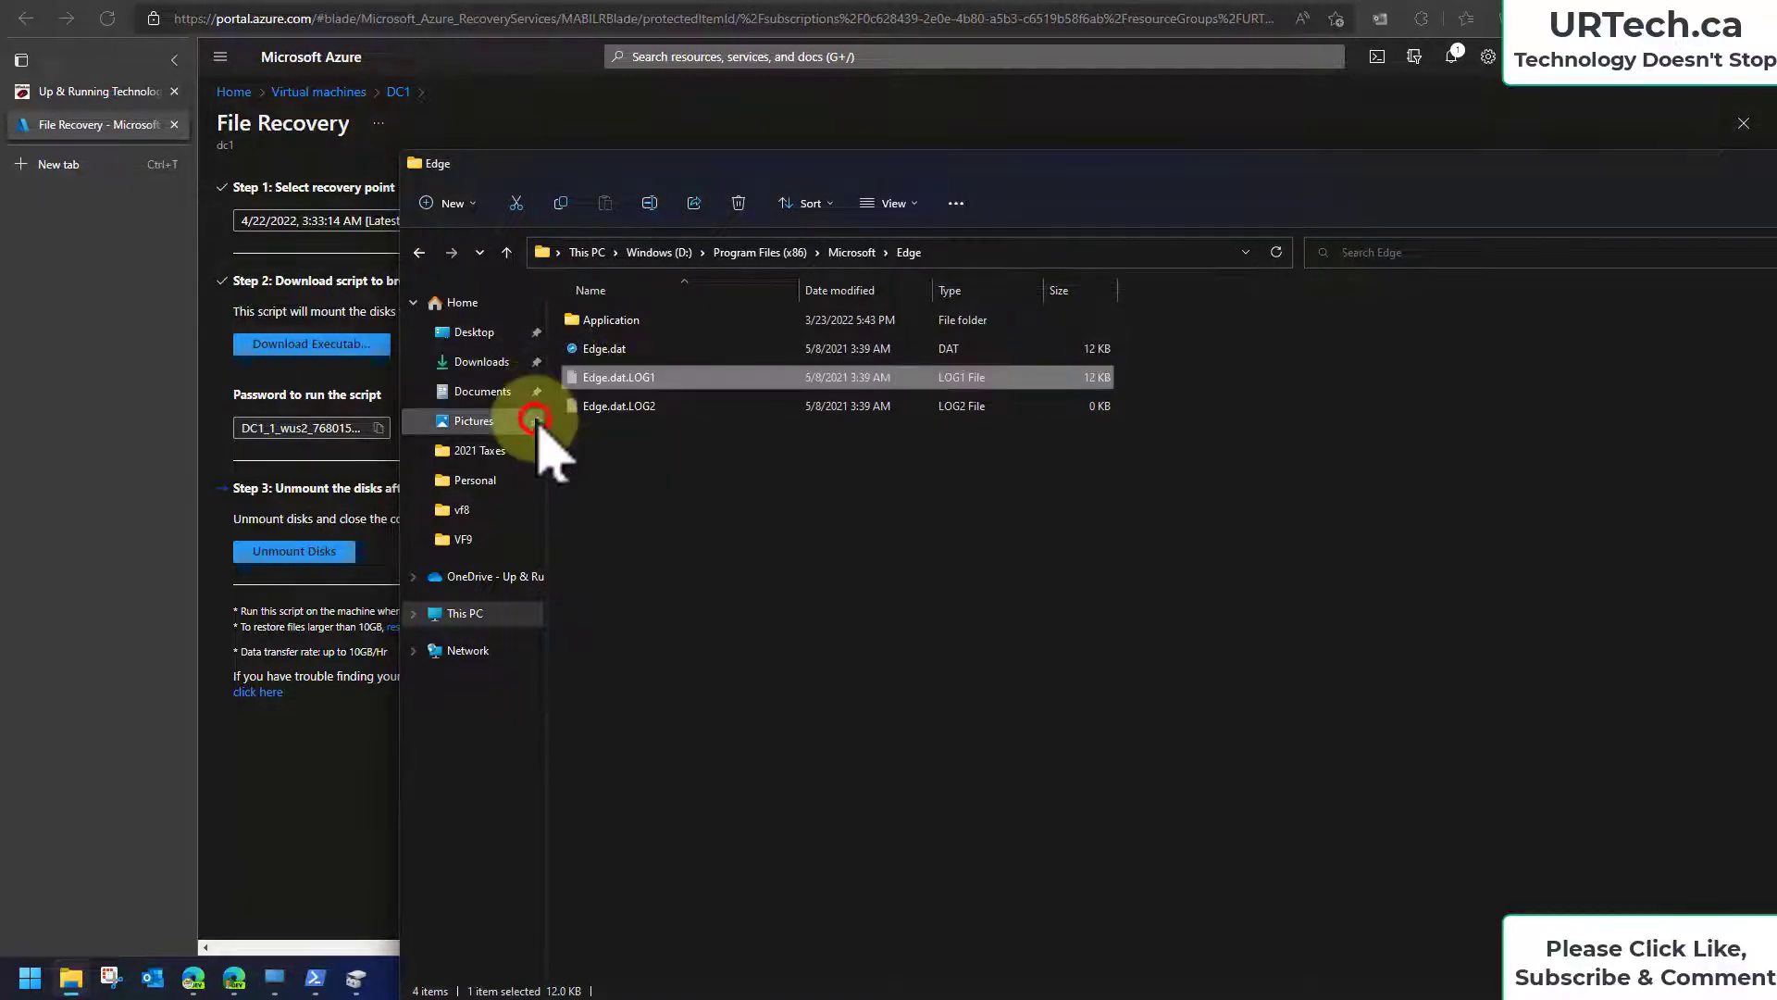
# Step: Open the recovered Edge.dat.LOG1 from Downloads with Notepad as the default for .LOG1 files, look through its contents and close it
pyautogui.click(483, 362)
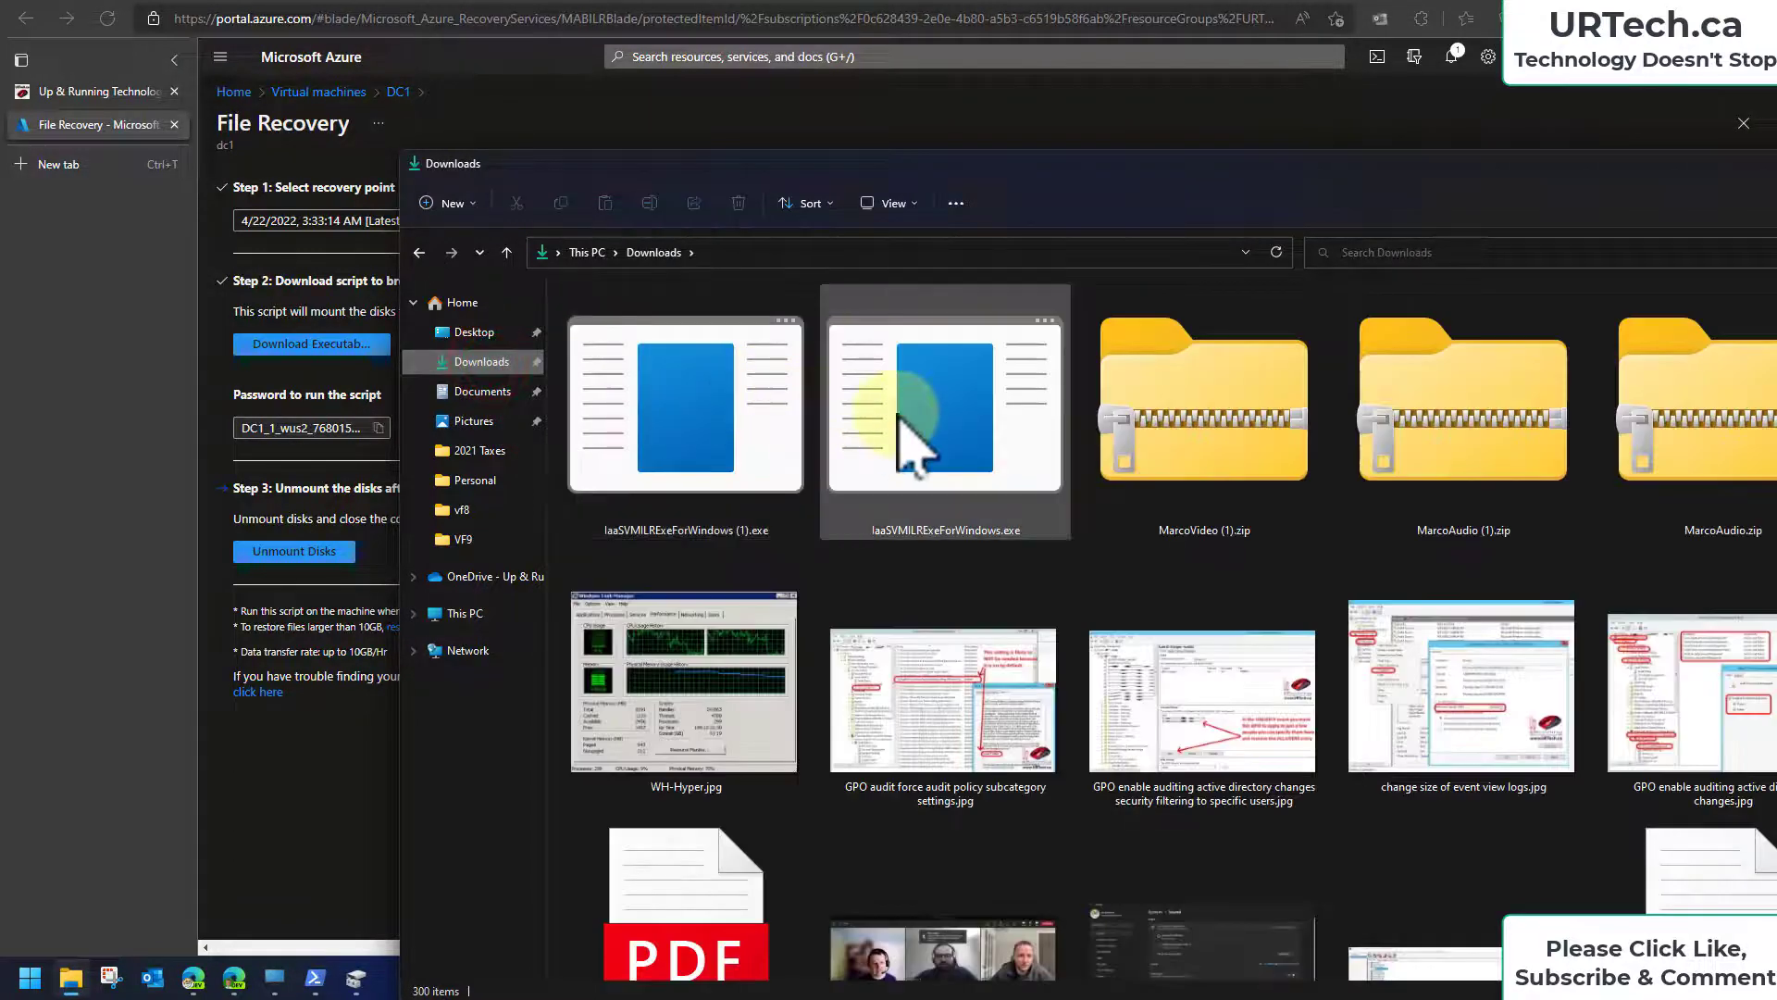
pyautogui.click(940, 462)
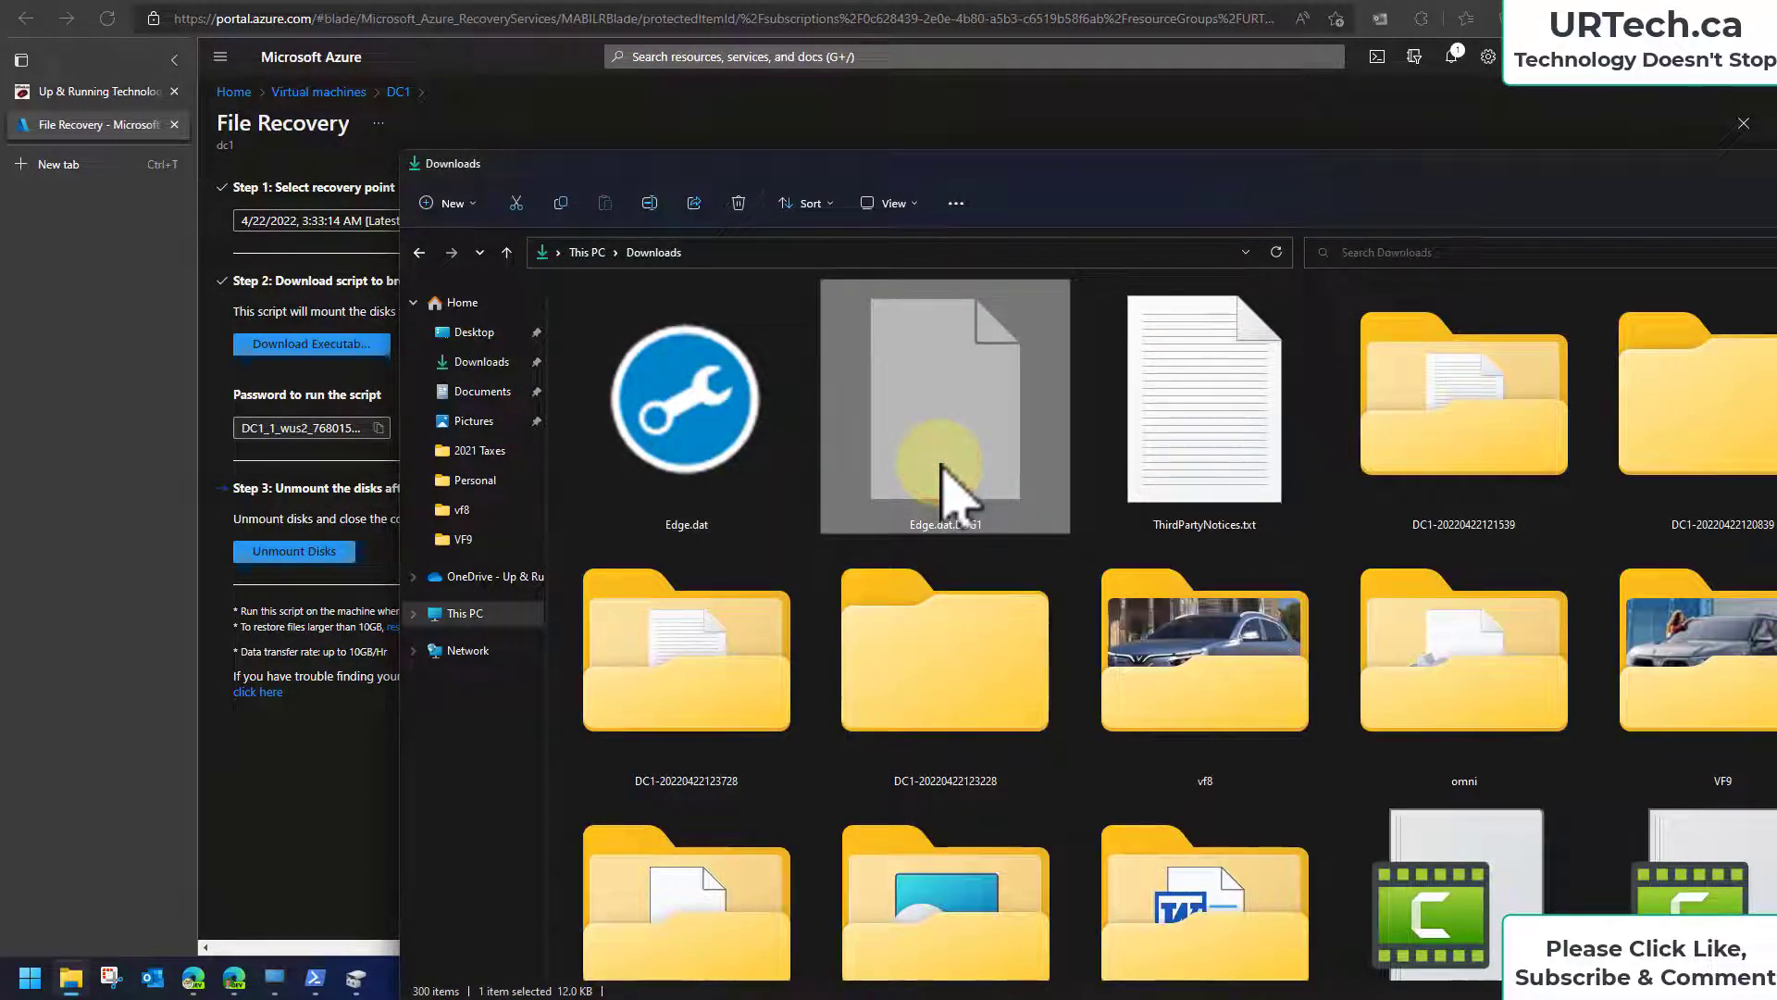
pyautogui.rightClick(940, 462)
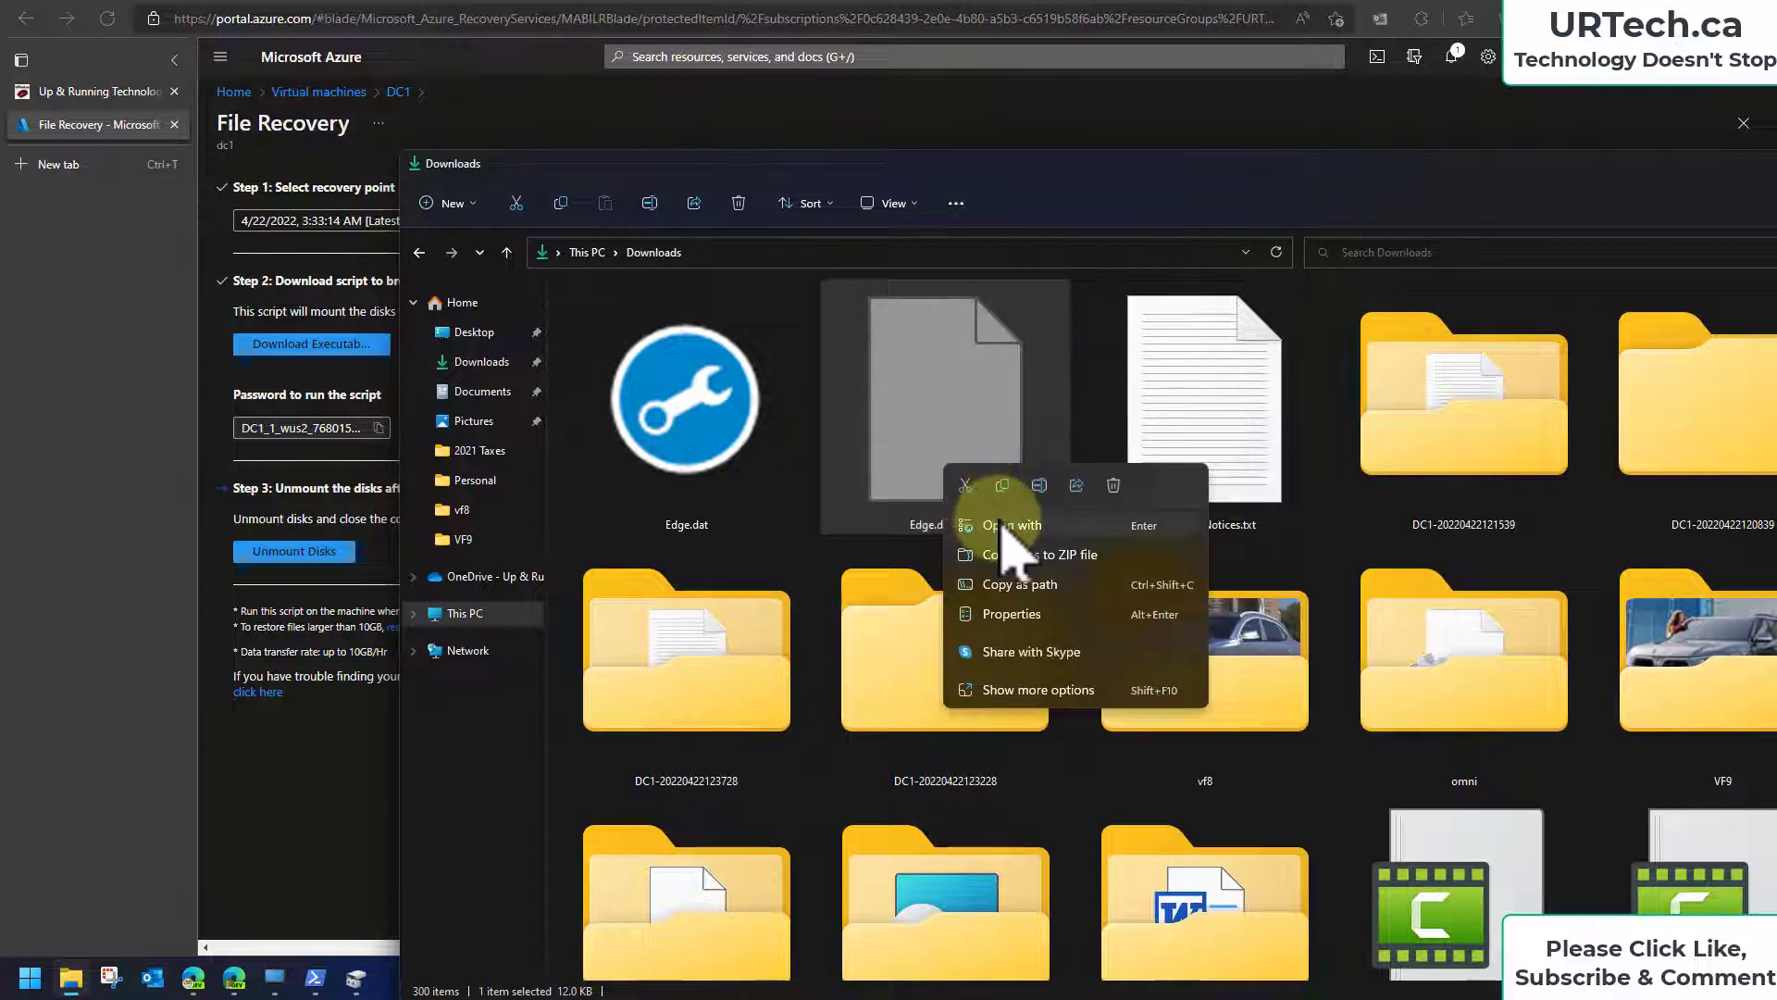
pyautogui.rightClick(998, 518)
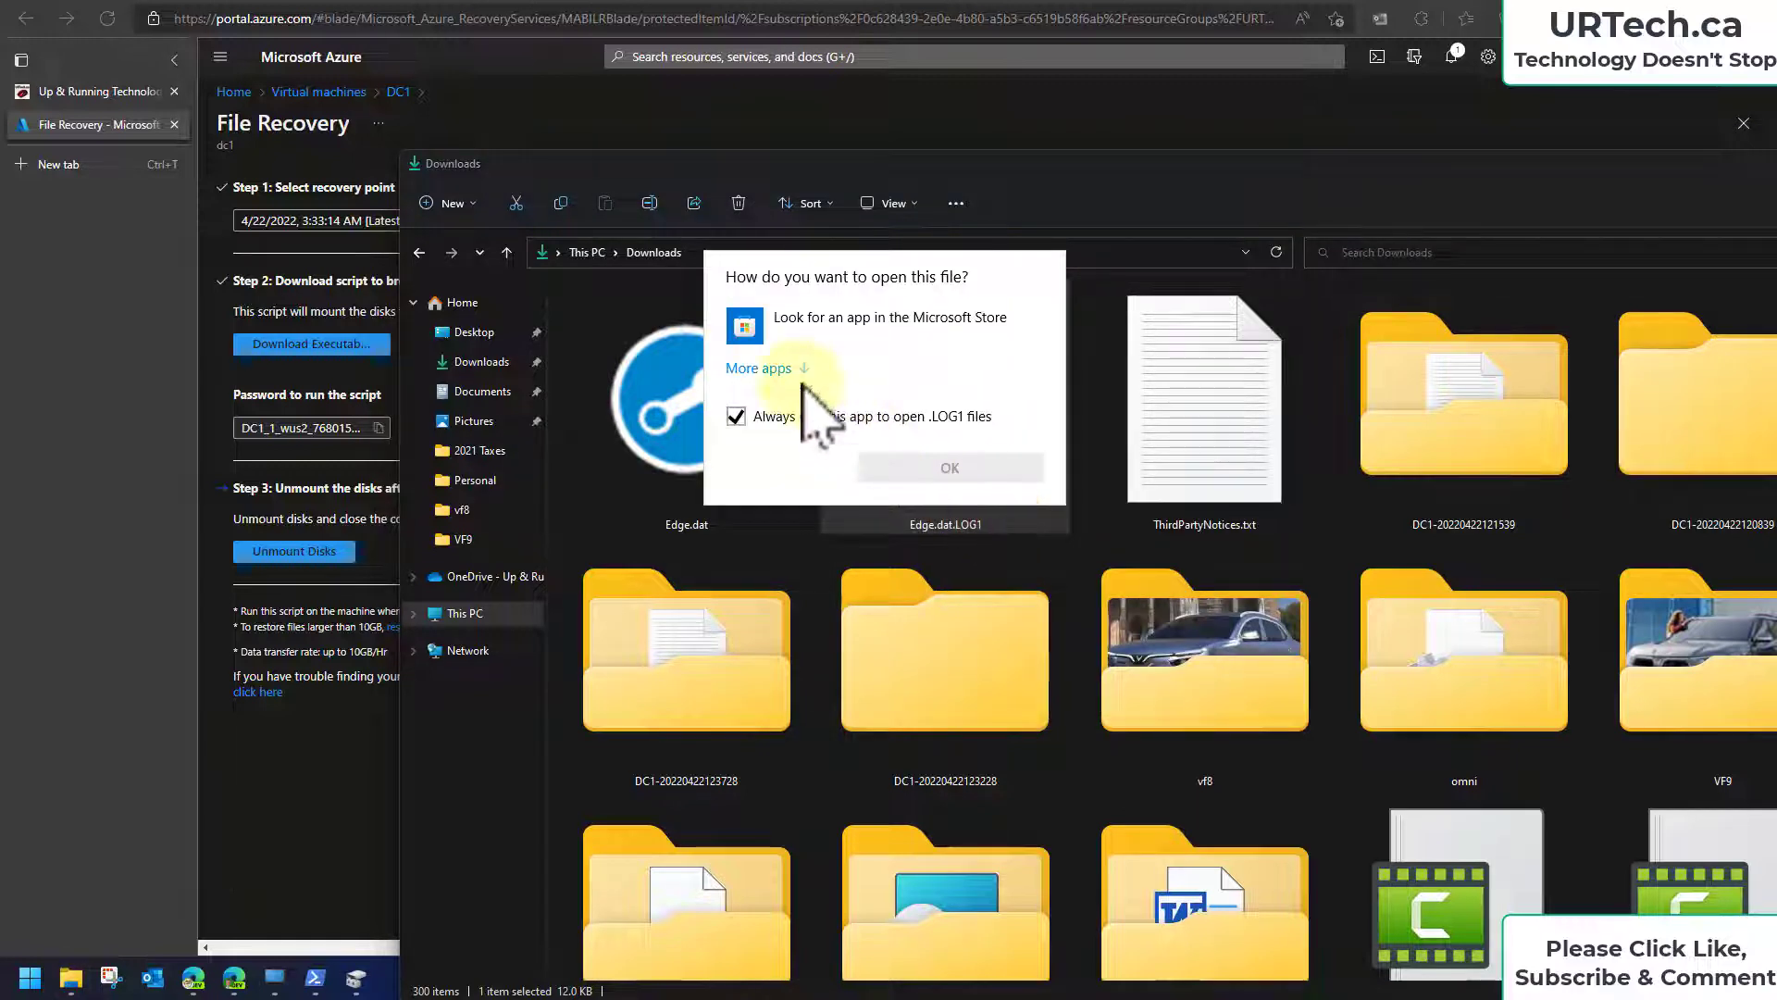
pyautogui.click(765, 370)
pyautogui.scroll(-4, 801, 560)
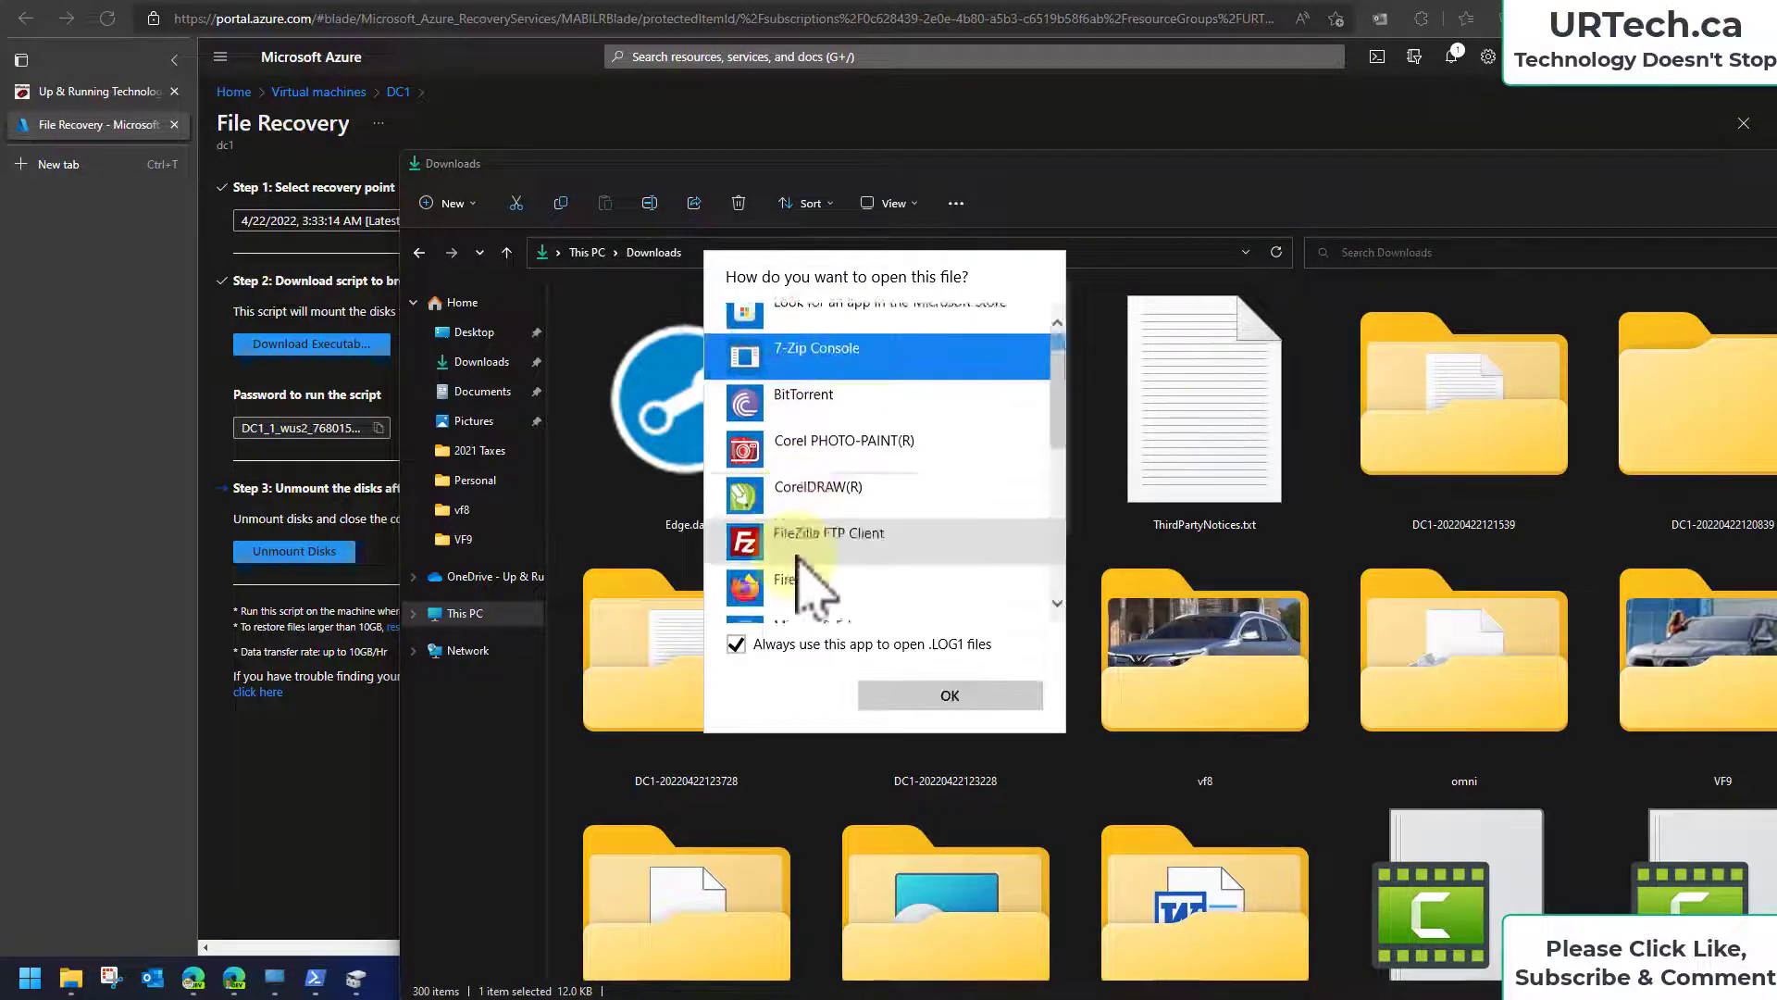
pyautogui.click(798, 442)
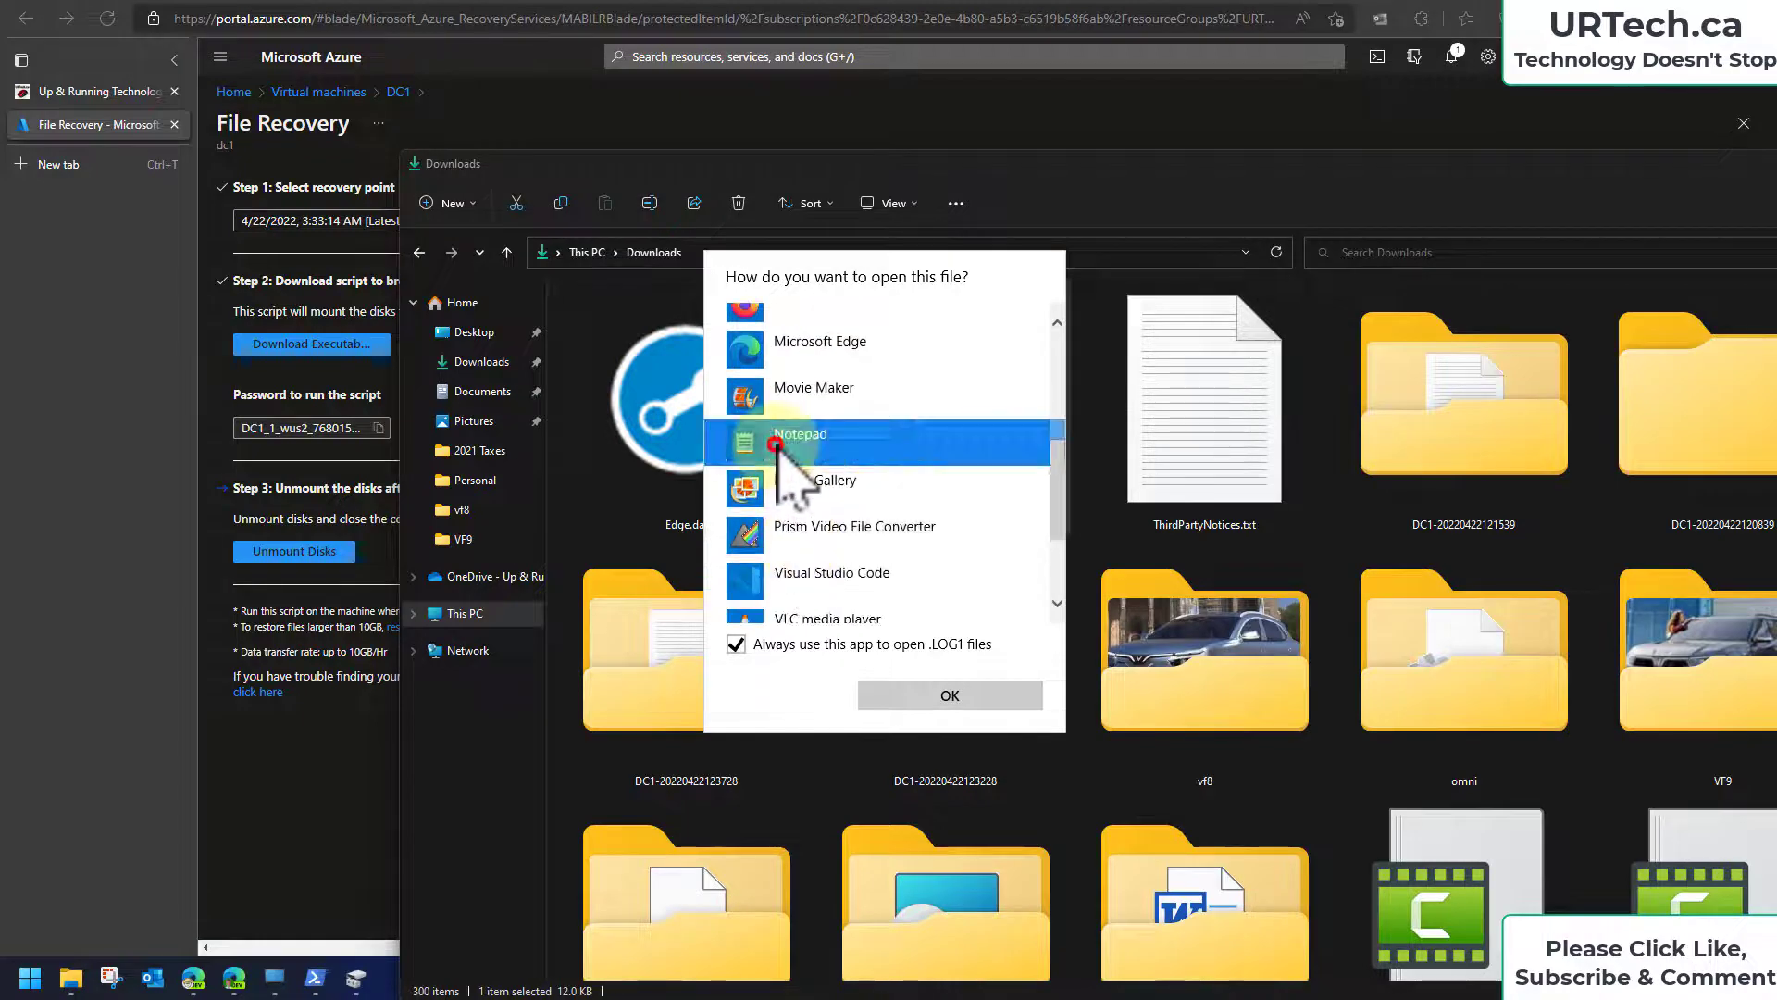
pyautogui.click(908, 694)
pyautogui.scroll(-9, 984, 425)
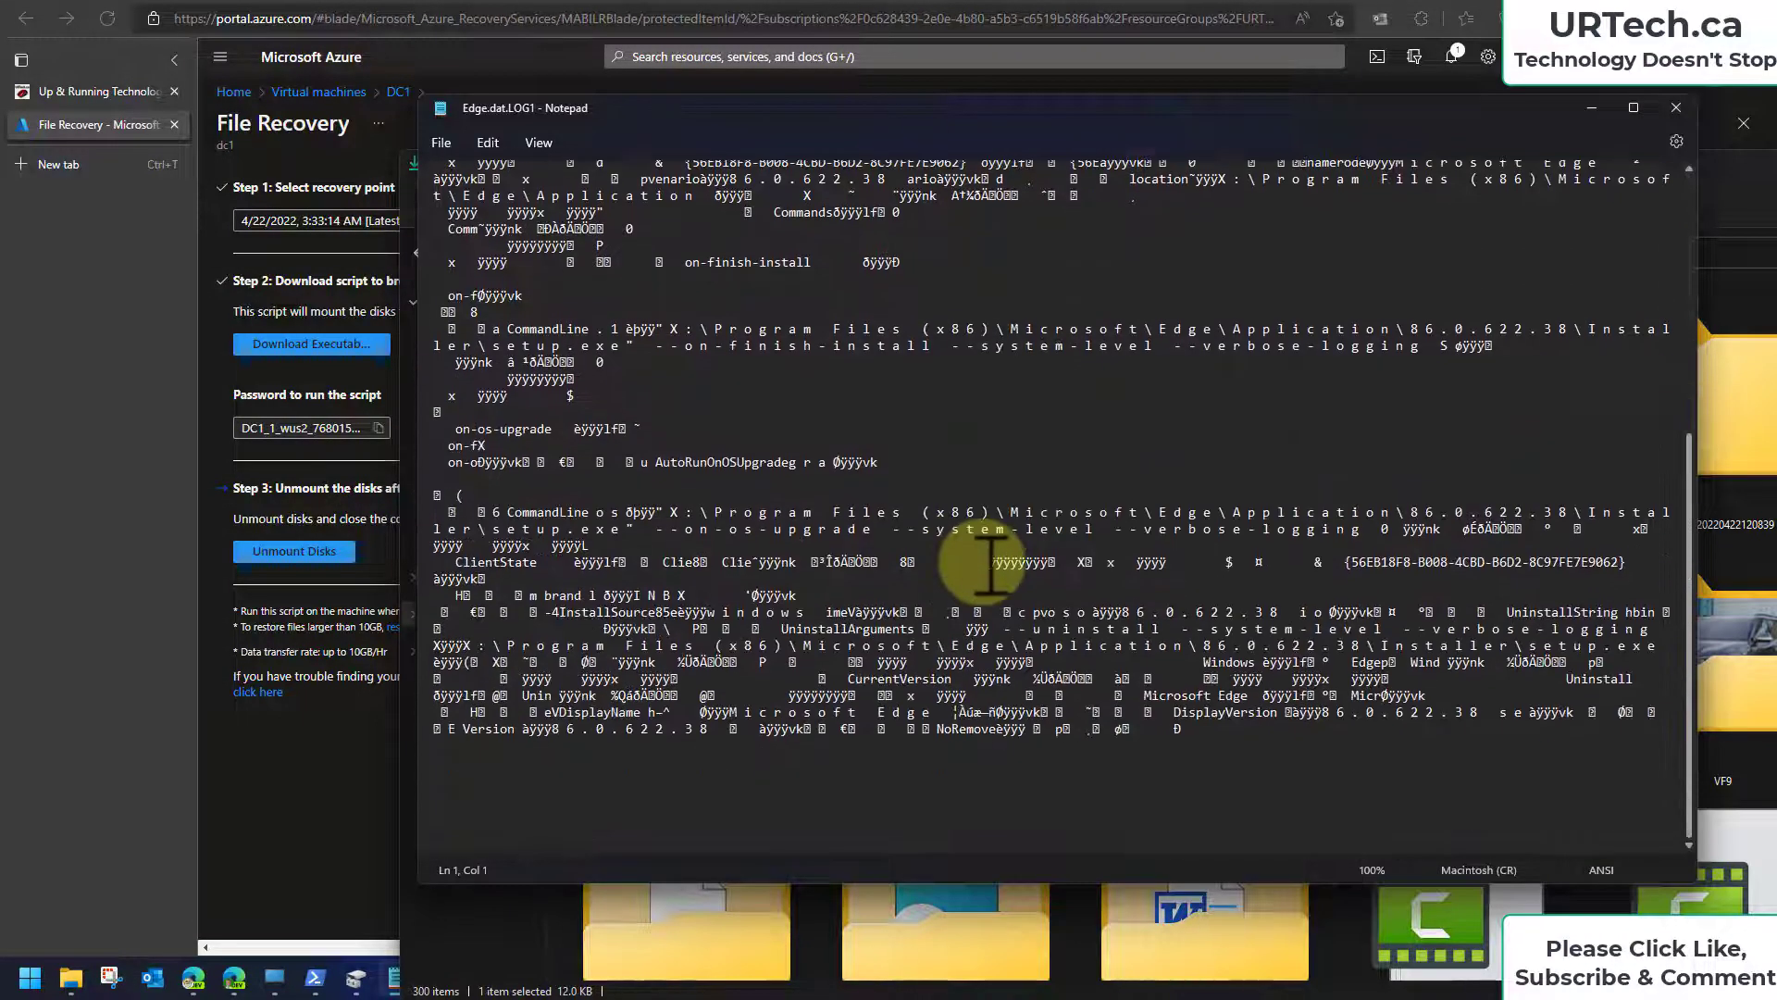
pyautogui.click(1680, 110)
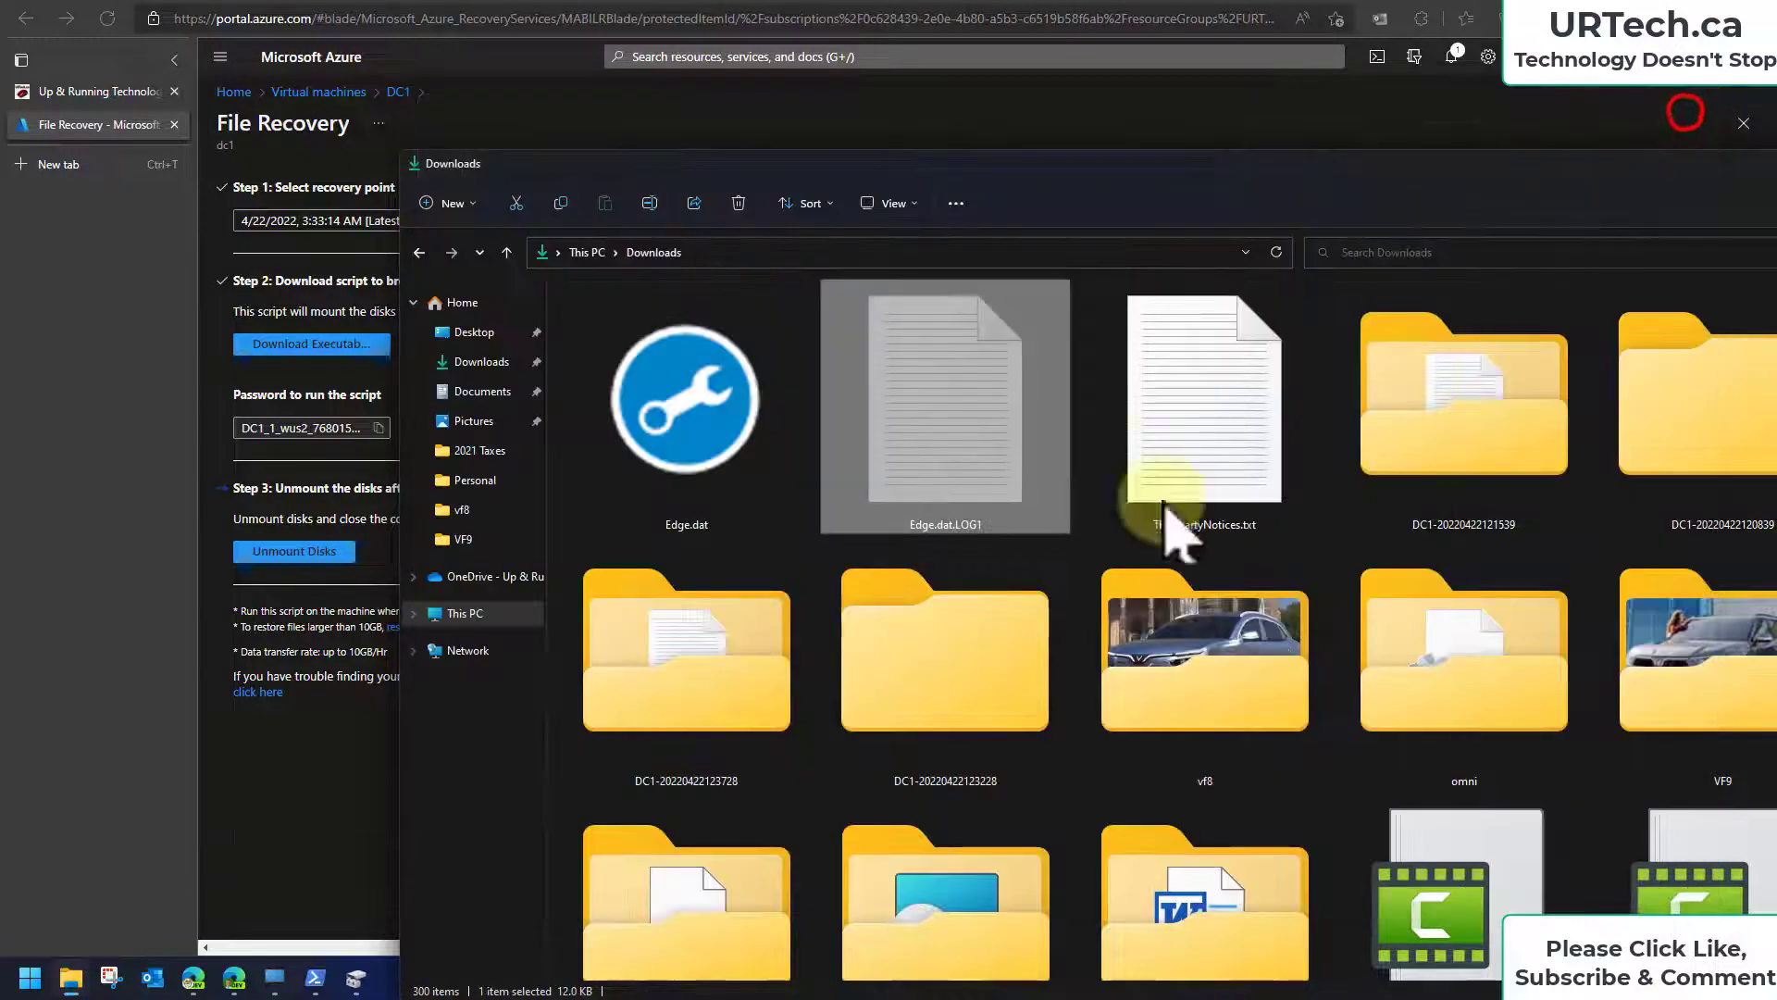
# Step: Select the recovered Edge.dat in Downloads, and close the File Explorer window
pyautogui.click(757, 416)
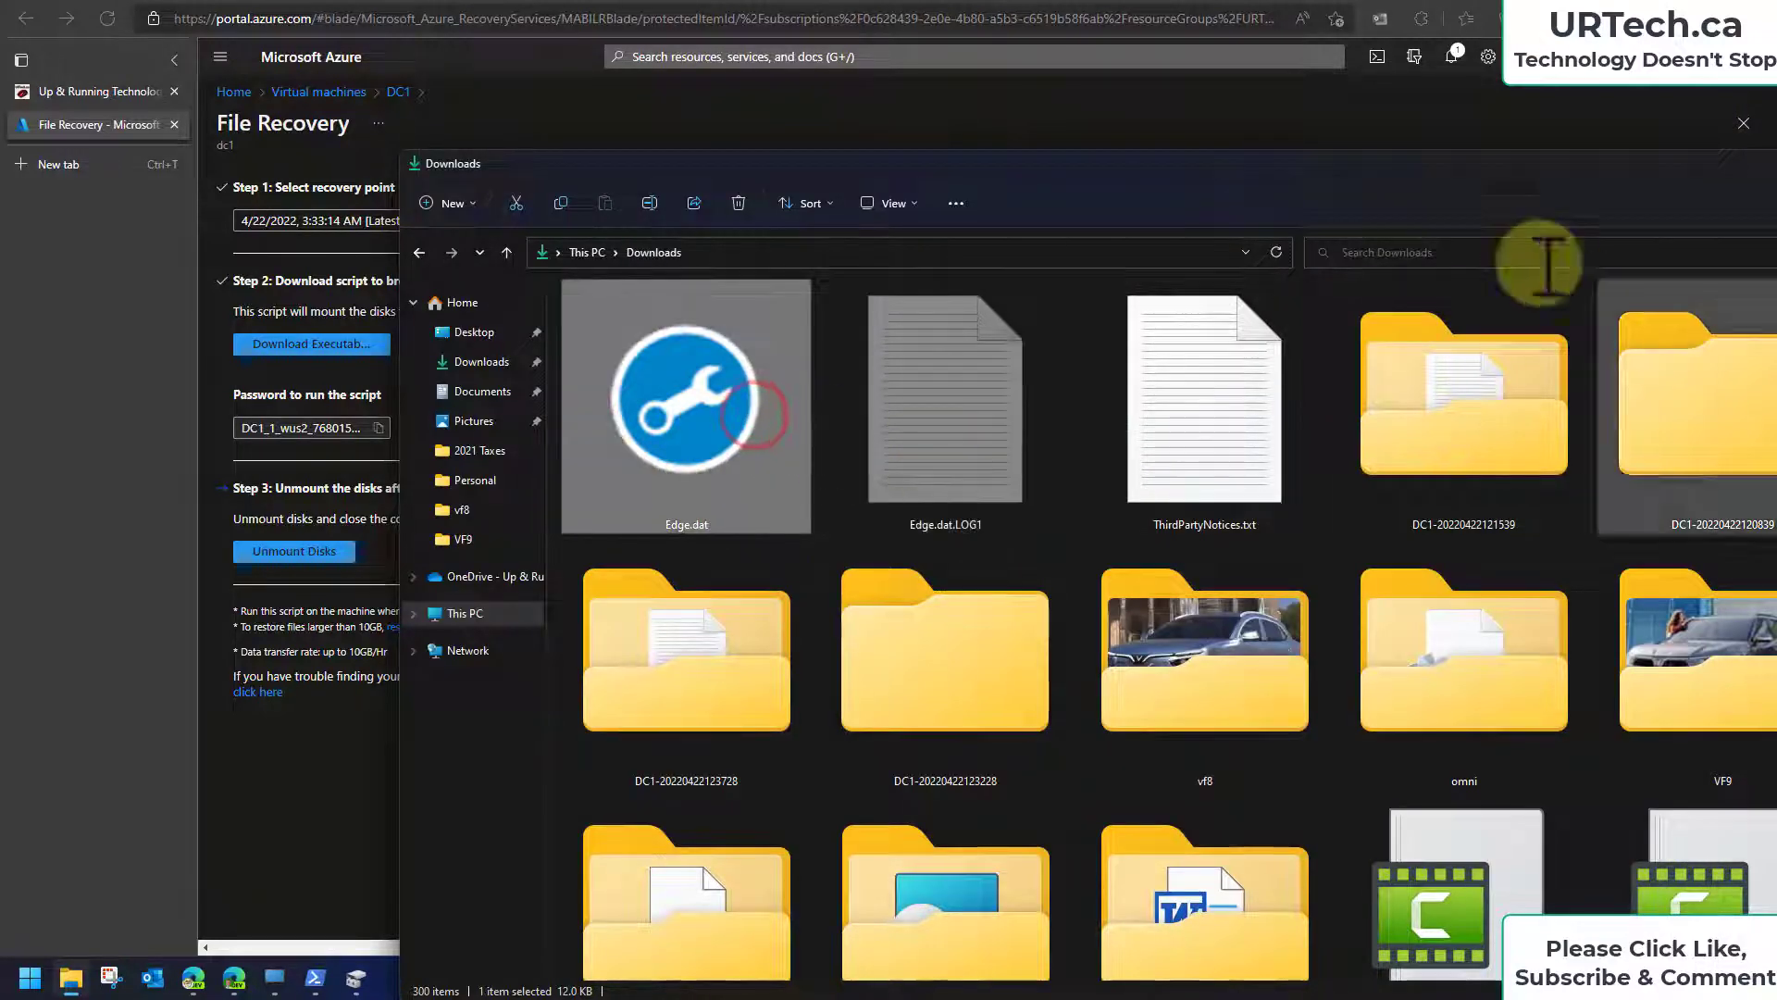
pyautogui.moveTo(1606, 181); pyautogui.dragTo(957, 176)
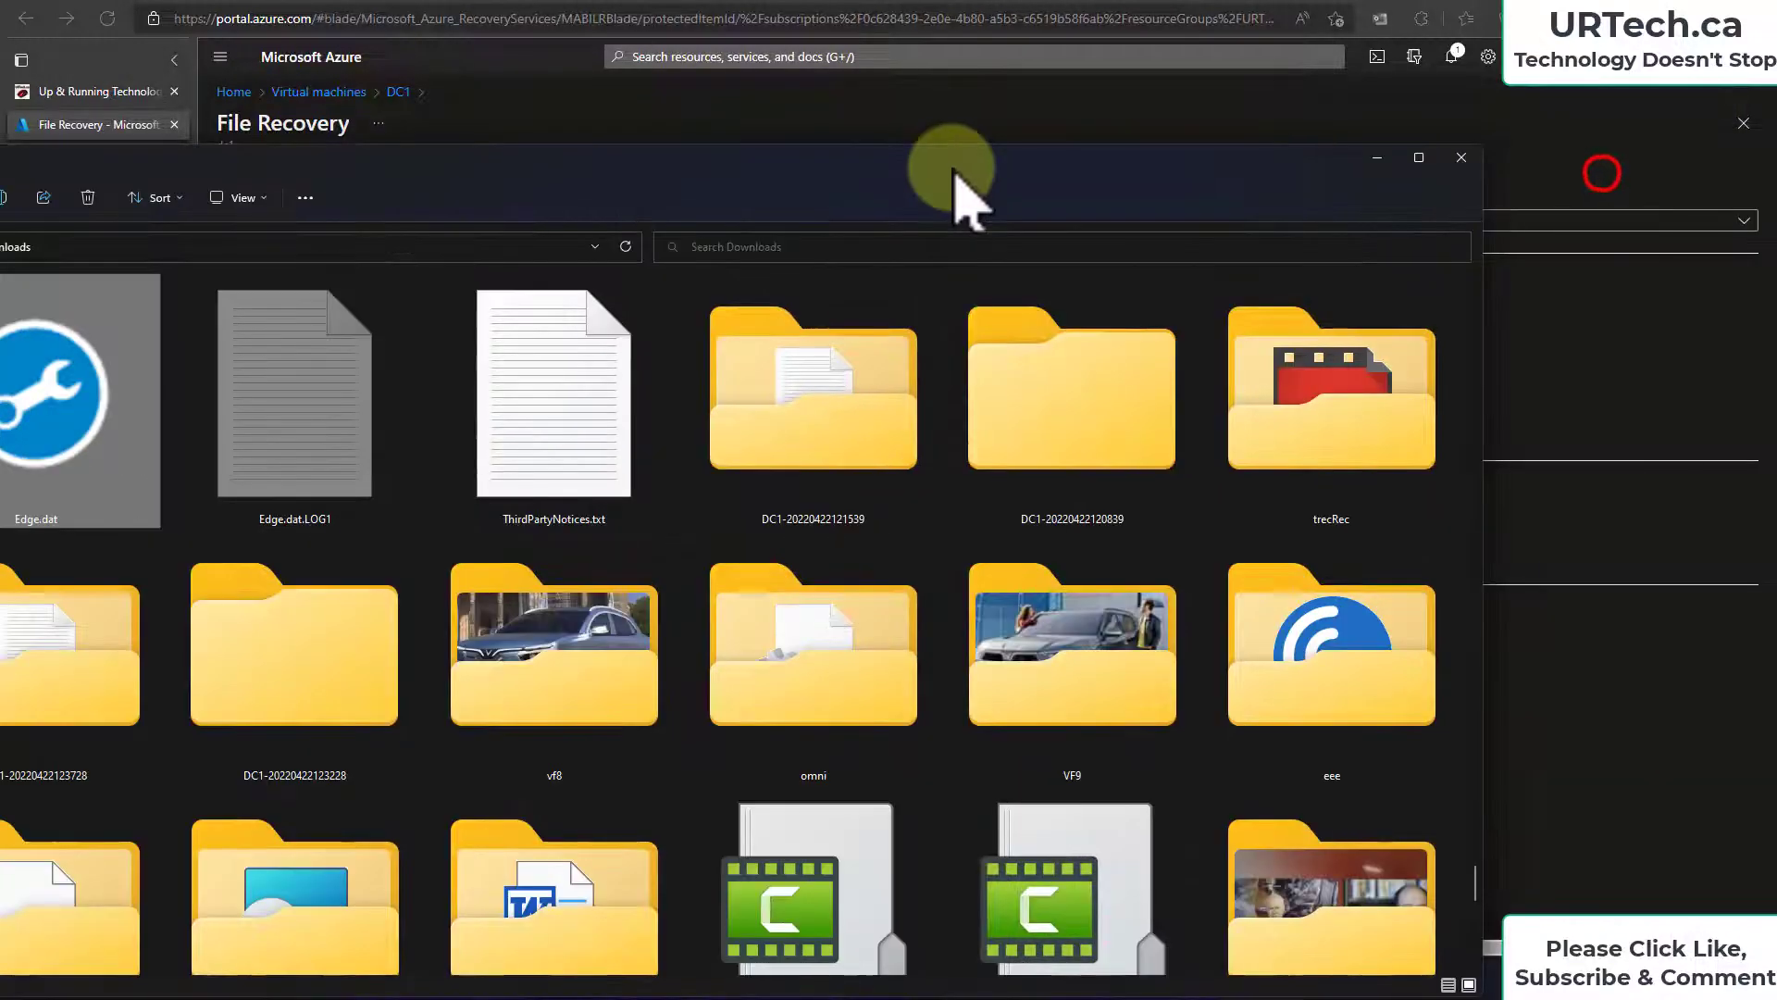
pyautogui.click(1460, 151)
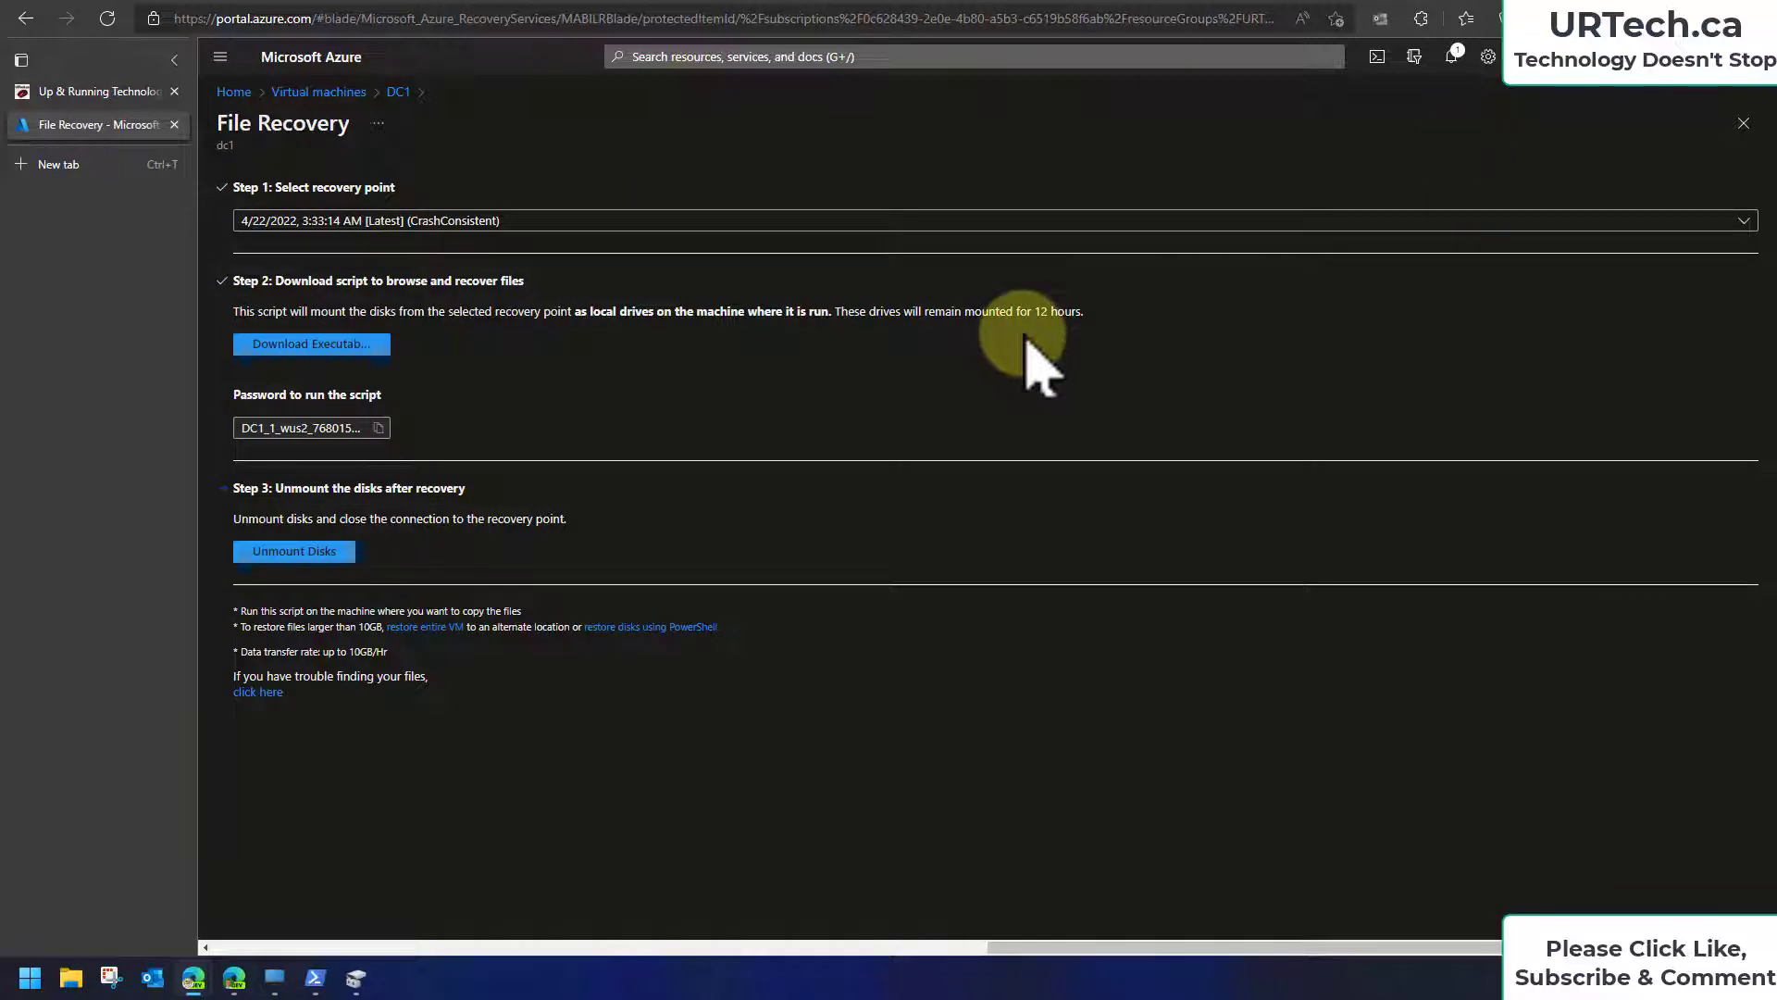
# Step: Switch to the PowerShell recovery window and exit the script with Q
pyautogui.click(315, 978)
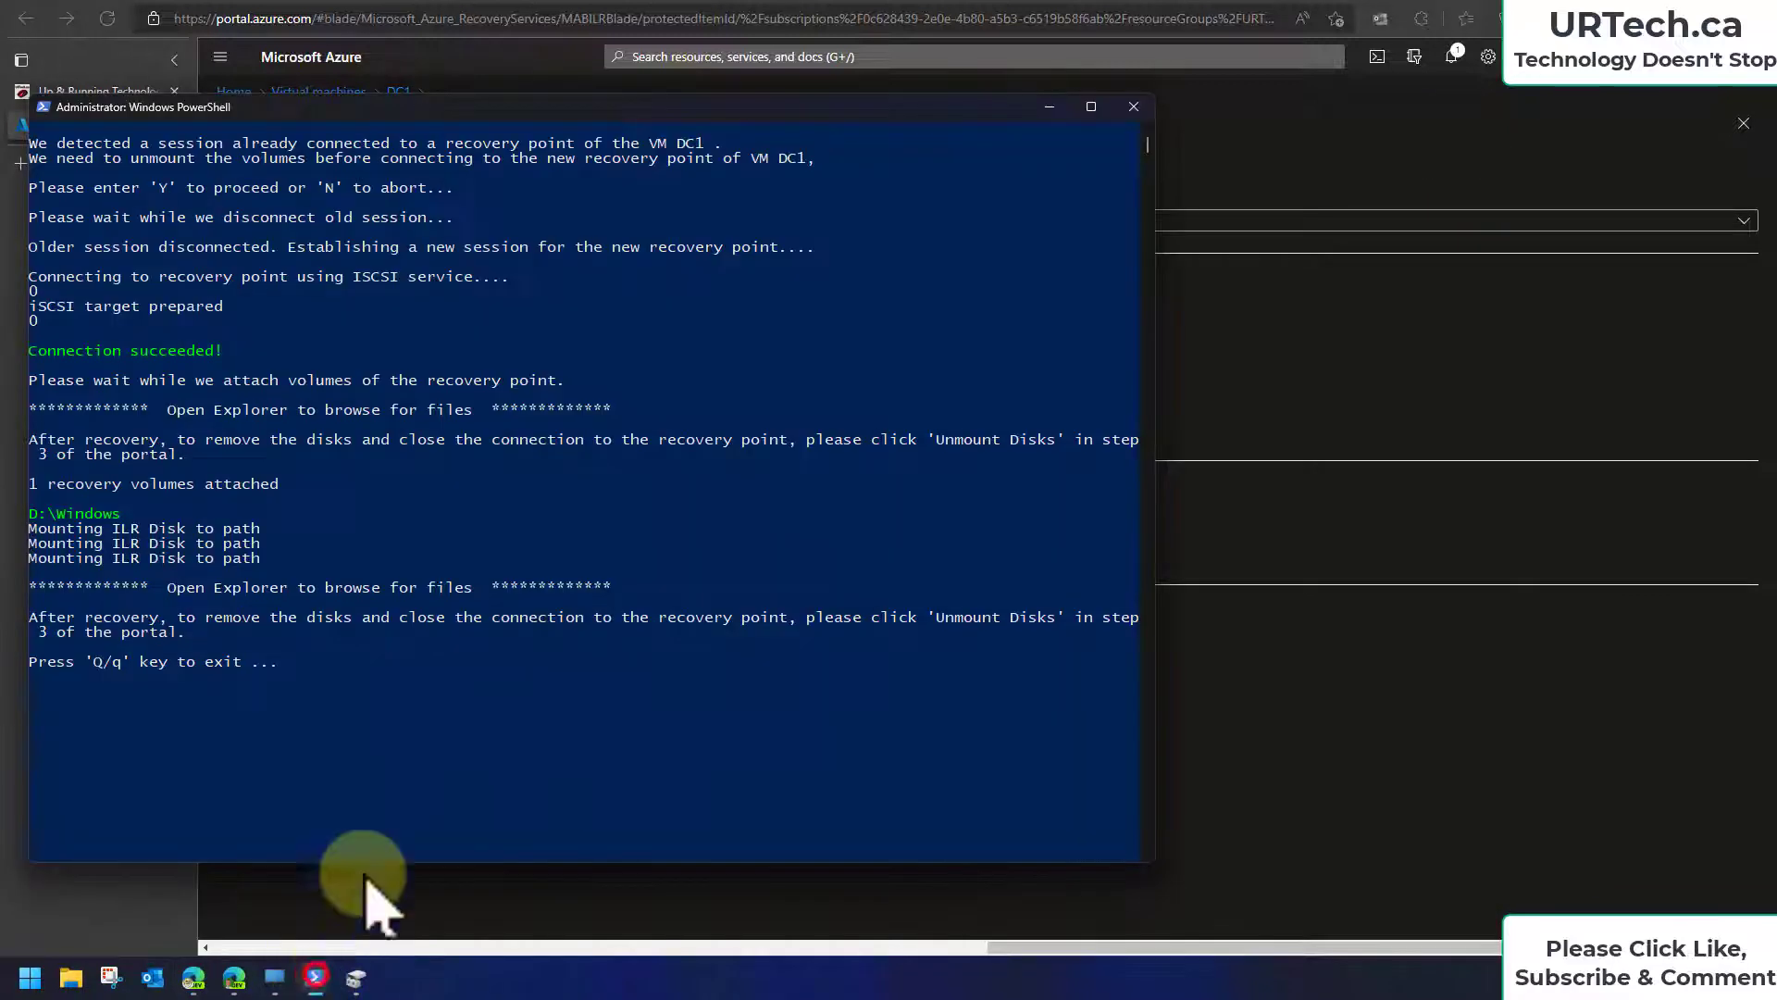
pyautogui.click(432, 692)
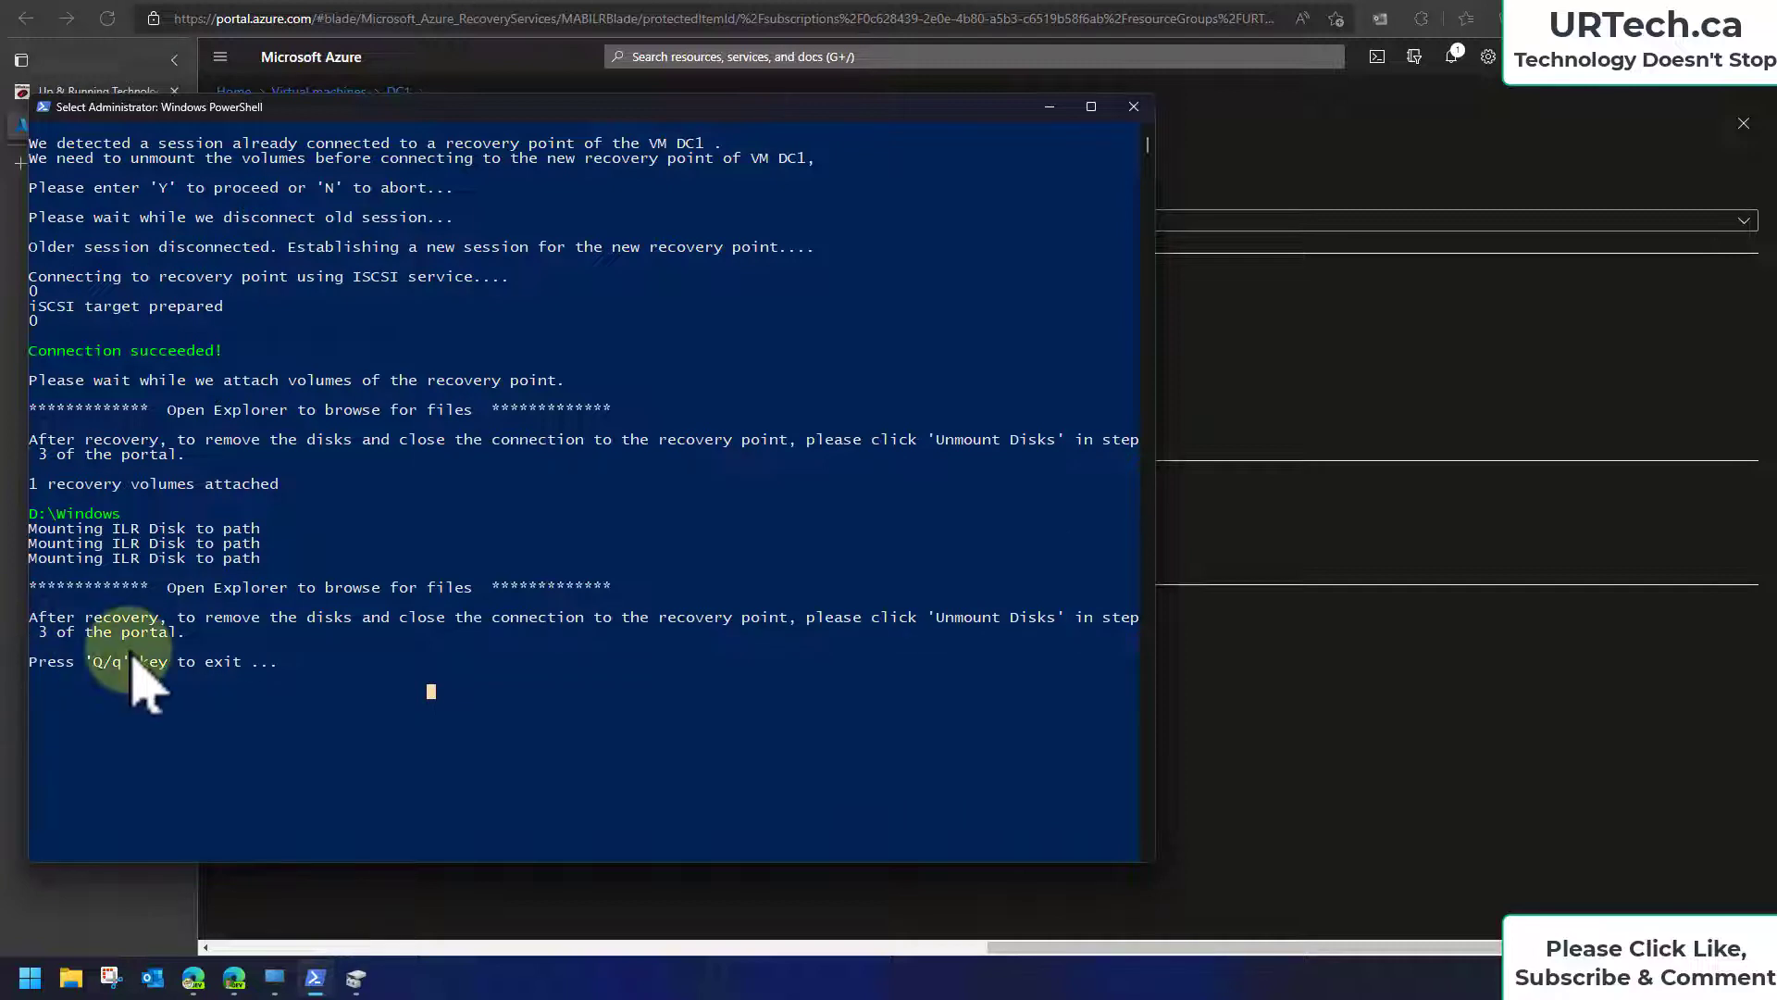
pyautogui.click(227, 692)
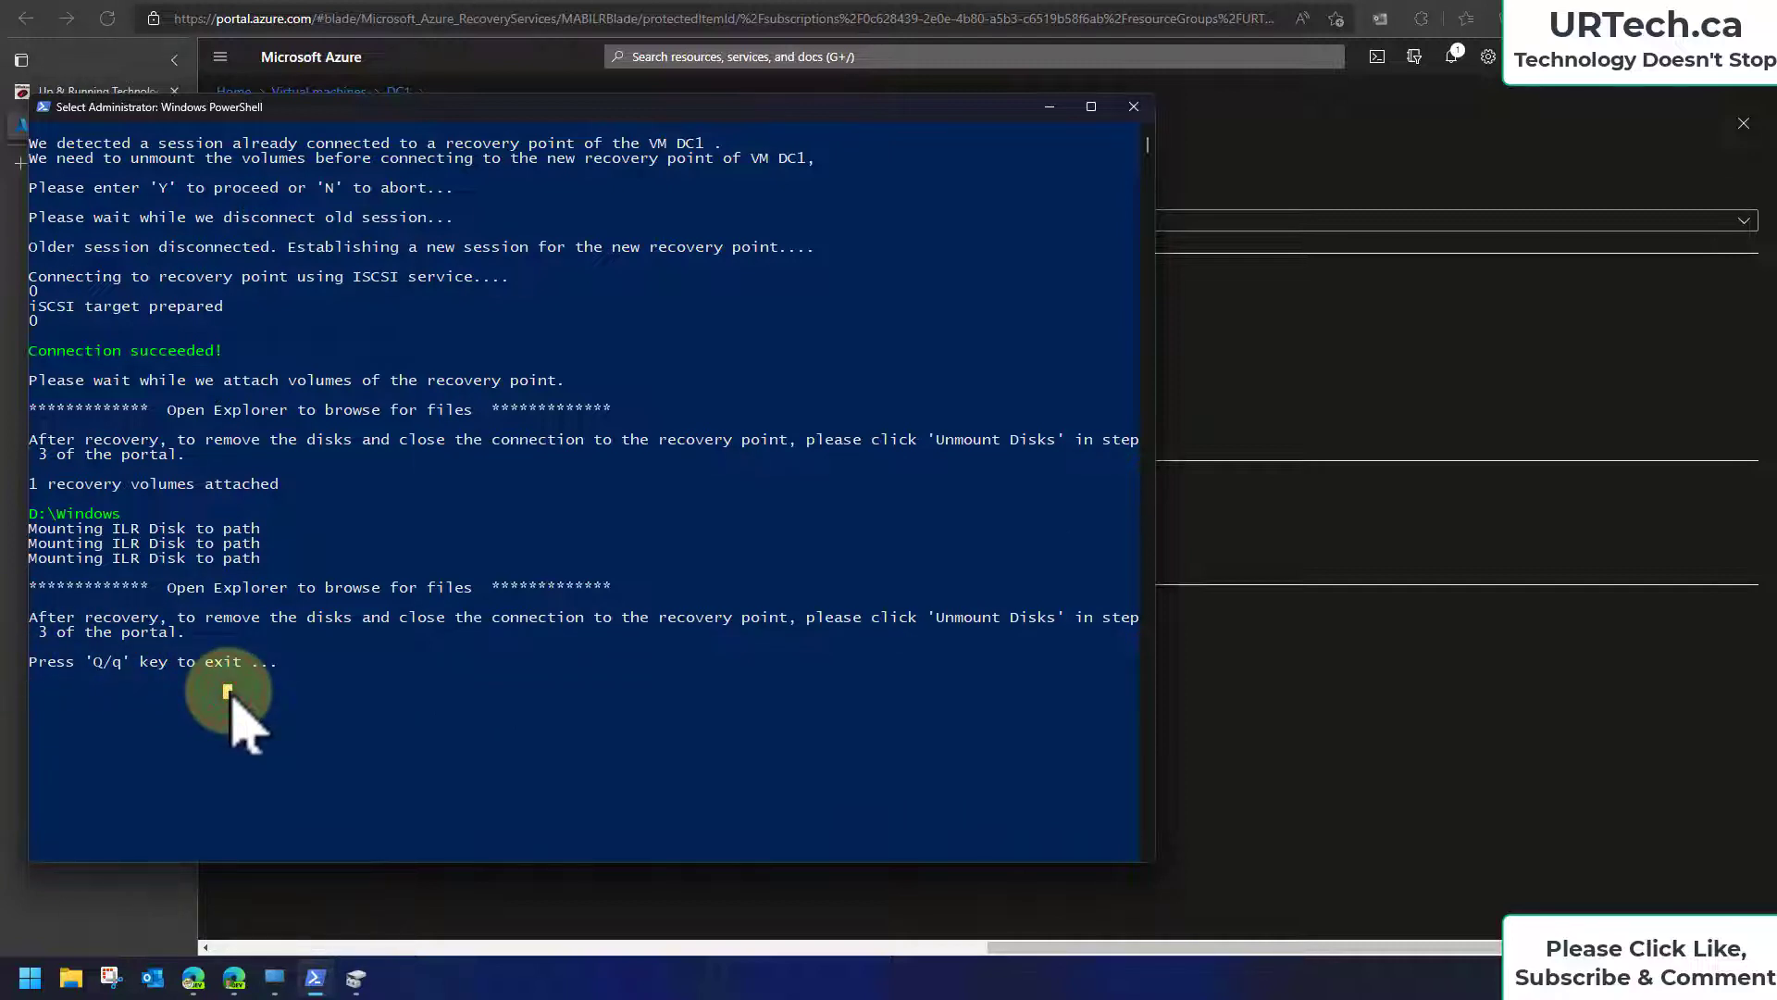
pyautogui.press('q')
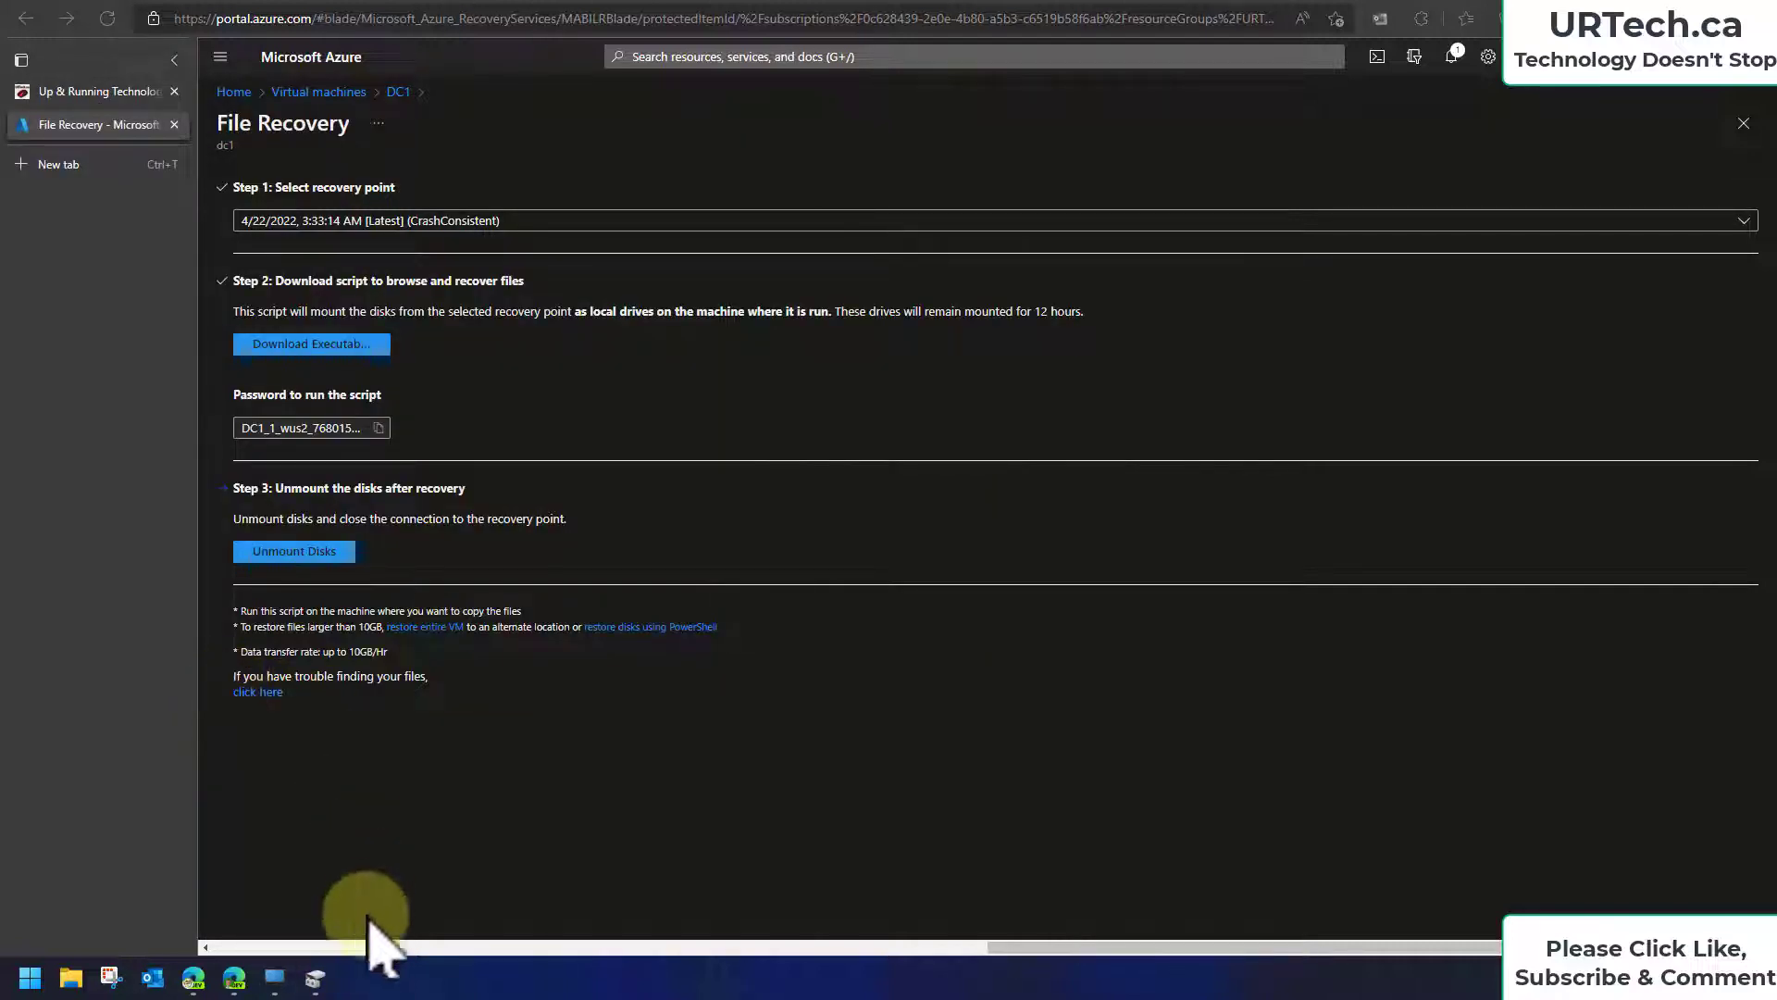
# Step: Unmount the recovery point's disks from Step 3 of the File Recovery page and check the mounted disk in Disk Management
pyautogui.click(315, 978)
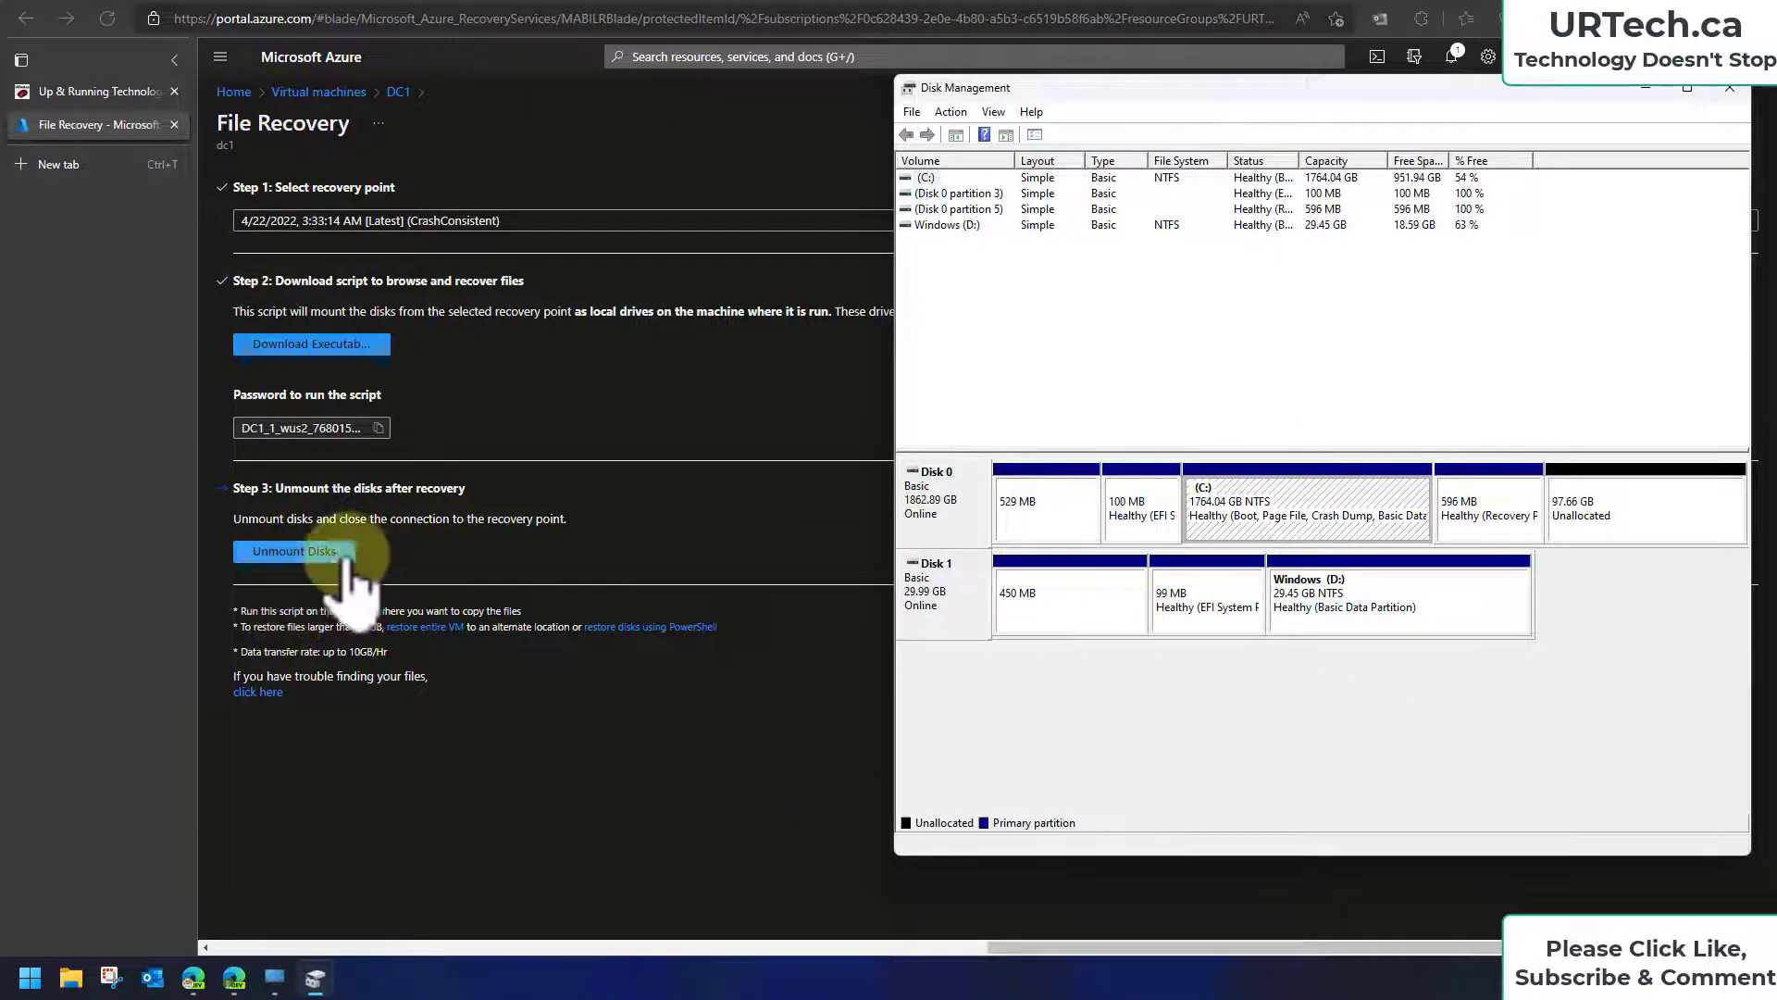
pyautogui.click(336, 554)
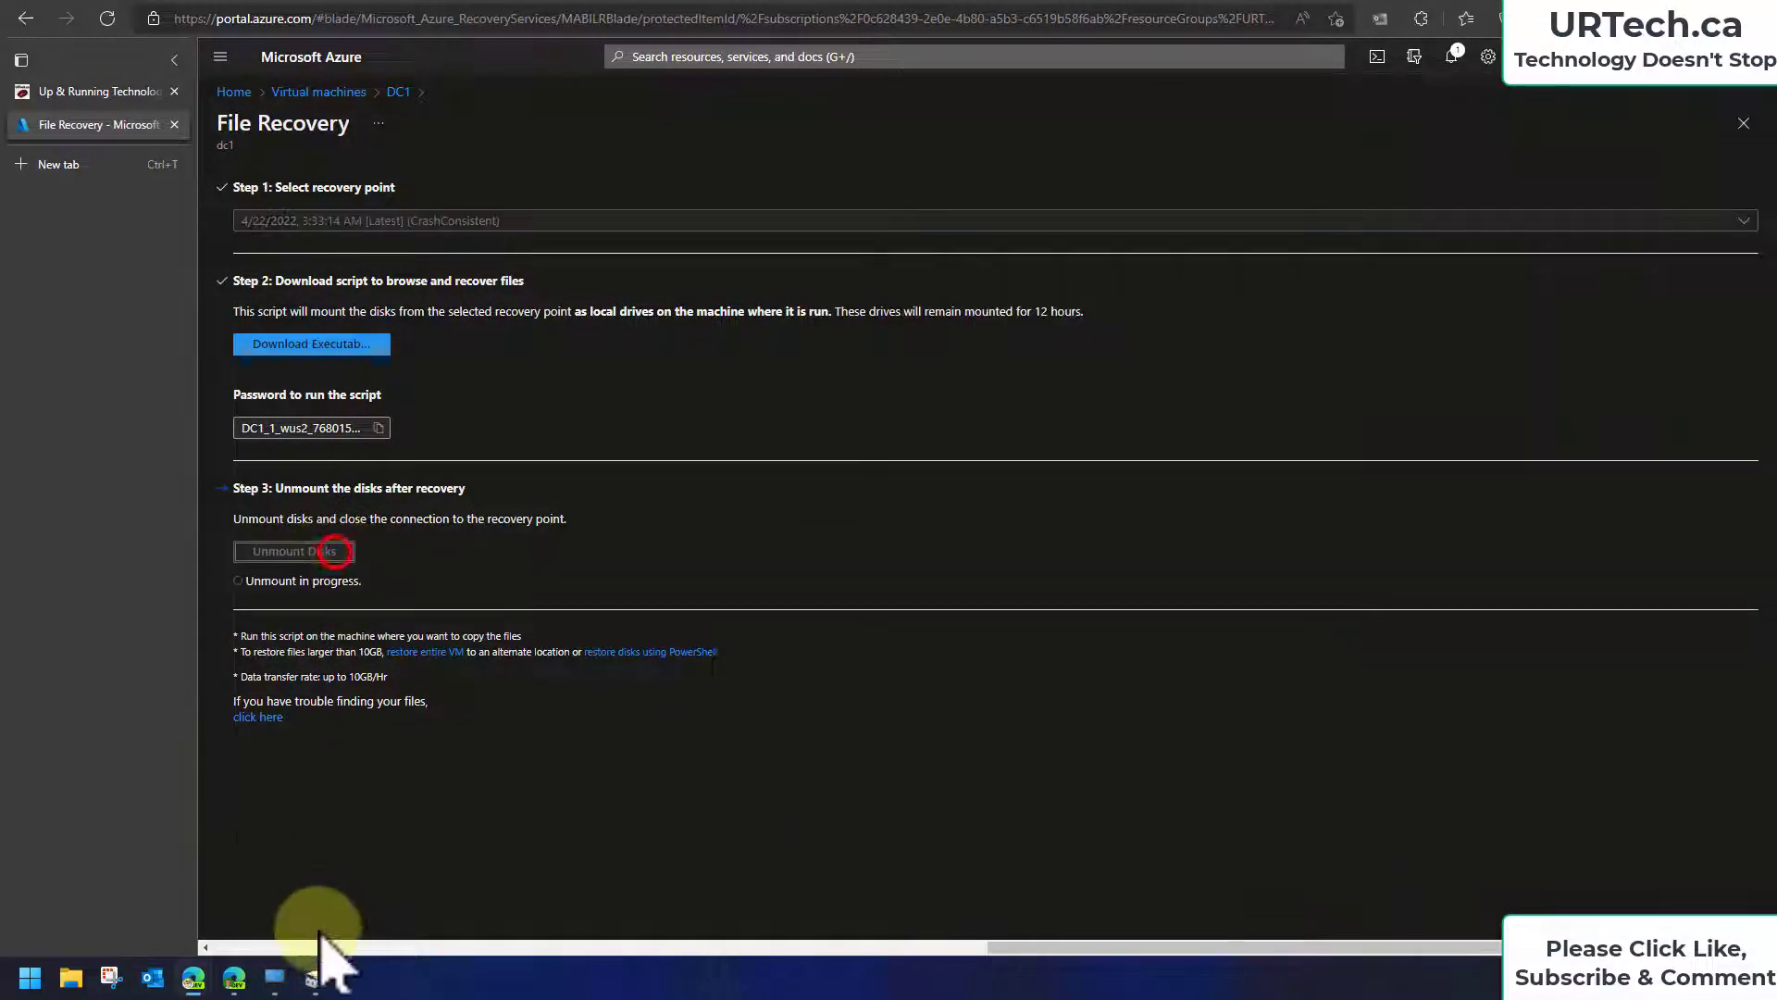
pyautogui.click(315, 978)
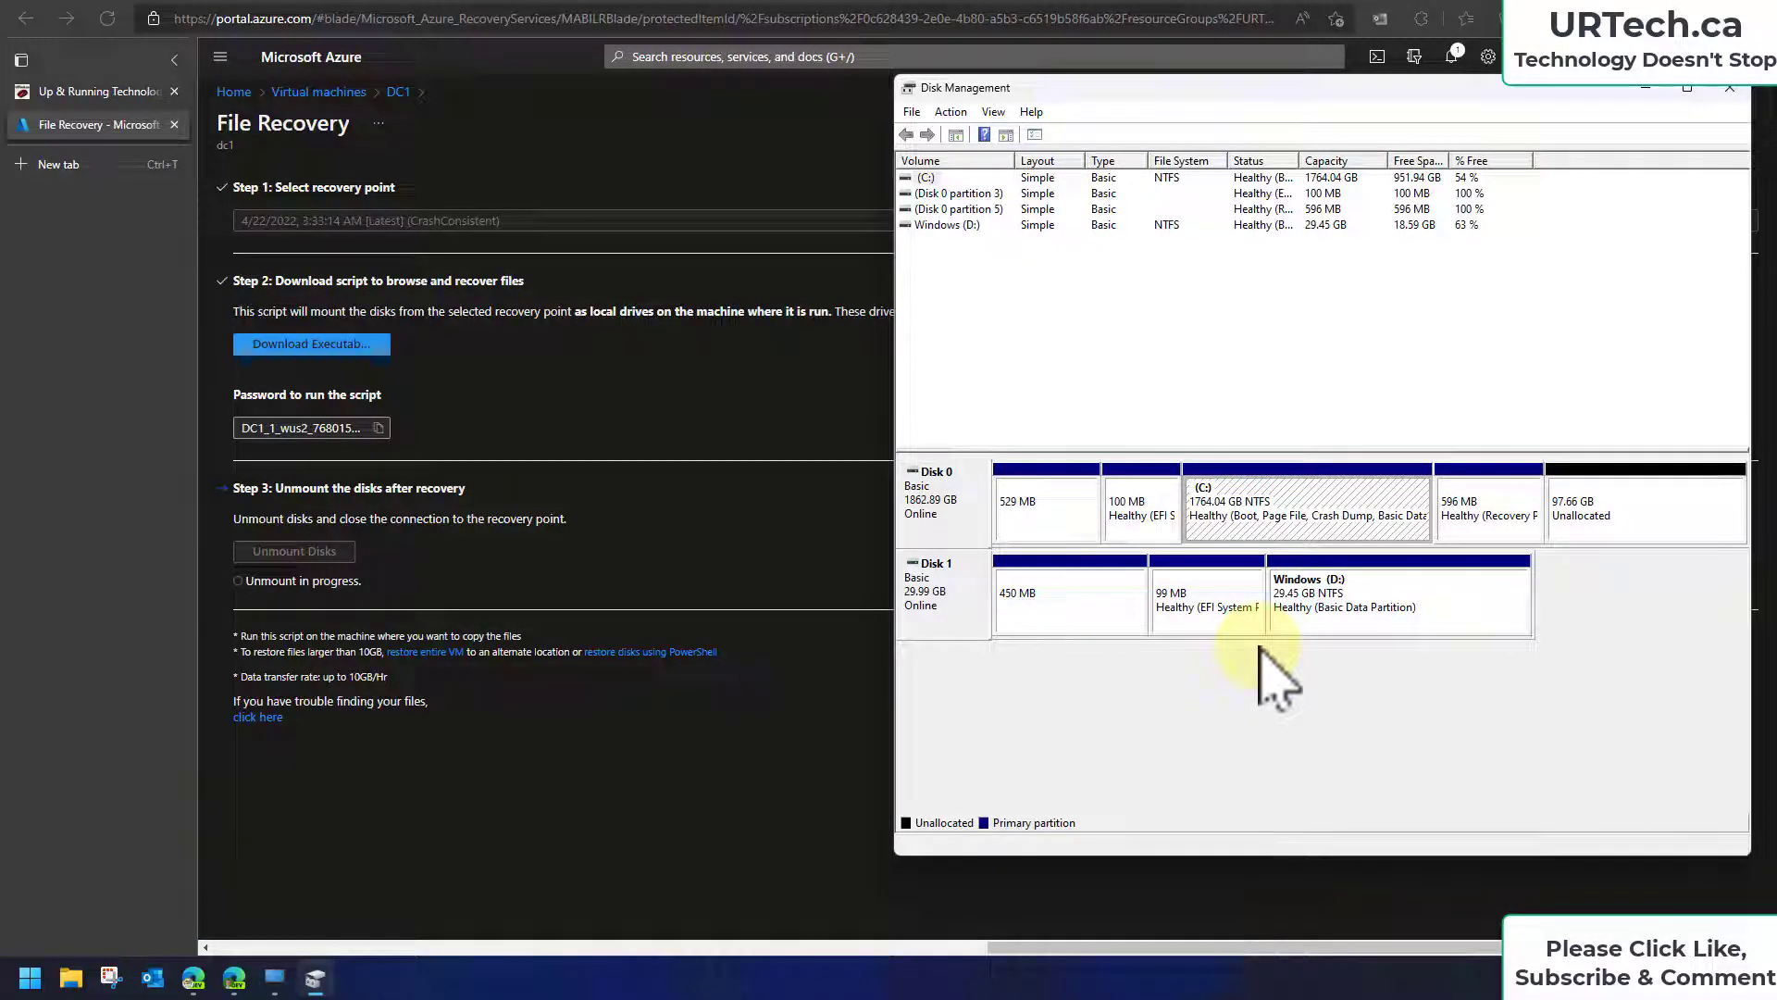
# Step: Open iSCSI Initiator, check the status of both Azure backup targets with the Name column widened, and close it
pyautogui.click(30, 978)
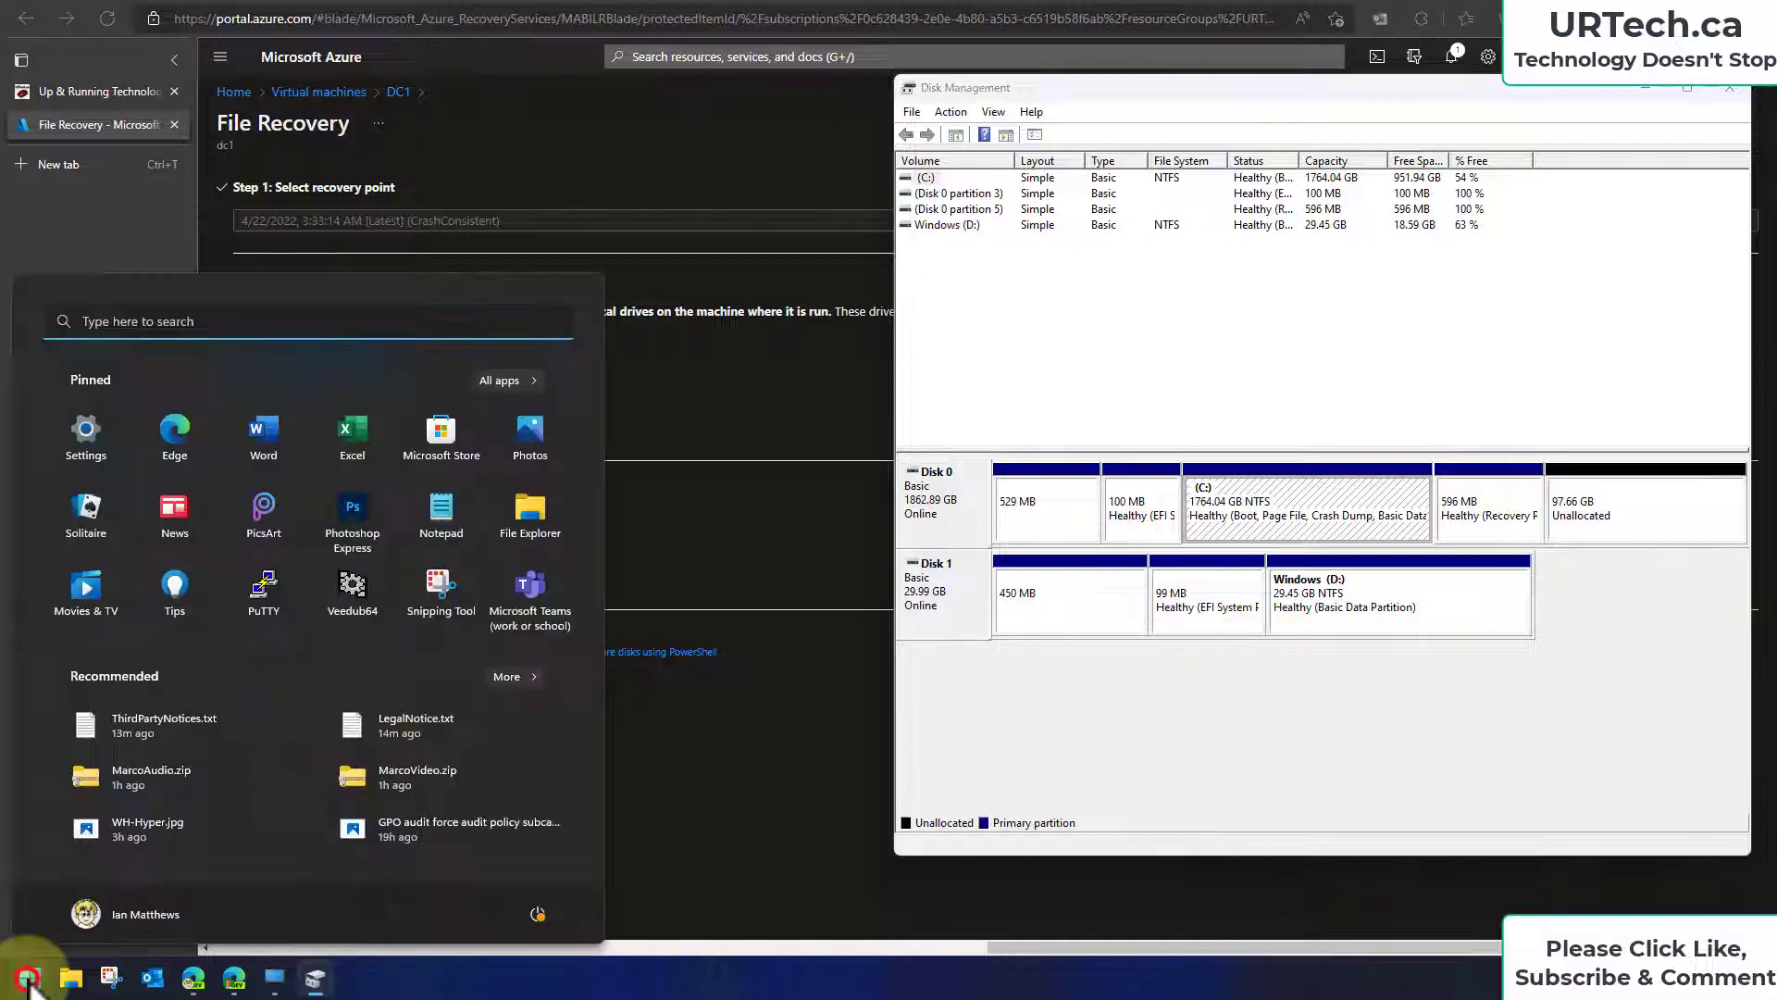
pyautogui.write('iscsi initiator')
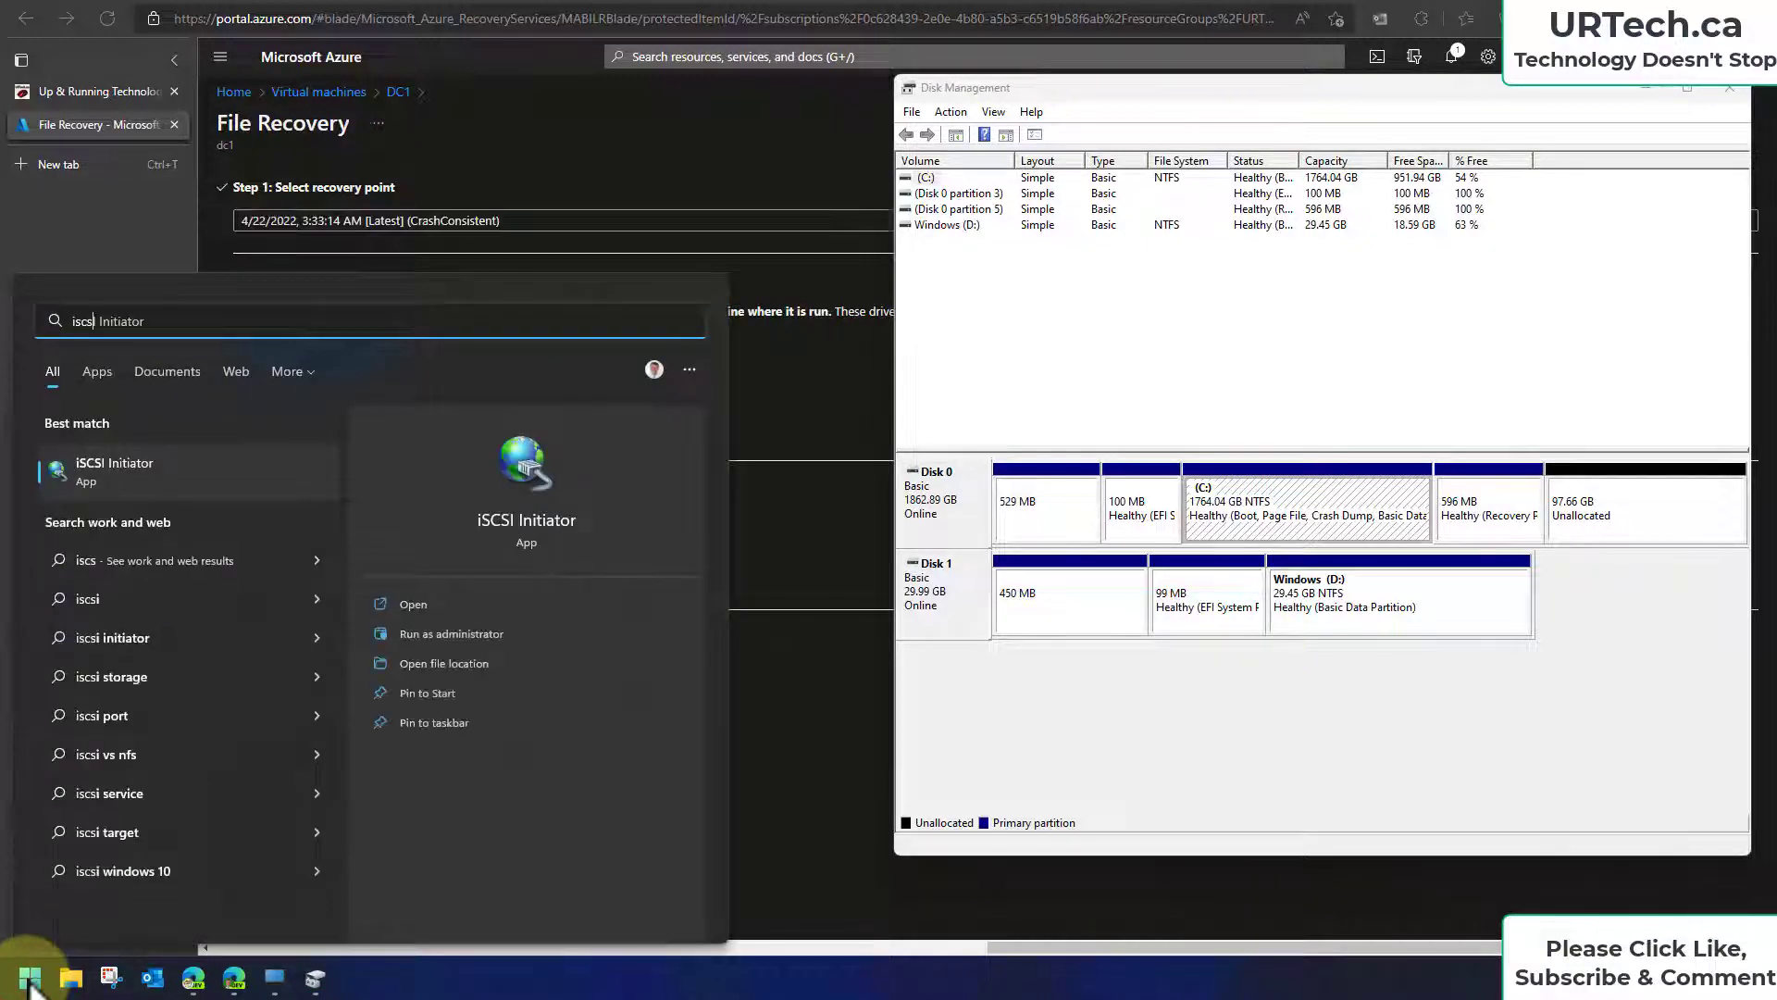
pyautogui.press('Return')
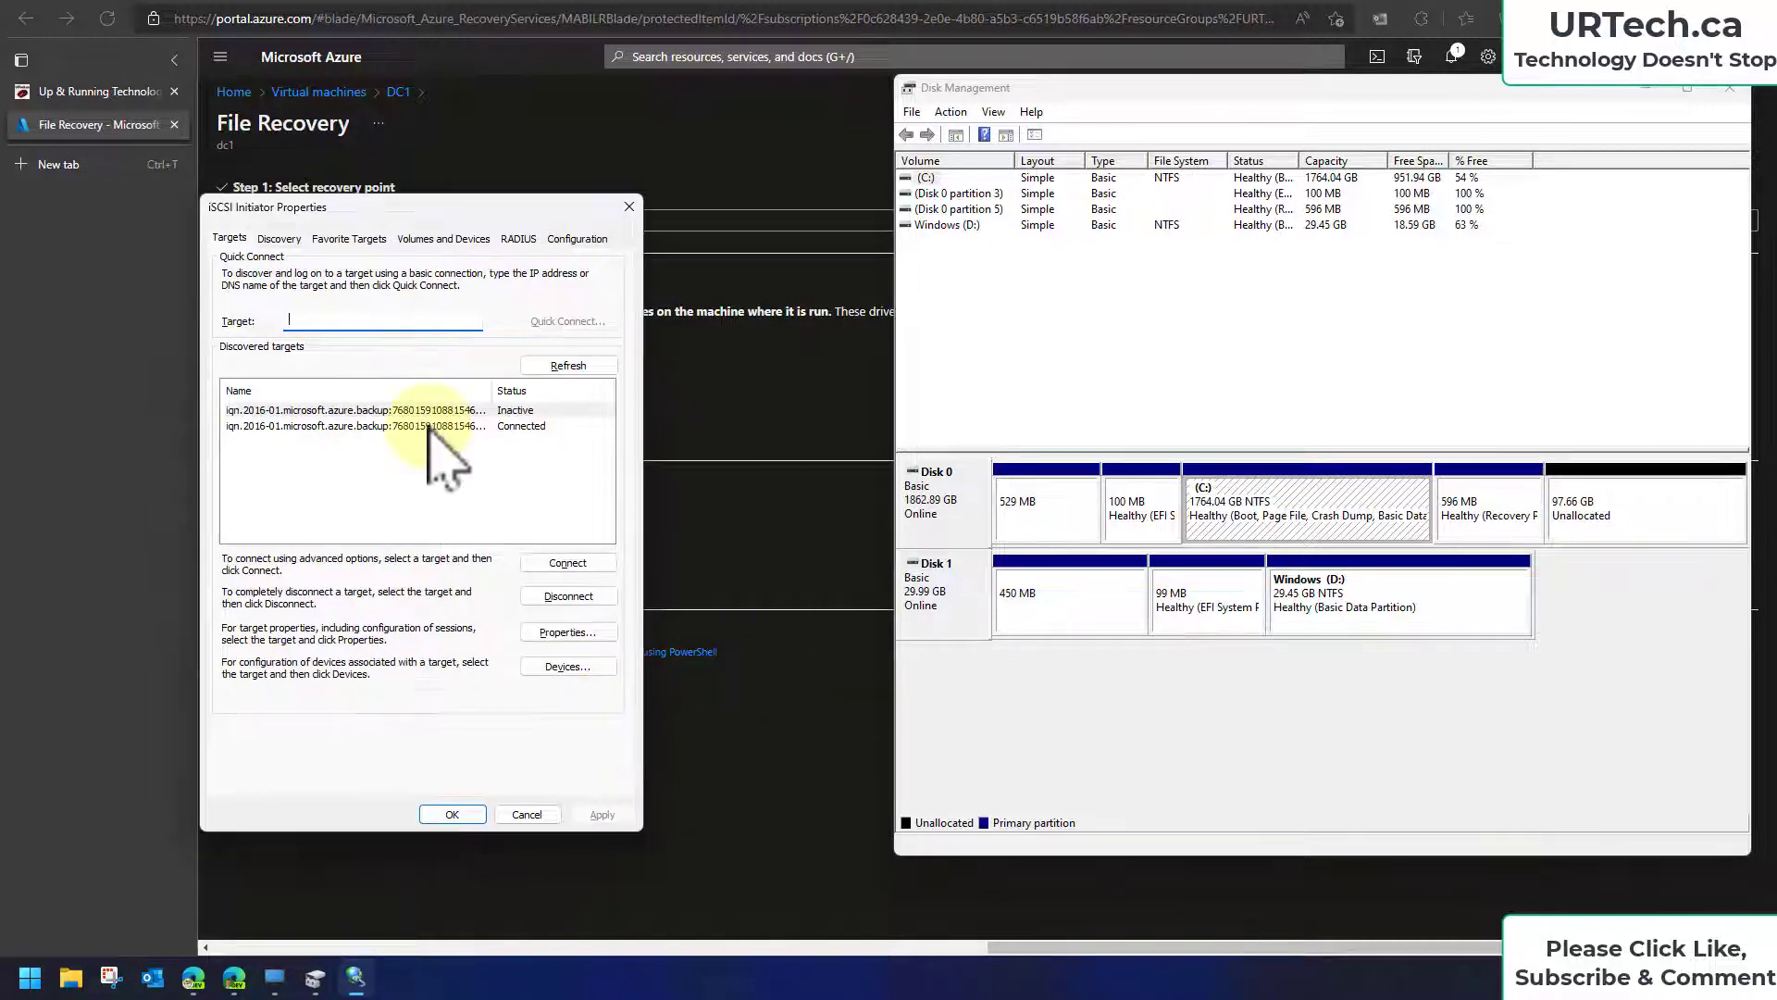
pyautogui.click(435, 426)
pyautogui.click(416, 410)
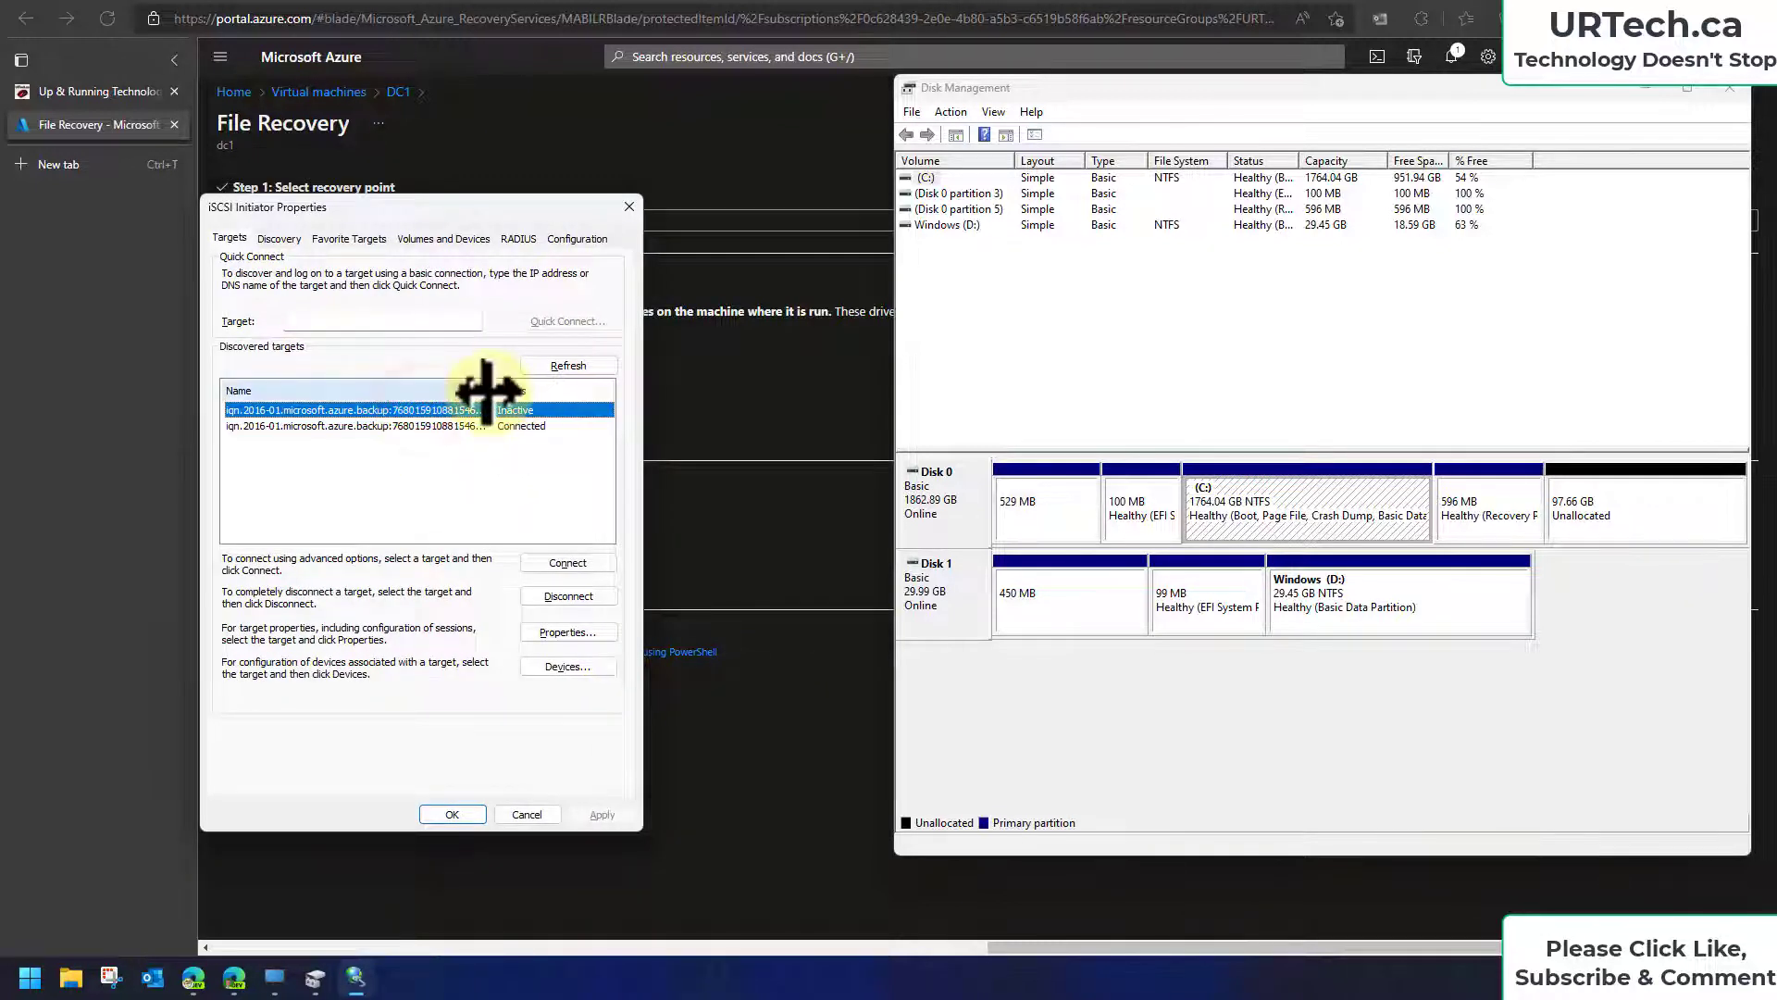
pyautogui.moveTo(490, 389); pyautogui.dragTo(521, 386)
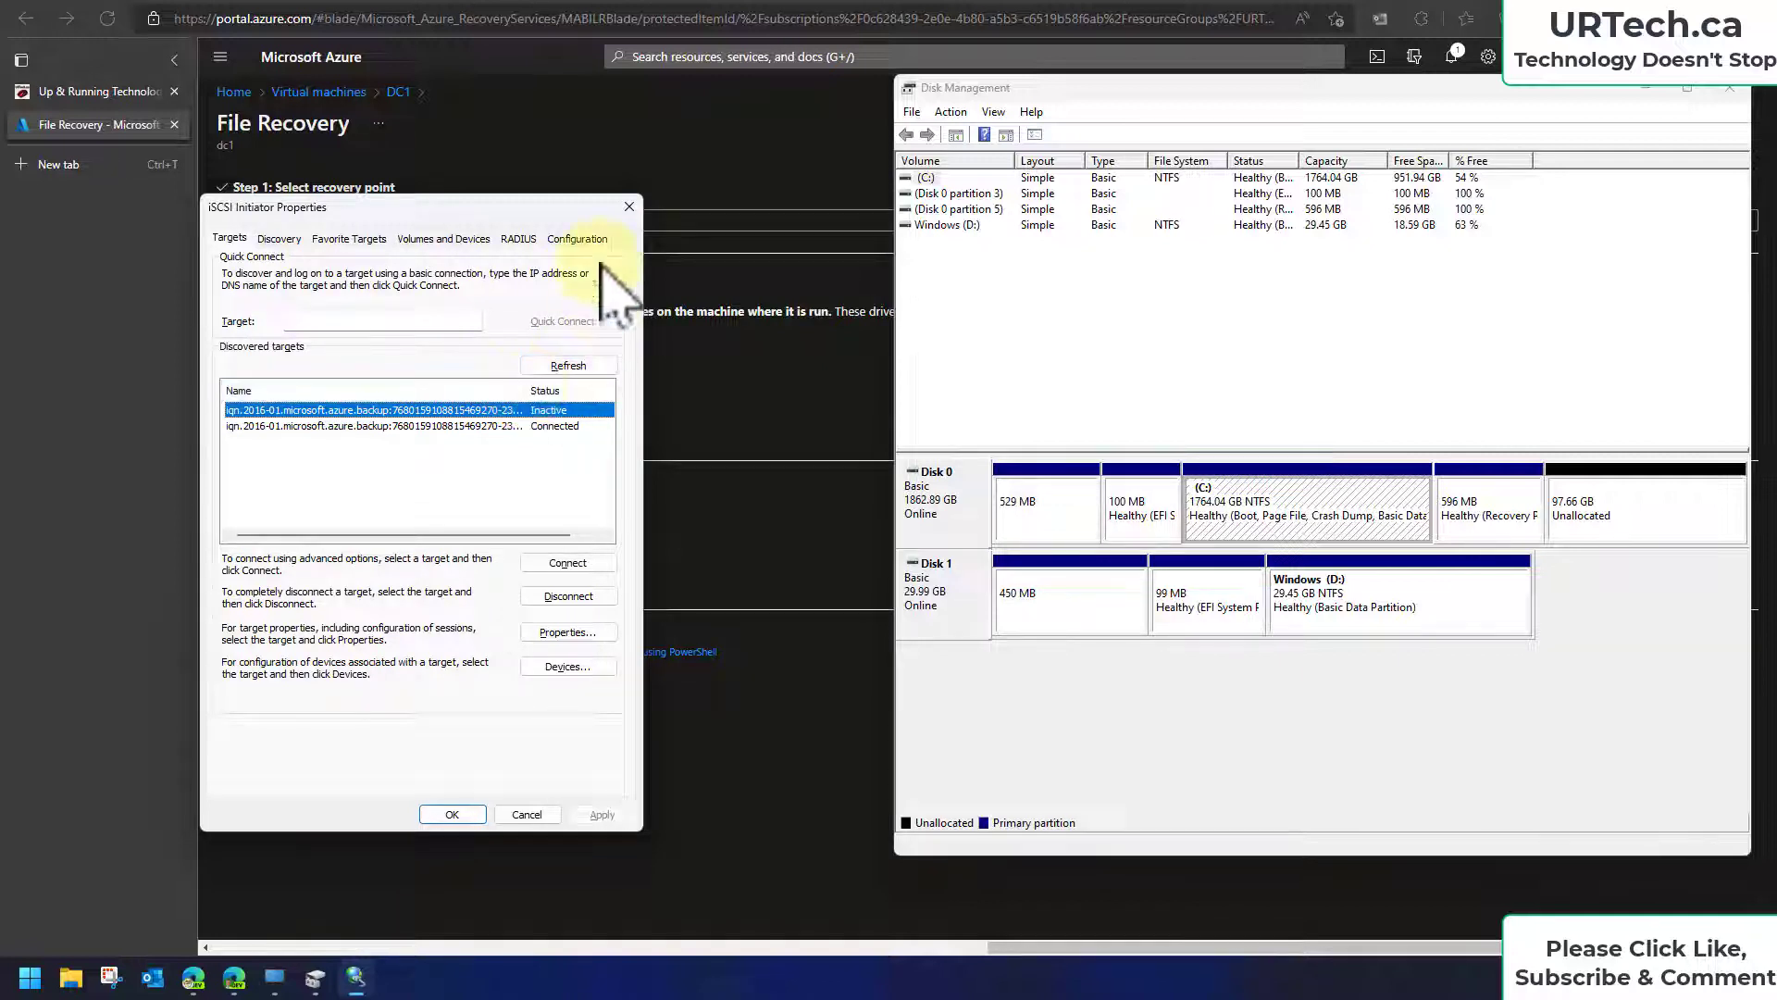
pyautogui.click(626, 207)
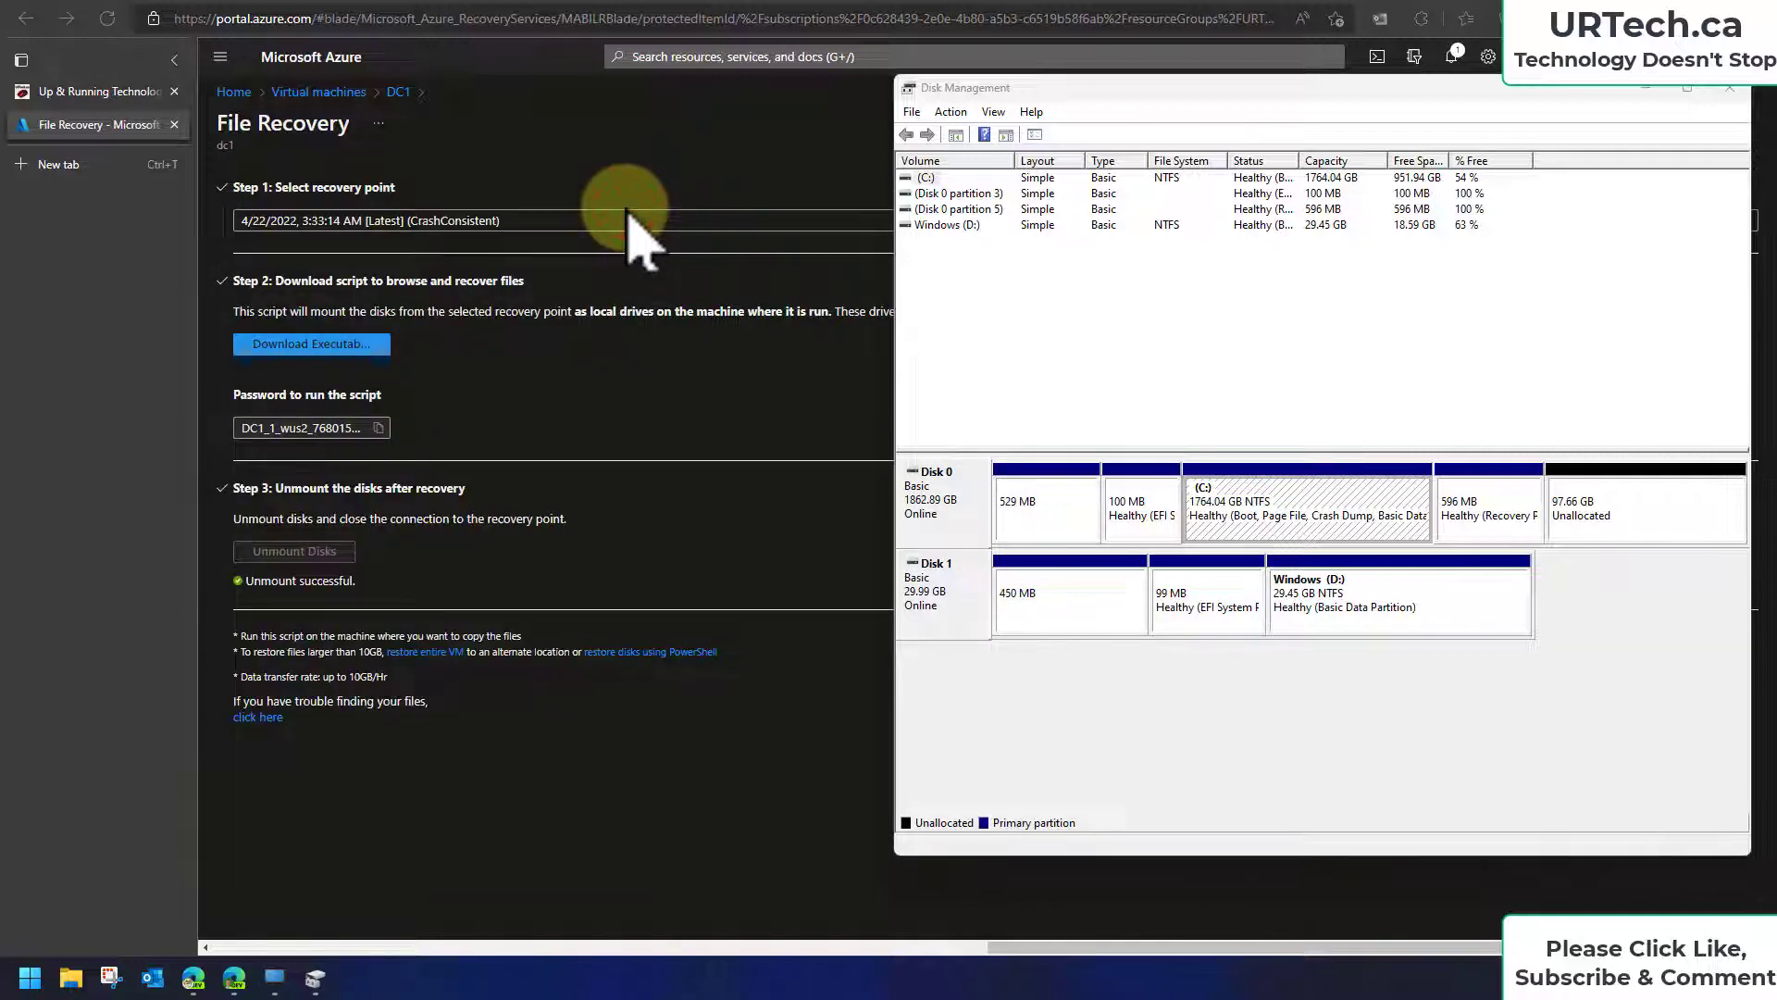
# Step: Check the disk list in Disk Management, recheck both Azure backup targets in iSCSI Initiator, close it, and reposition the Disk Management window
pyautogui.click(972, 689)
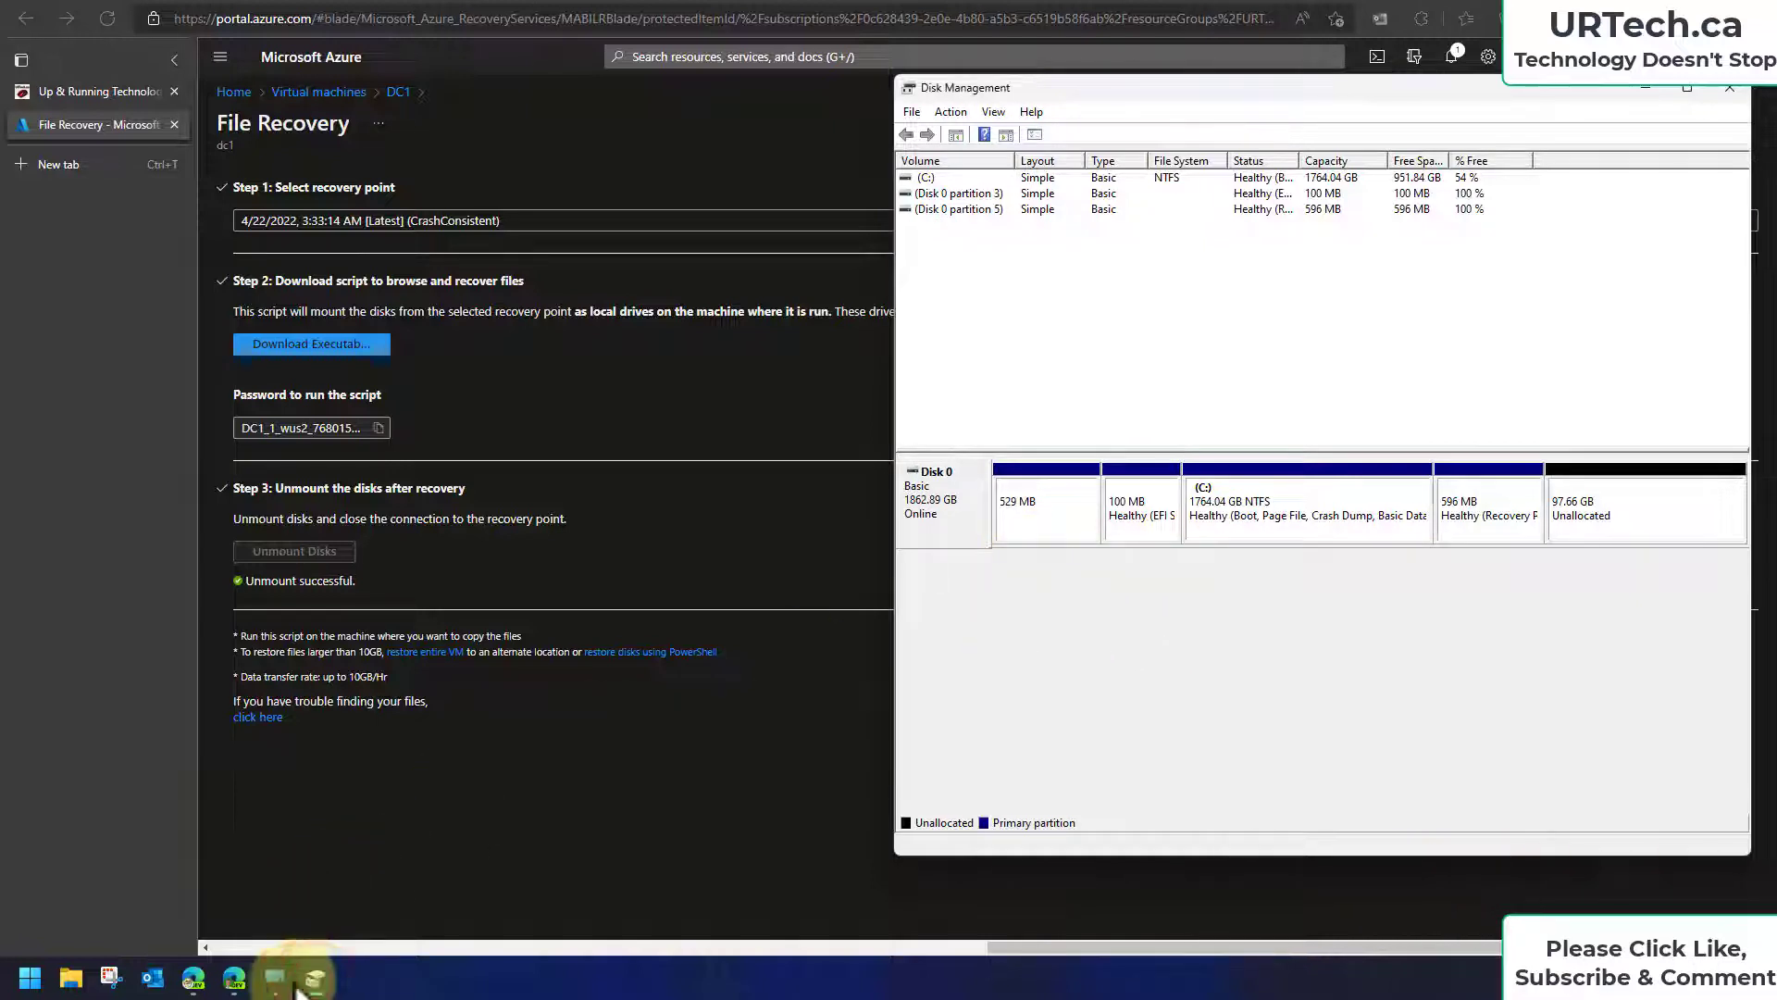
pyautogui.click(27, 978)
pyautogui.write('scs')
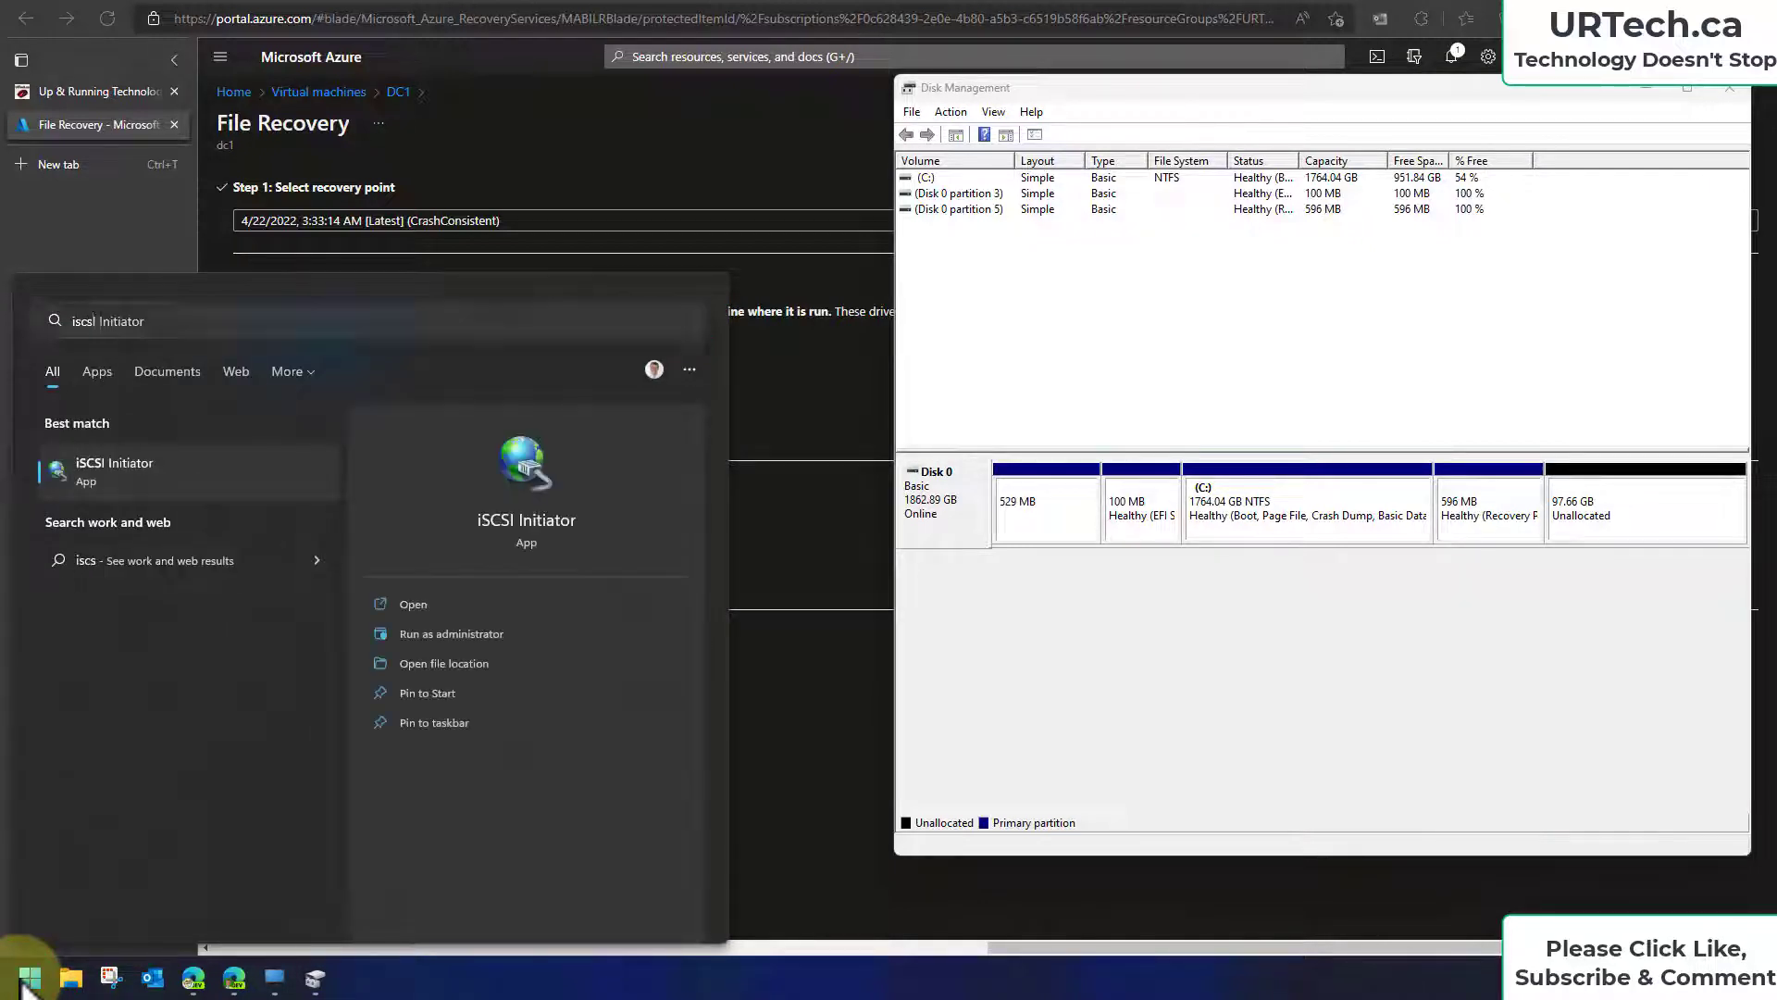
pyautogui.press('Return')
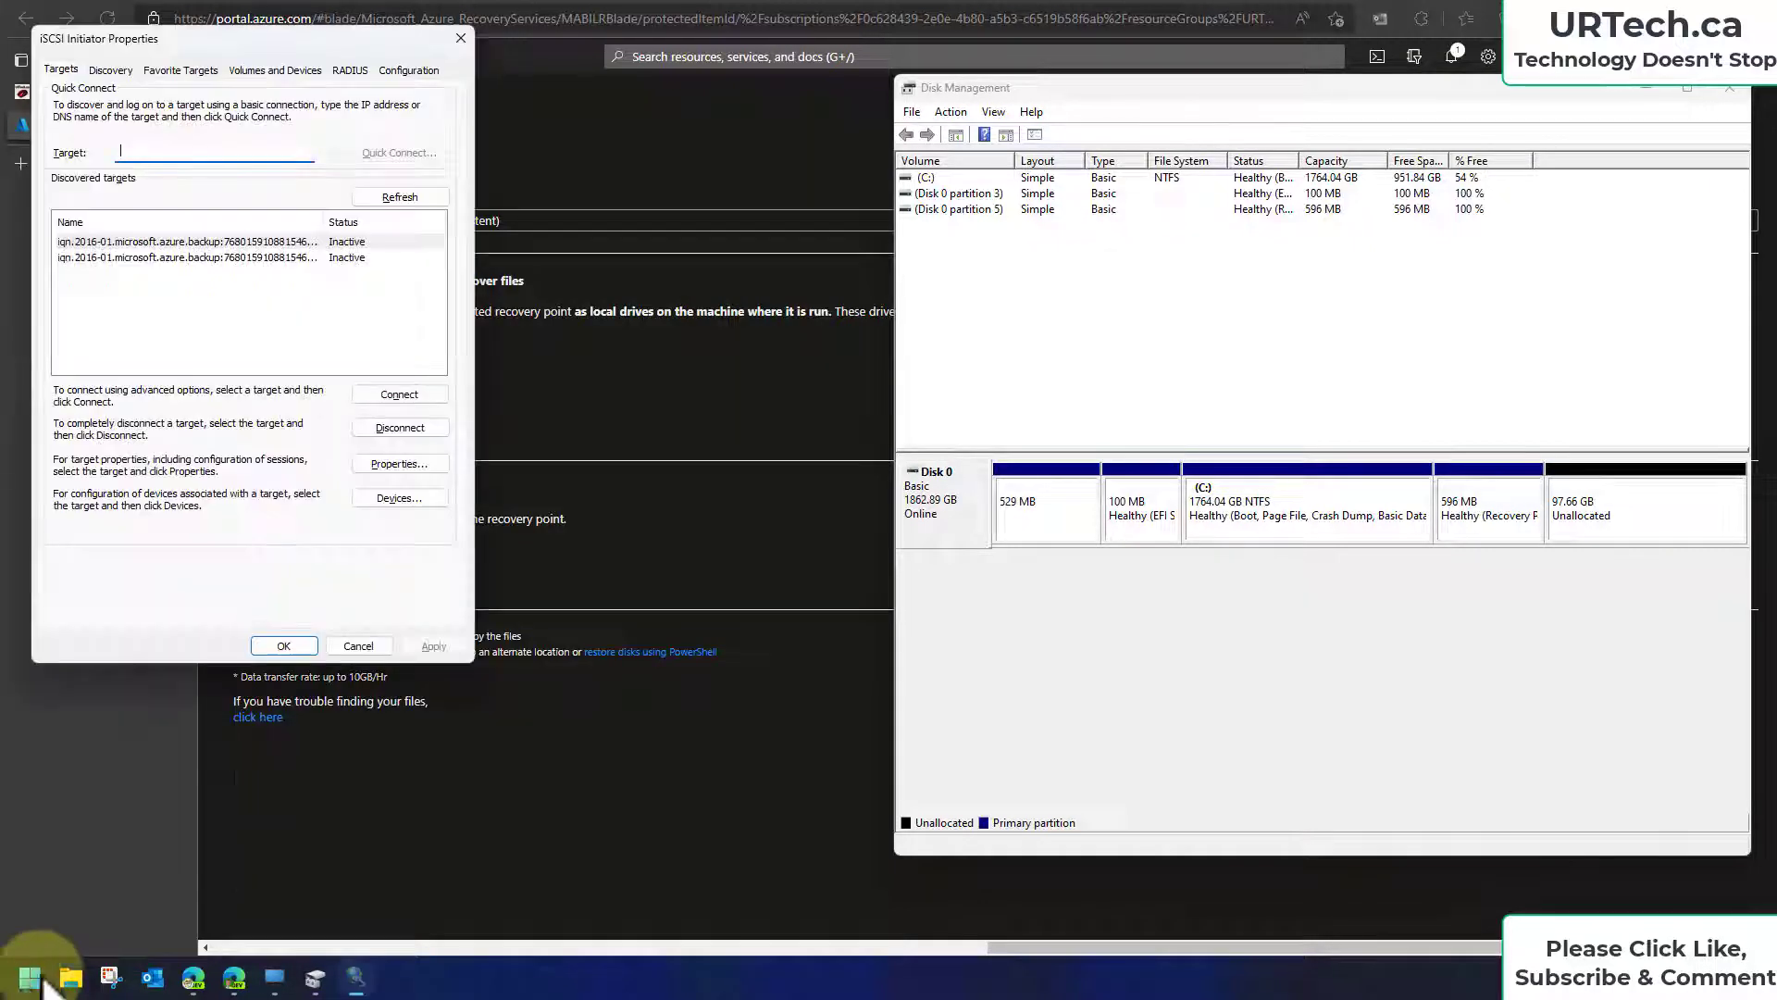
pyautogui.click(278, 257)
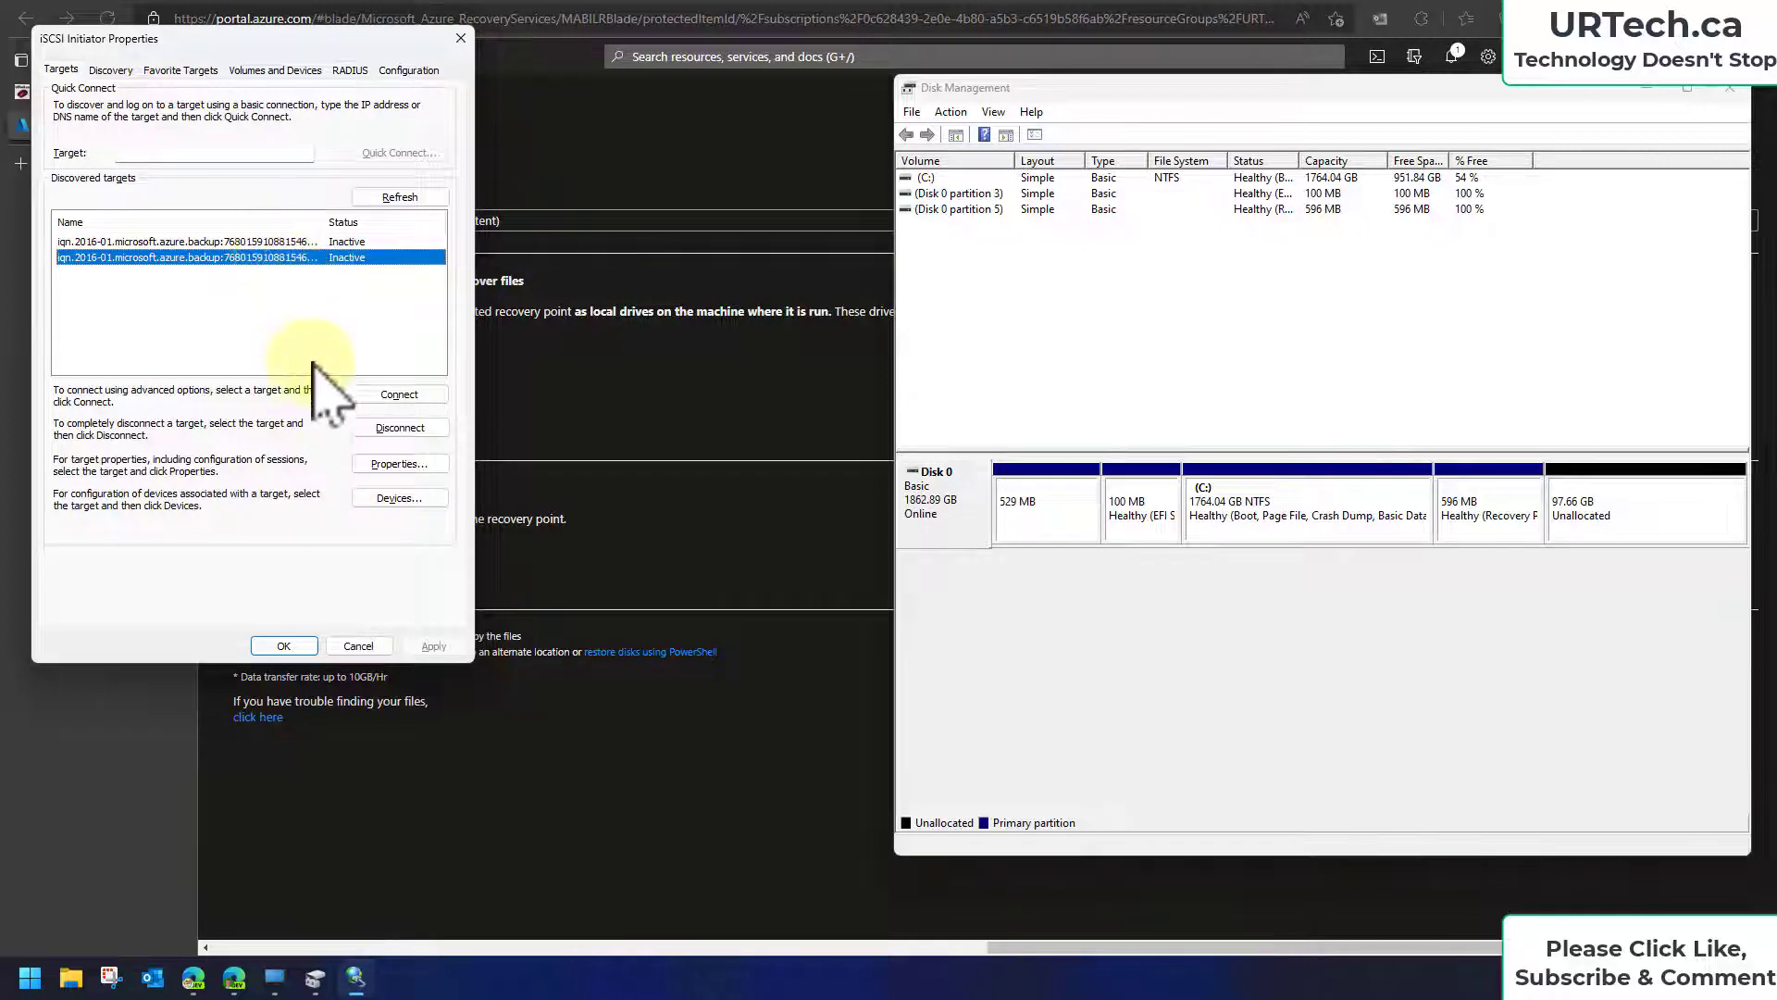
pyautogui.click(313, 242)
pyautogui.click(461, 42)
pyautogui.moveTo(1478, 86); pyautogui.dragTo(1199, 101)
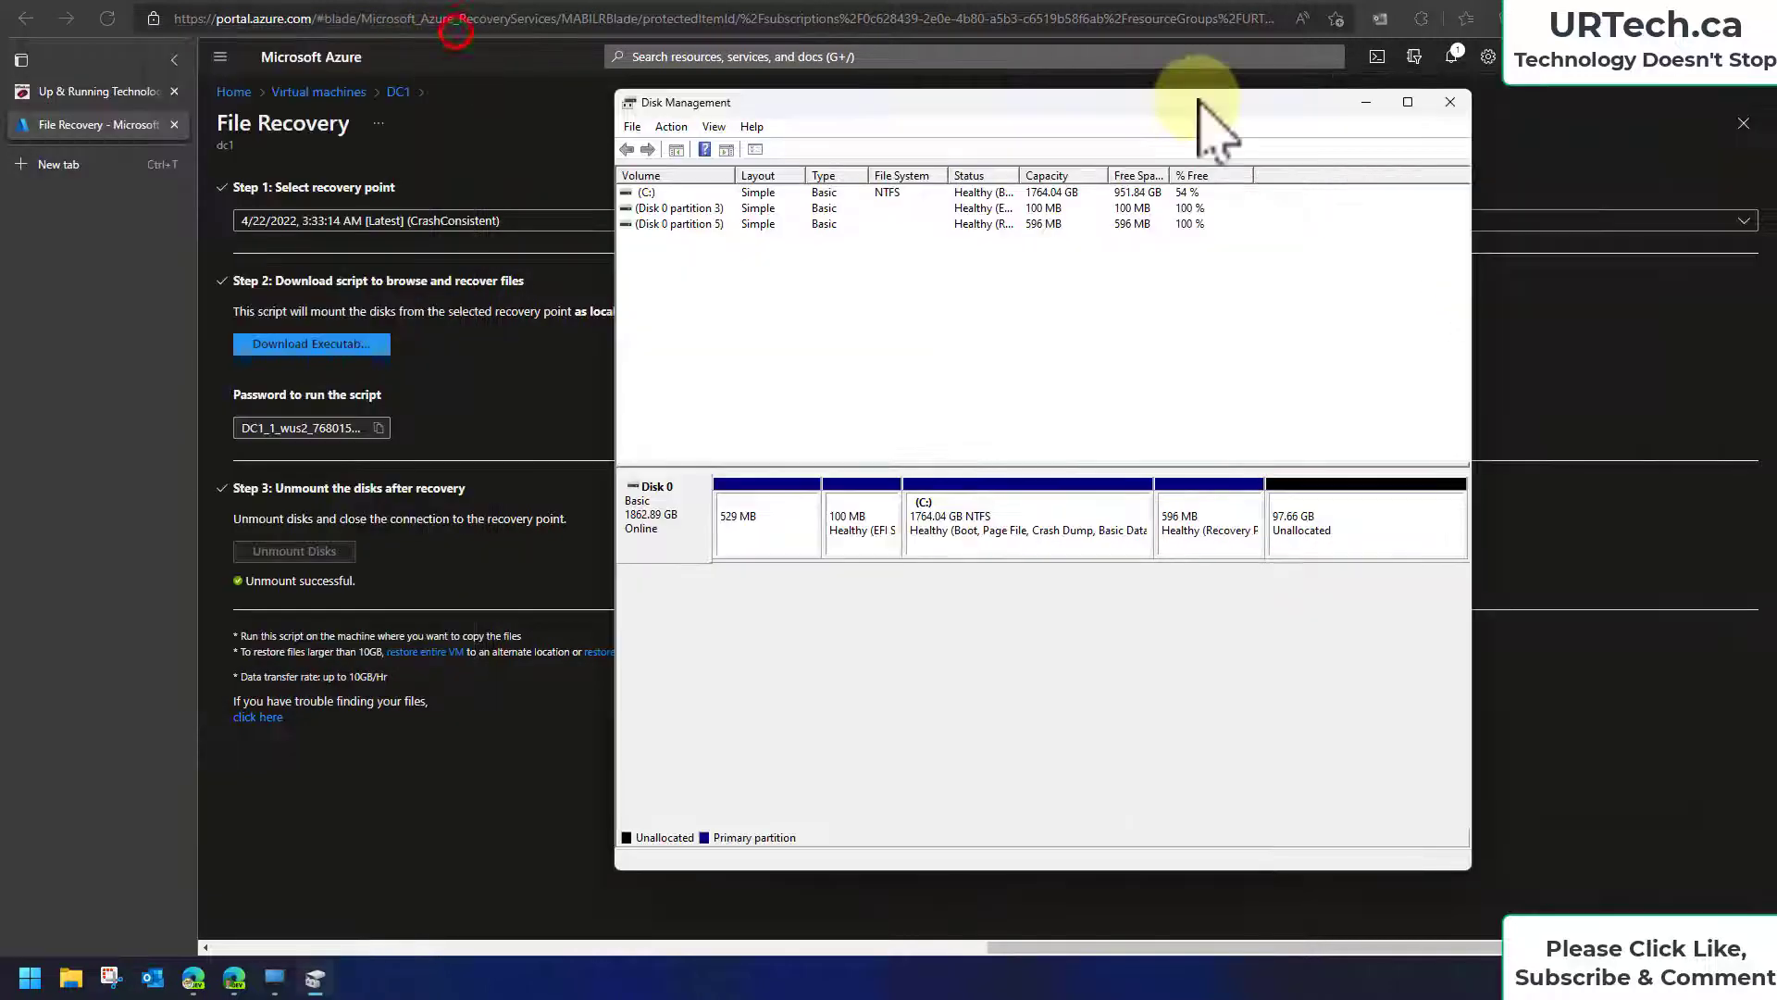